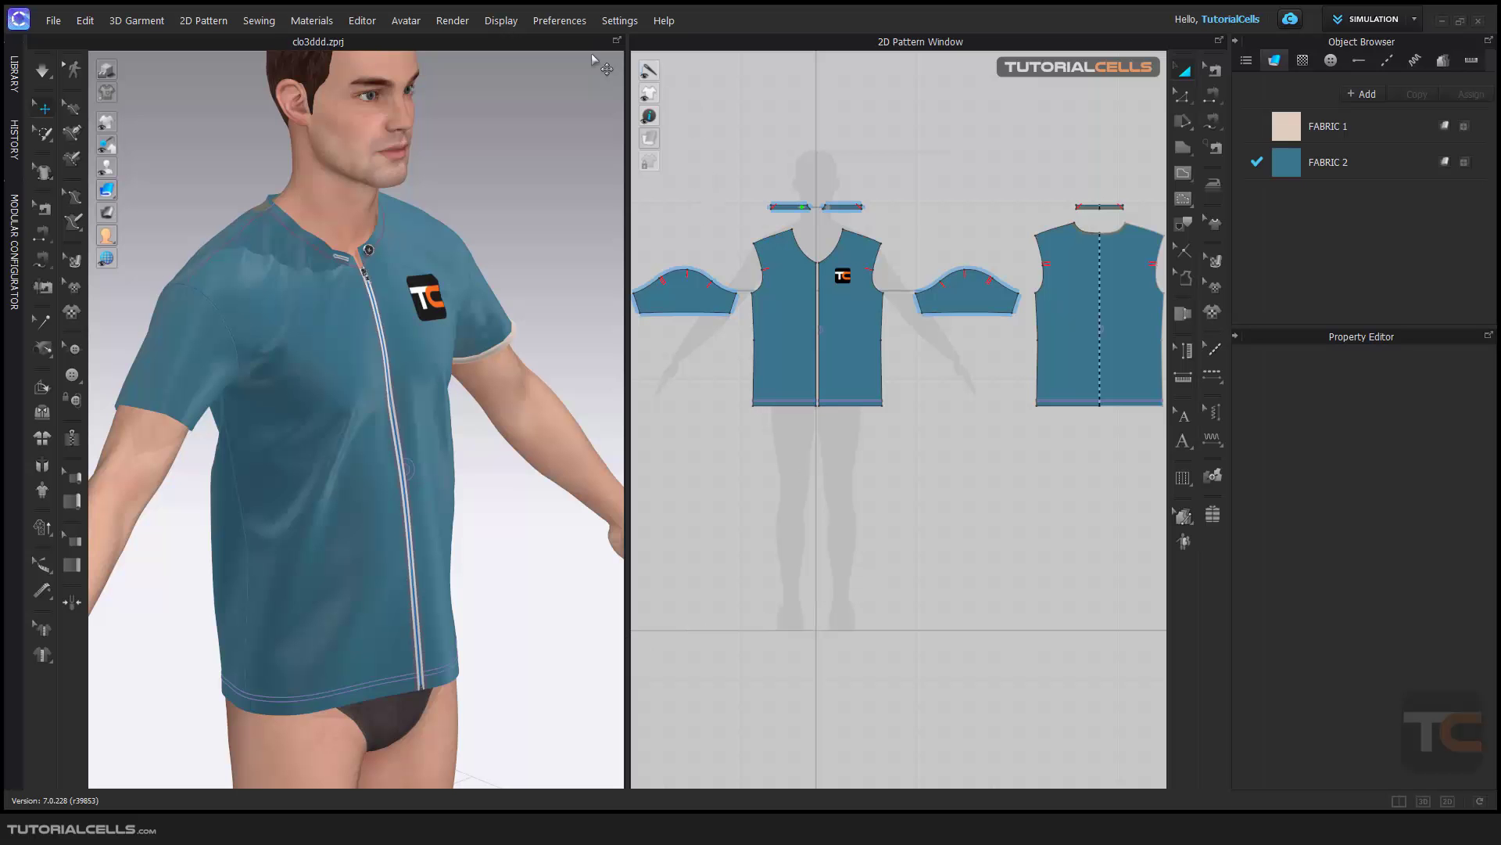
Open the render window and start an interactive render framed on the avatar's shirt
{"action": "left_click", "coordinate": [451, 21]}
{"action": "left_click", "coordinate": [455, 38]}
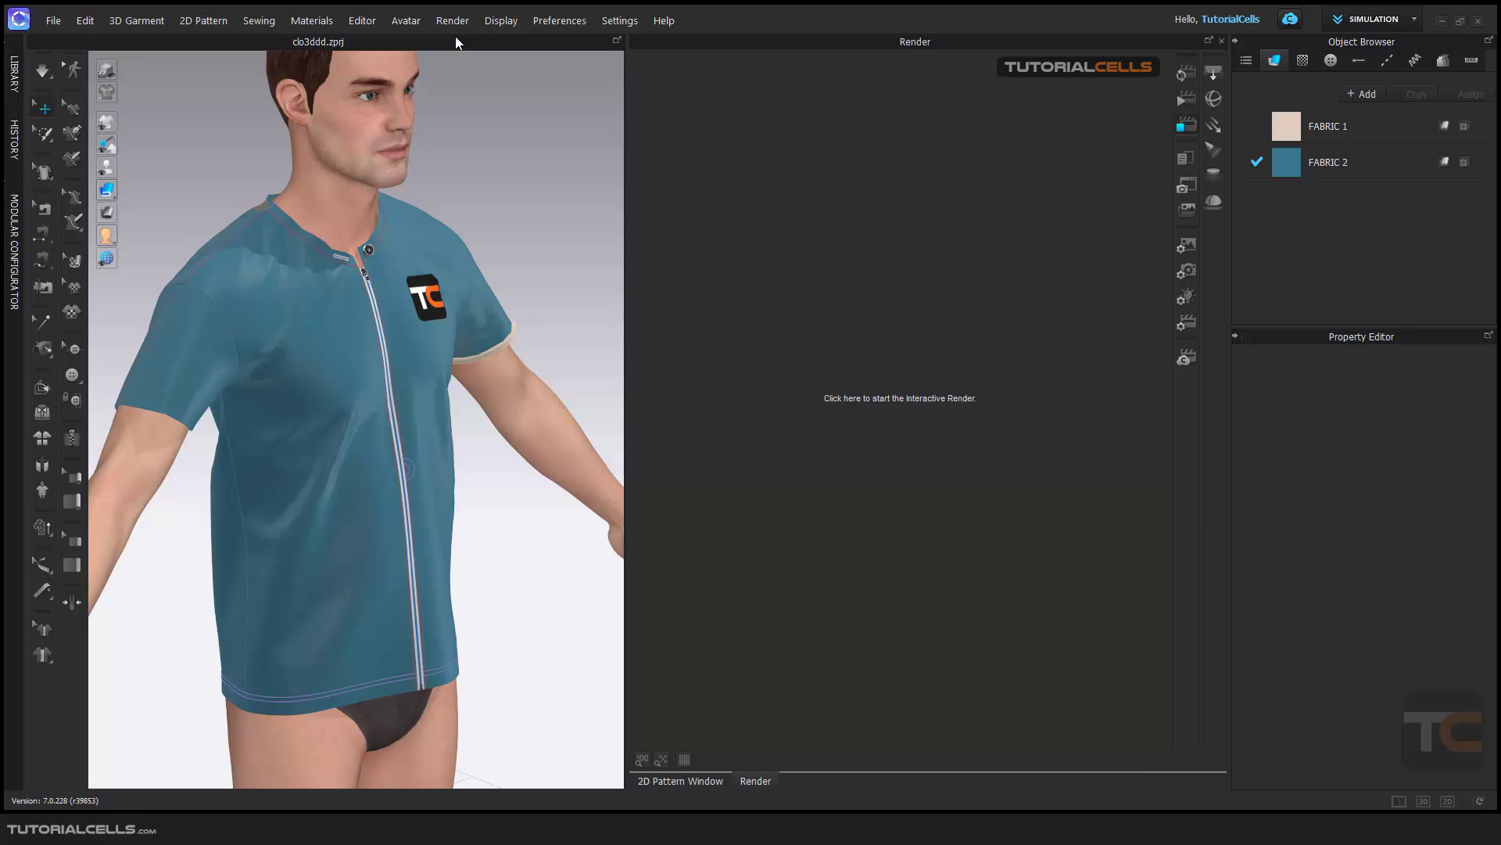
{"action": "left_click", "coordinate": [910, 404]}
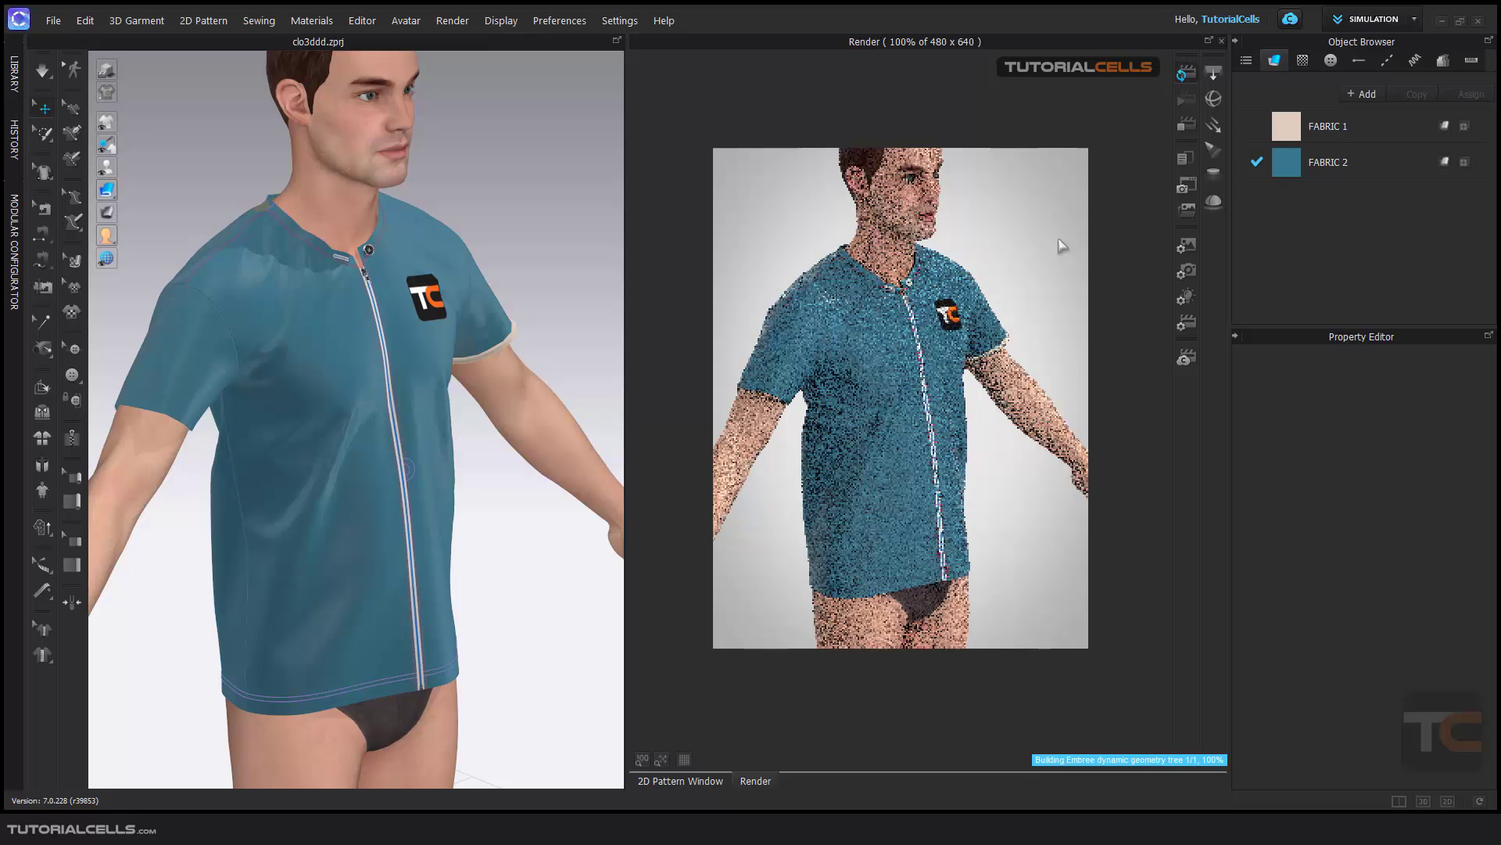
{"action": "scroll", "coordinate": [469, 329], "scroll_direction": "up", "scroll_amount": 3}
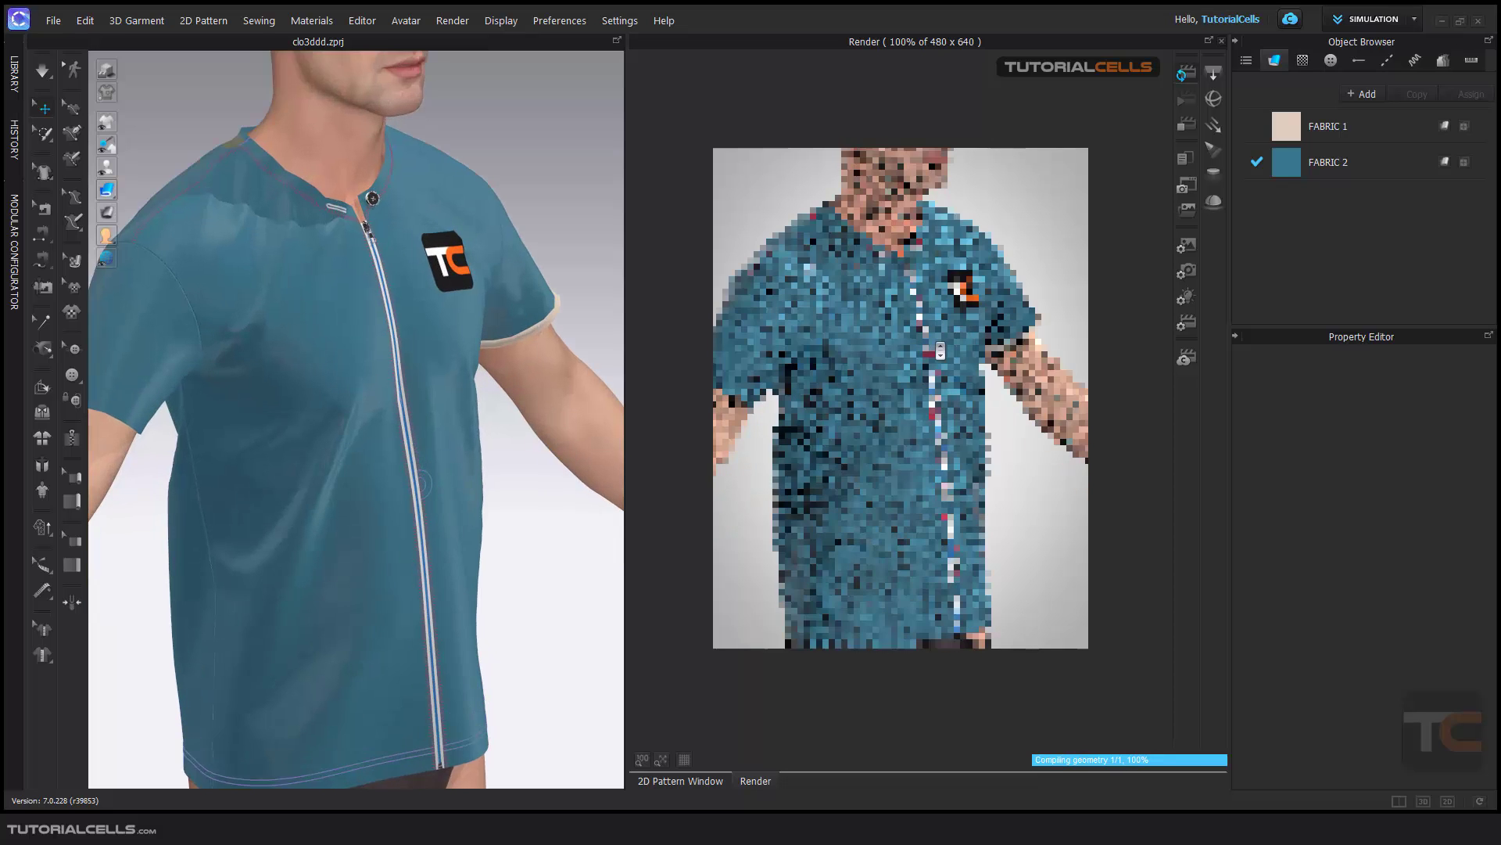
{"action": "middle_click_drag", "start_coordinate": [469, 312], "coordinate": [491, 357]}
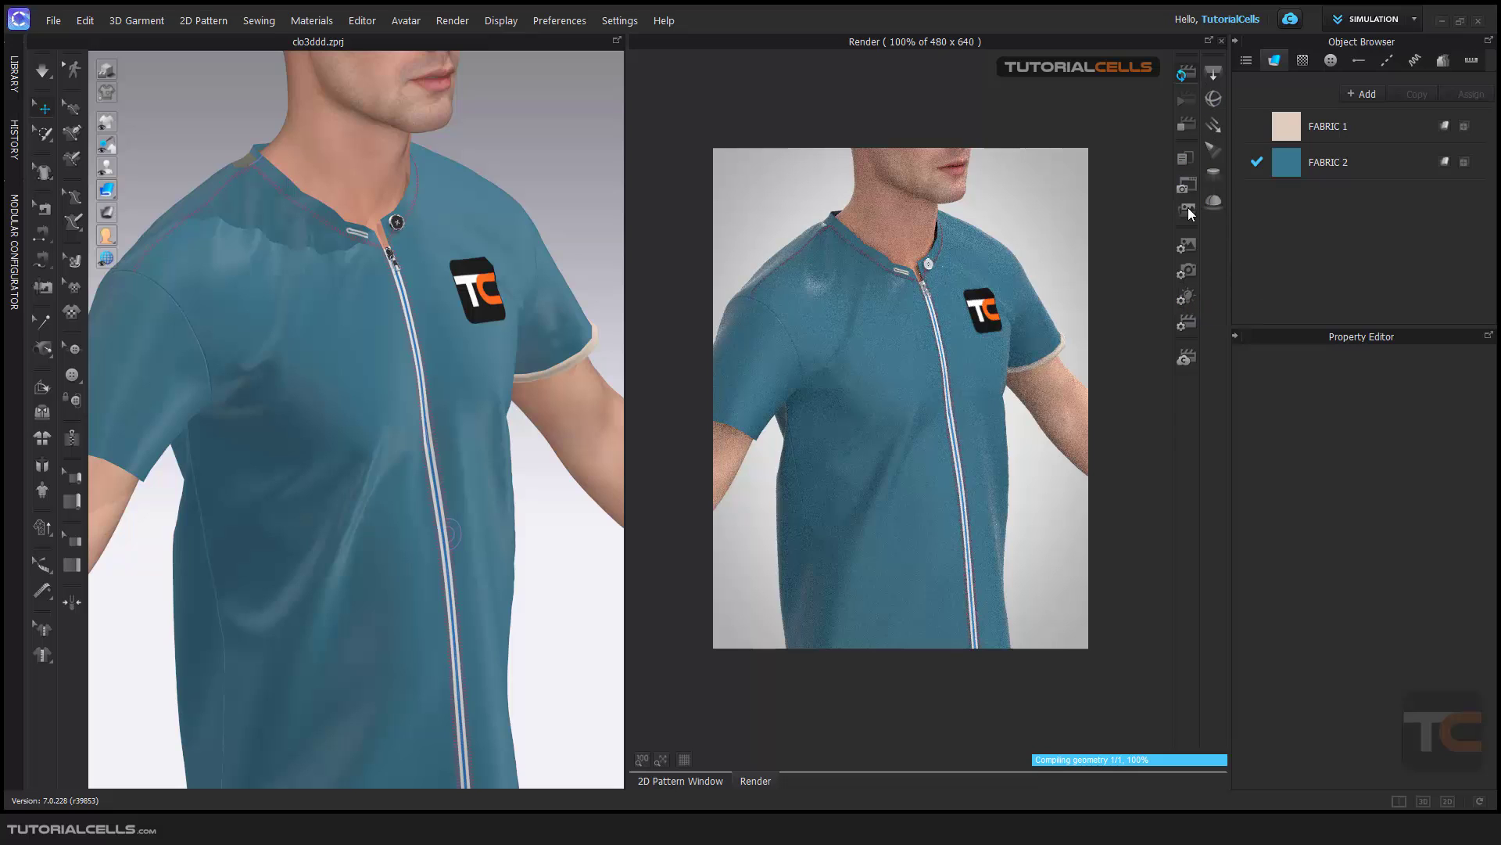
Open the render camera's properties and try wider lens field-of-view values such as 36
{"action": "left_click", "coordinate": [1185, 266]}
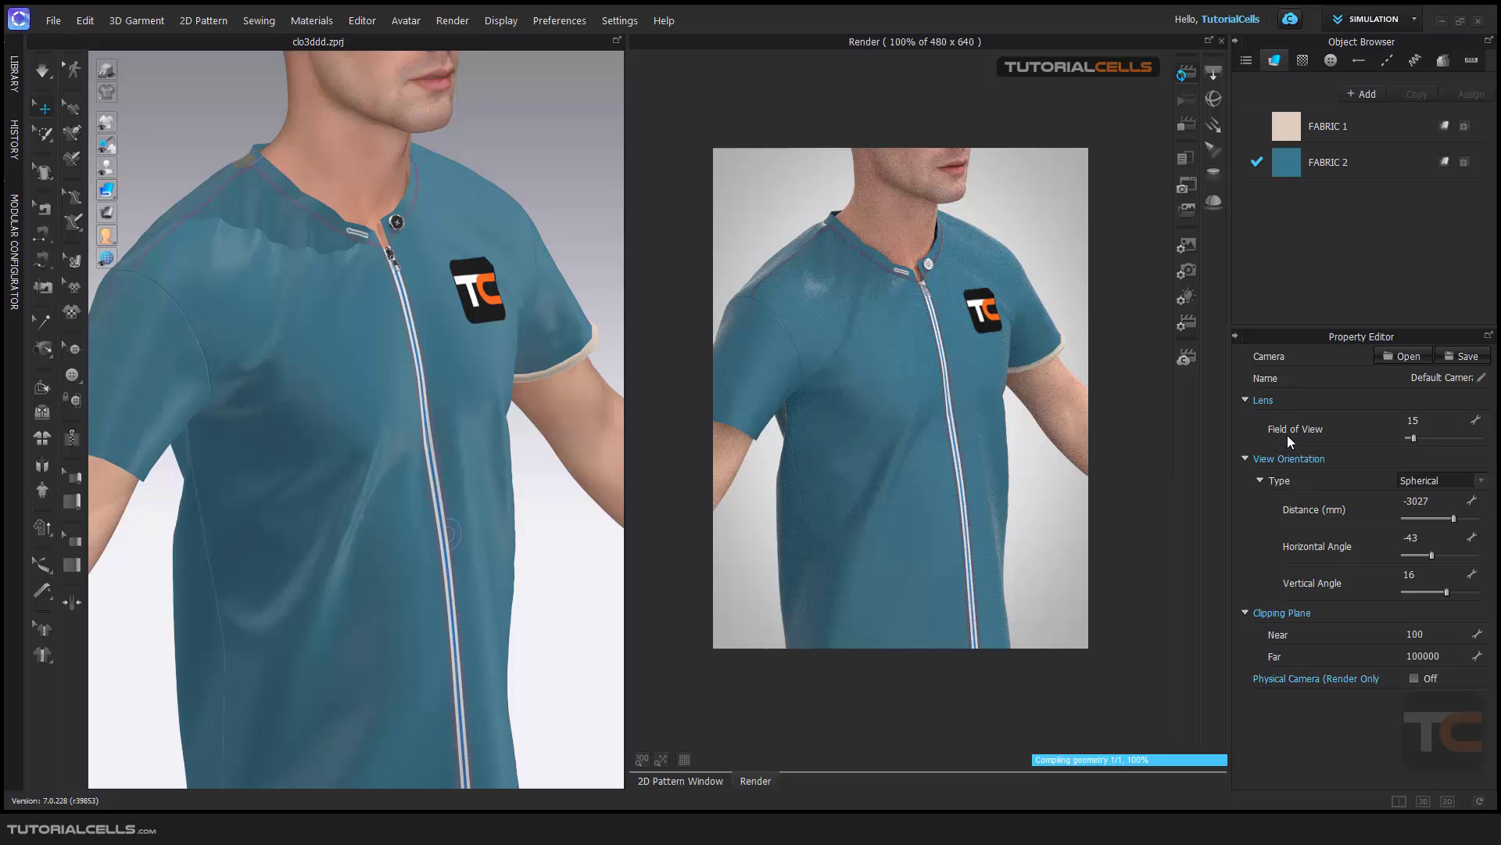
{"action": "left_click_drag", "start_coordinate": [1413, 440], "coordinate": [1419, 440]}
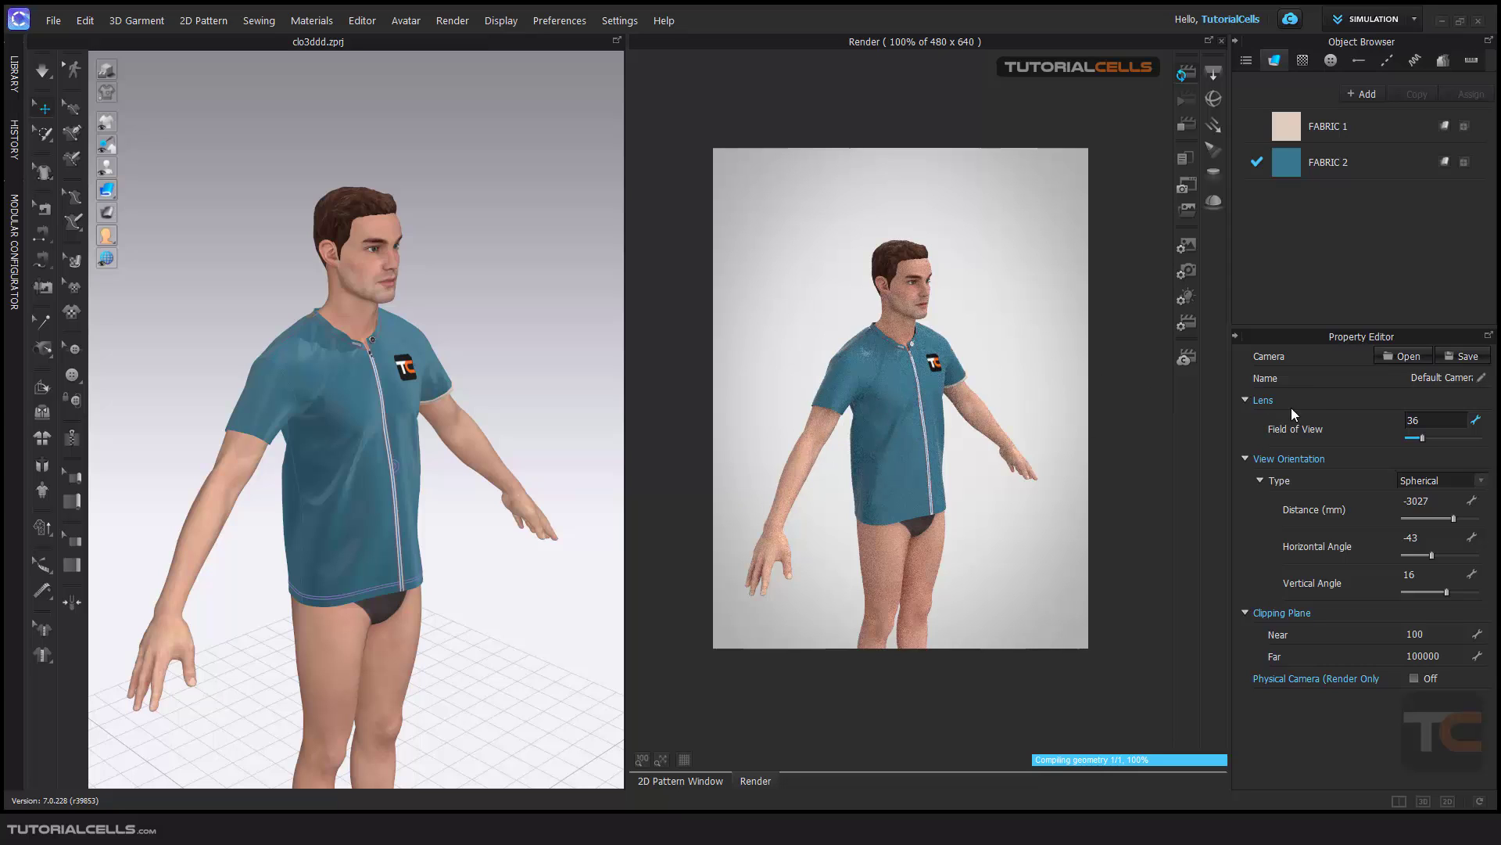
{"action": "double_click", "coordinate": [1409, 421]}
{"action": "left_click_drag", "start_coordinate": [1423, 435], "coordinate": [1456, 439]}
{"action": "scroll", "coordinate": [917, 491], "scroll_direction": "up", "scroll_amount": 4}
{"action": "mouse_move", "coordinate": [905, 481]}
{"action": "right_mouse_down"}
{"action": "mouse_move", "coordinate": [936, 448]}
{"action": "mouse_move", "coordinate": [895, 467]}
{"action": "mouse_move", "coordinate": [895, 491]}
{"action": "right_mouse_up"}
Set the camera's field of view to 15
{"action": "double_click", "coordinate": [1414, 420]}
{"action": "type", "text": "15"}
{"action": "key", "text": "Return"}
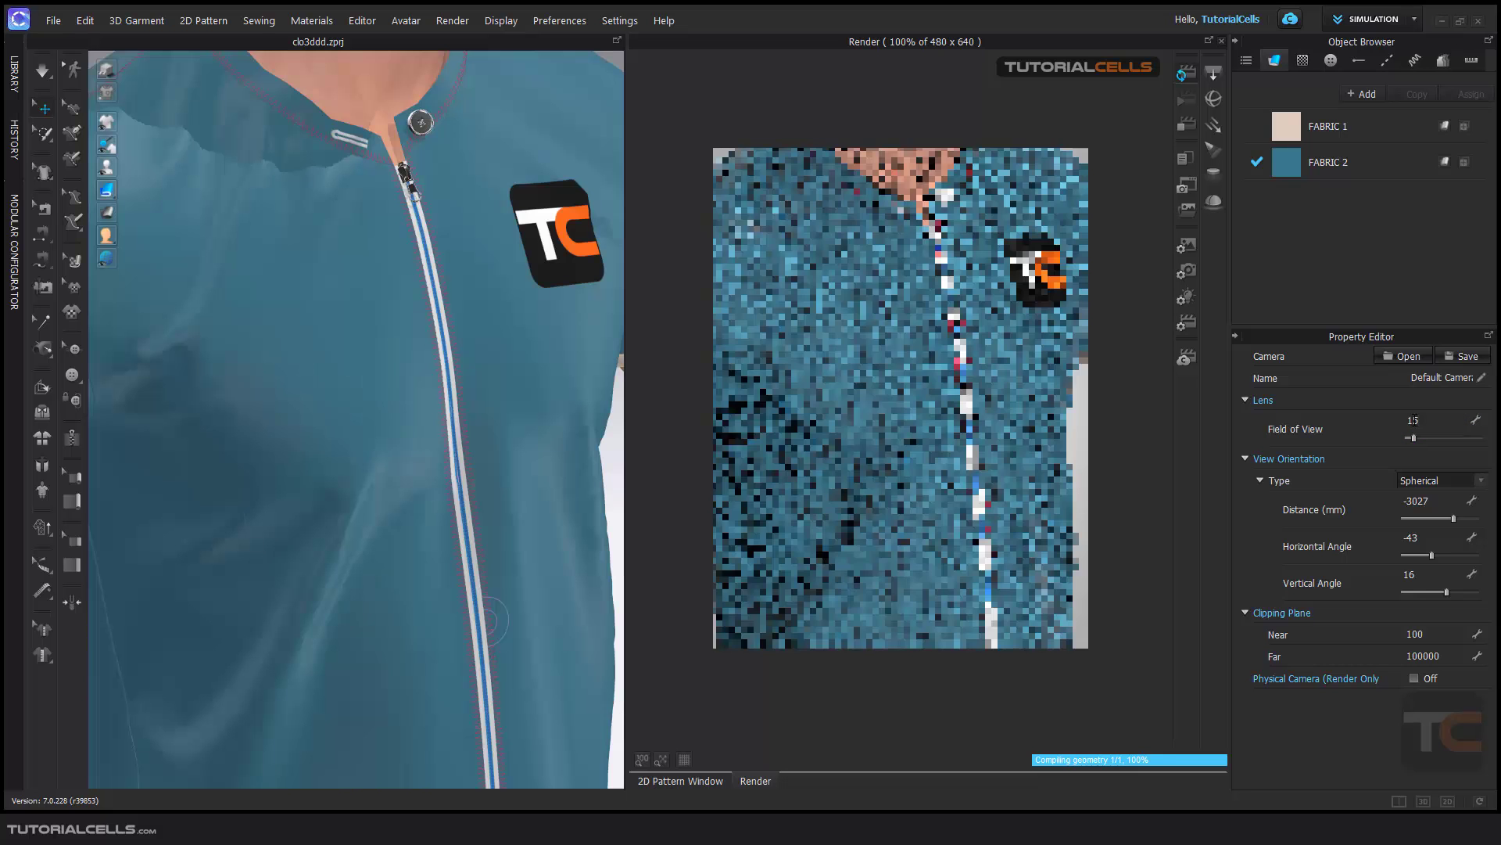
Examine how viewing the avatar from different angles and distances affects the camera's view orientation values and the interactive render
{"action": "scroll", "coordinate": [926, 398], "scroll_direction": "down", "scroll_amount": 2}
{"action": "right_click_drag", "start_coordinate": [926, 393], "coordinate": [934, 376]}
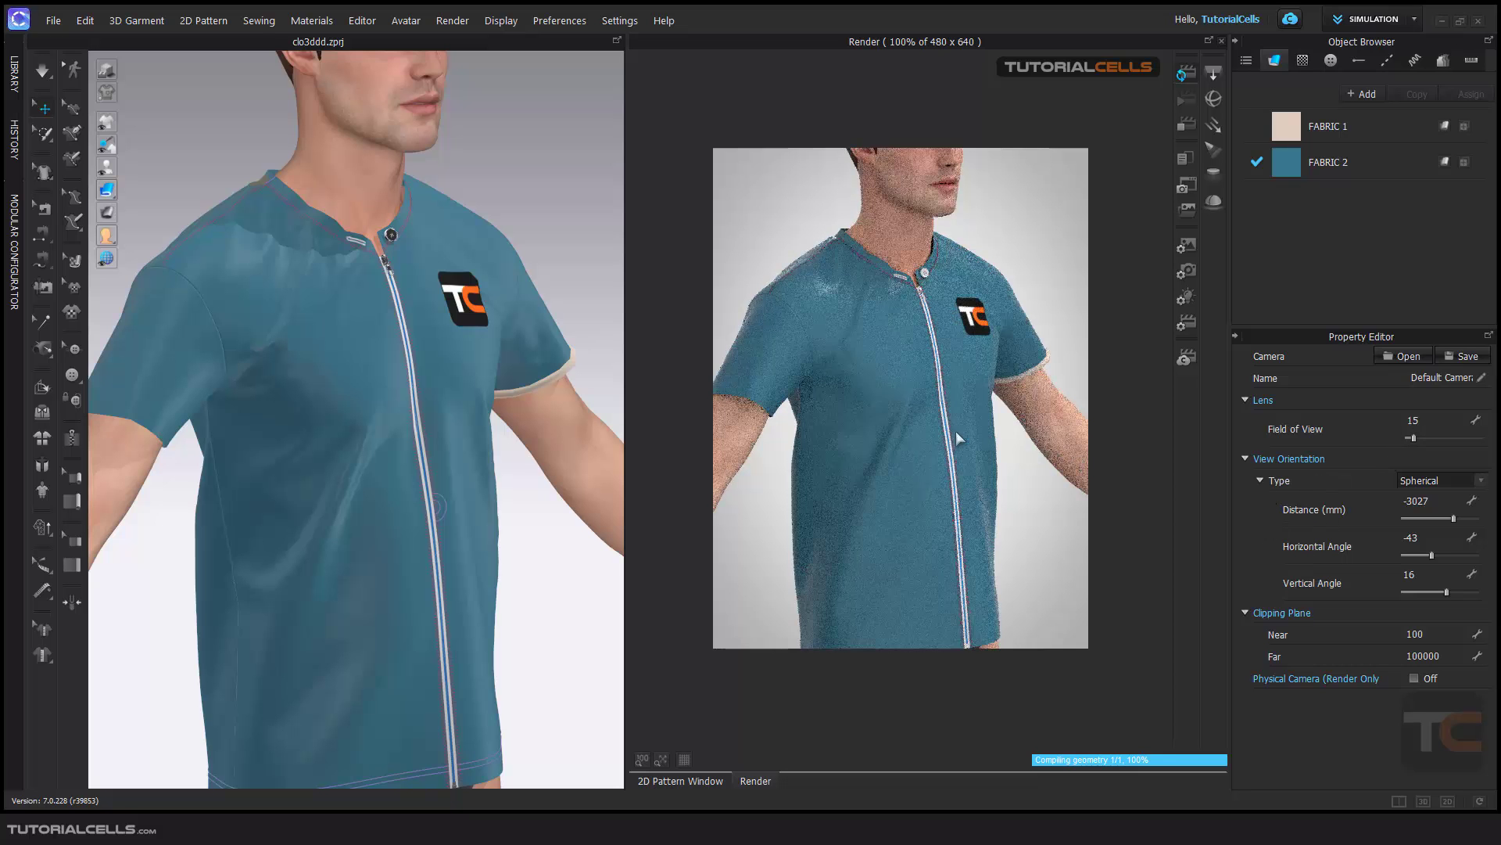
{"action": "right_click_drag", "start_coordinate": [985, 443], "coordinate": [958, 400]}
{"action": "scroll", "coordinate": [959, 401], "scroll_direction": "down", "scroll_amount": 2}
{"action": "scroll", "coordinate": [959, 400], "scroll_direction": "up", "scroll_amount": 2}
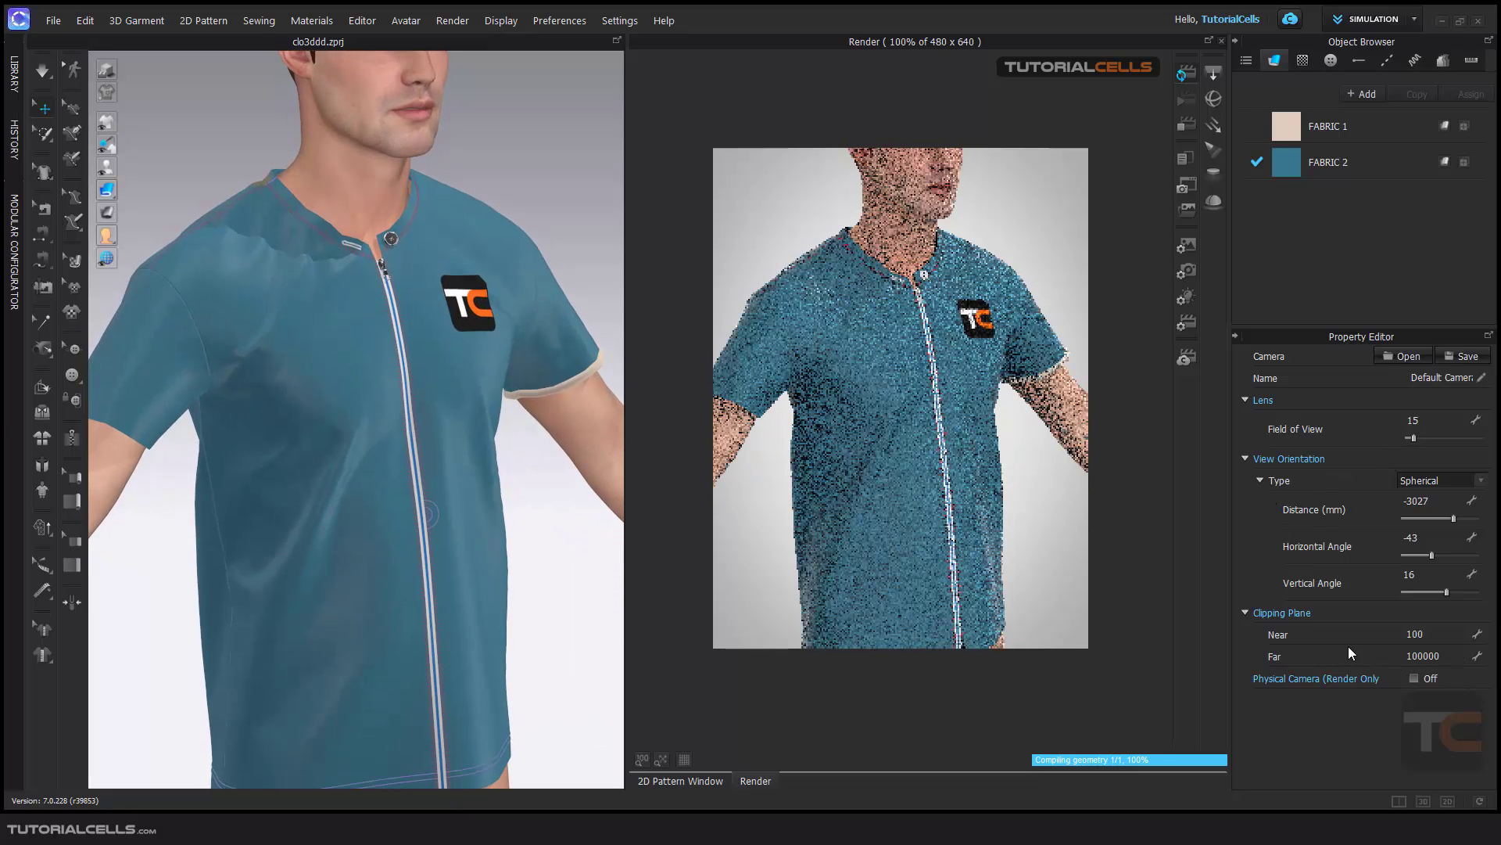
{"action": "scroll", "coordinate": [374, 412], "scroll_direction": "down", "scroll_amount": 6}
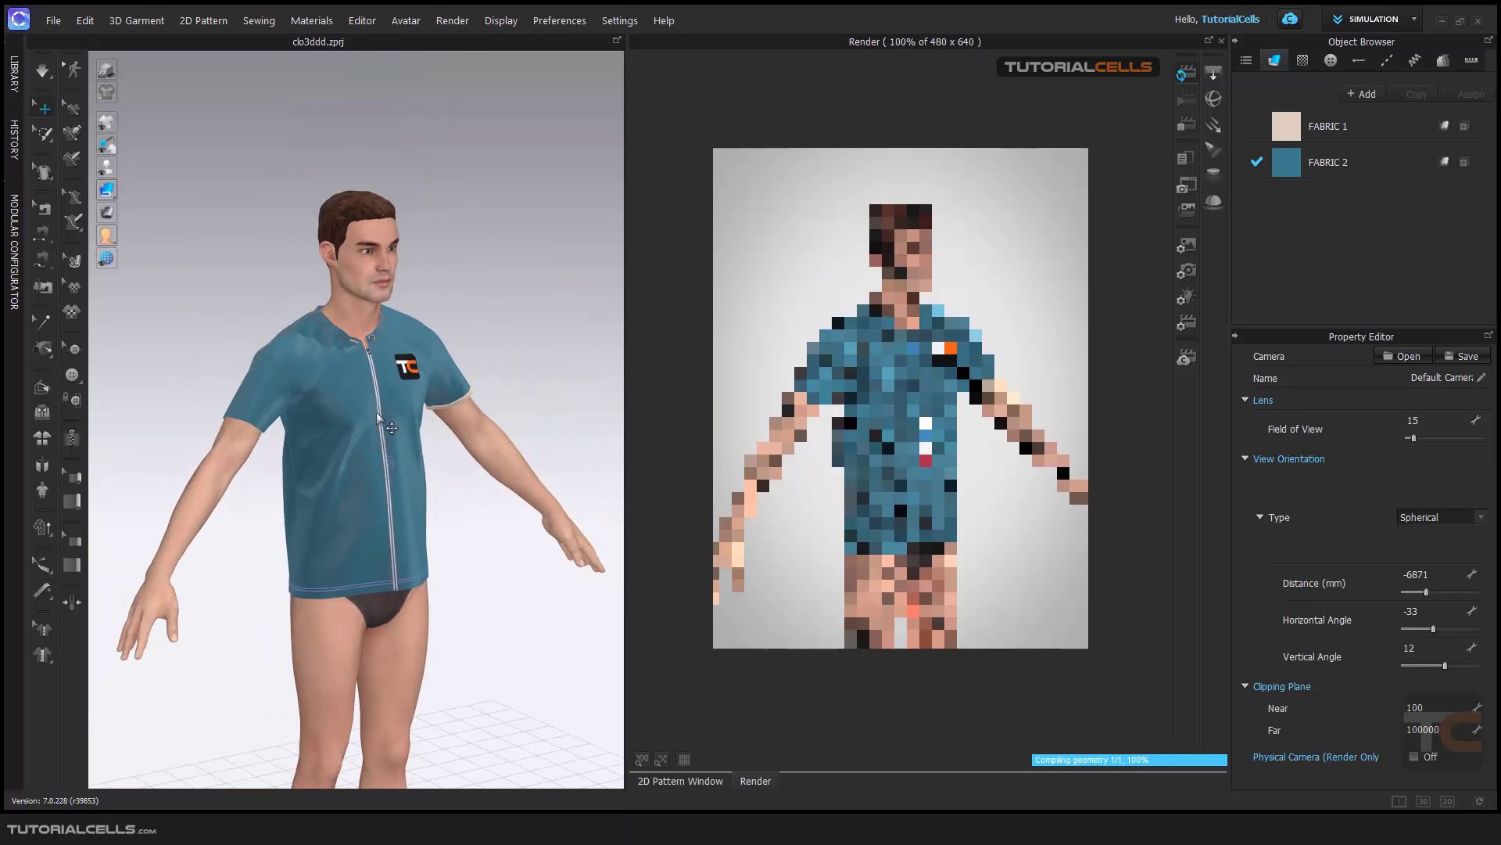
{"action": "scroll", "coordinate": [397, 395], "scroll_direction": "down", "scroll_amount": 5}
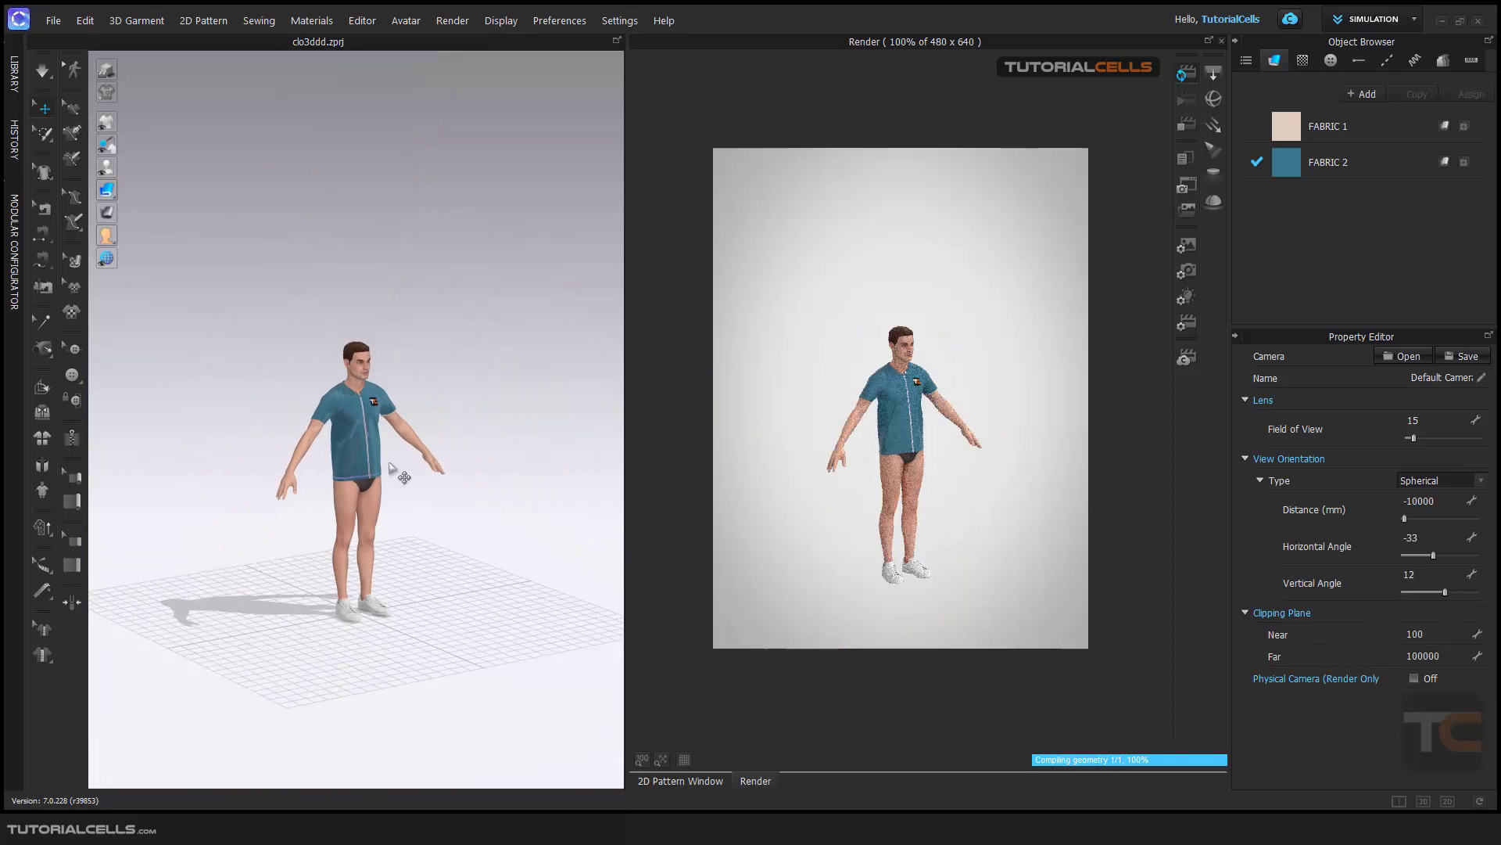
{"action": "scroll", "coordinate": [398, 472], "scroll_direction": "down", "scroll_amount": 6}
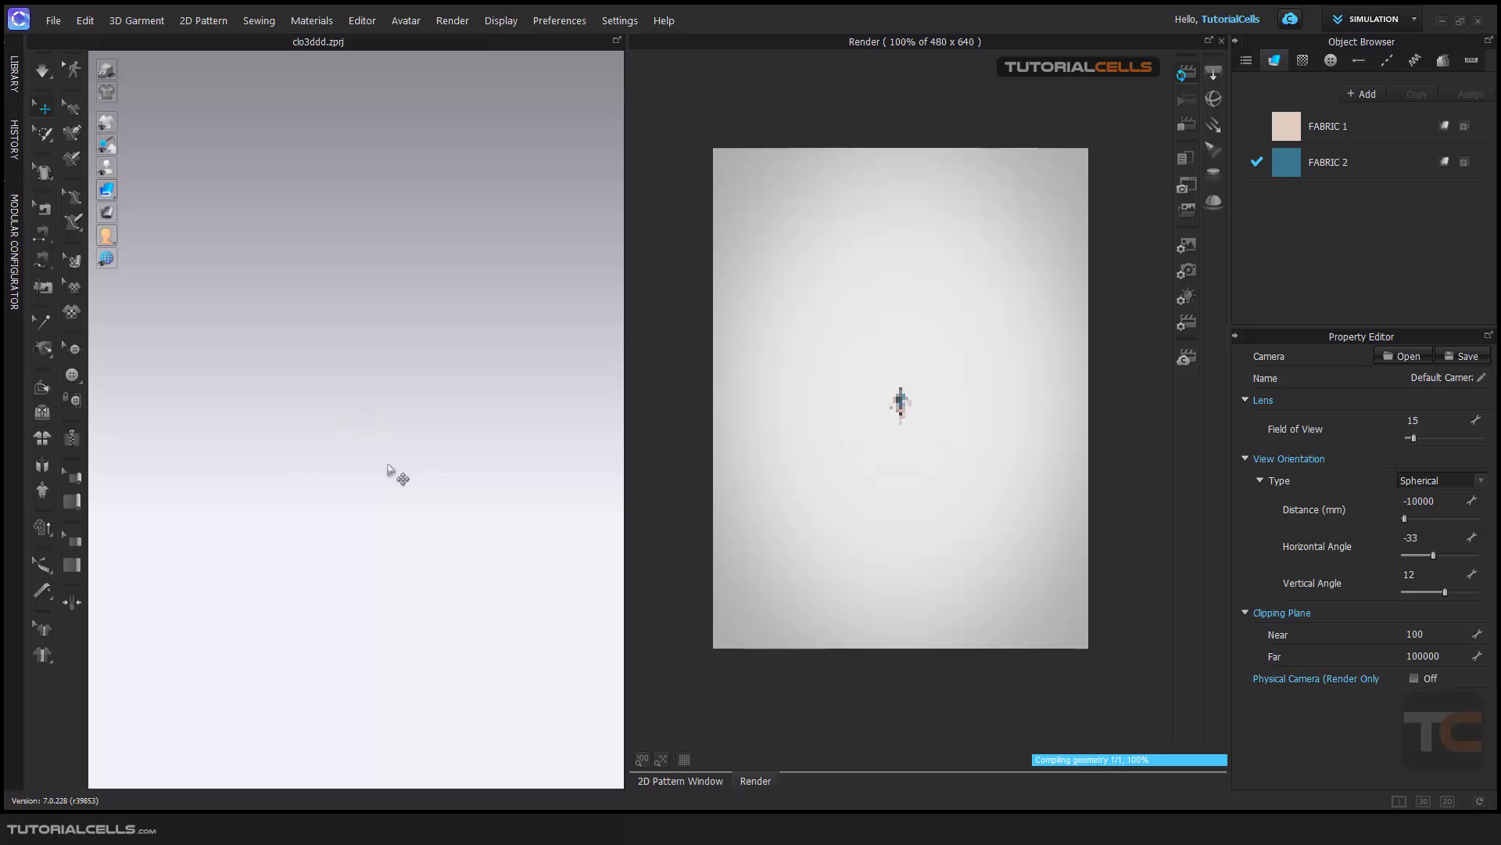
{"action": "scroll", "coordinate": [382, 458], "scroll_direction": "up", "scroll_amount": 5}
{"action": "scroll", "coordinate": [382, 458], "scroll_direction": "up", "scroll_amount": 10}
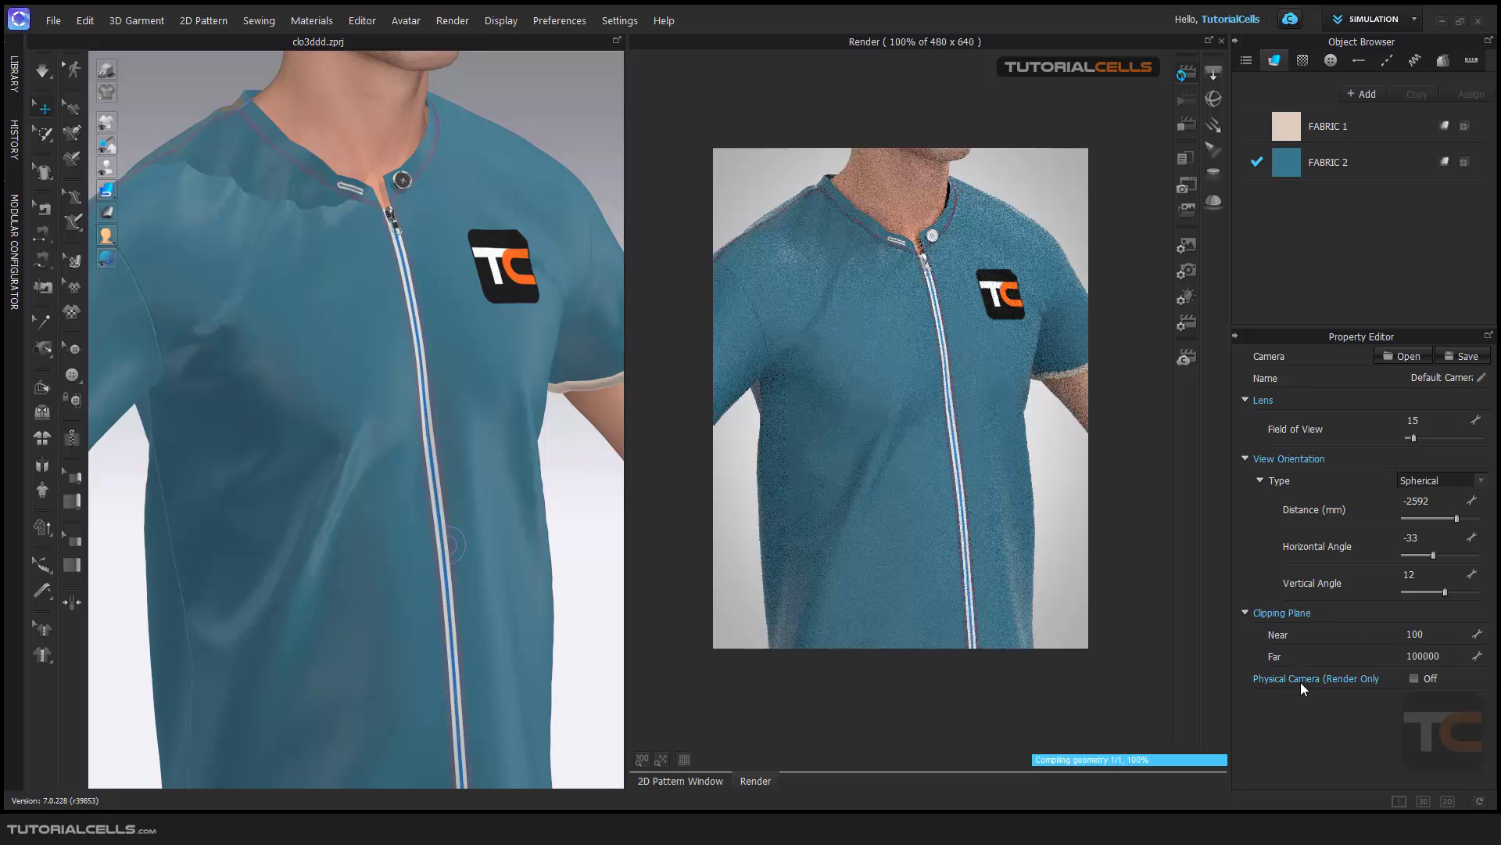
Enable the render-only physical camera and view the avatar from above
{"action": "left_click", "coordinate": [1417, 680]}
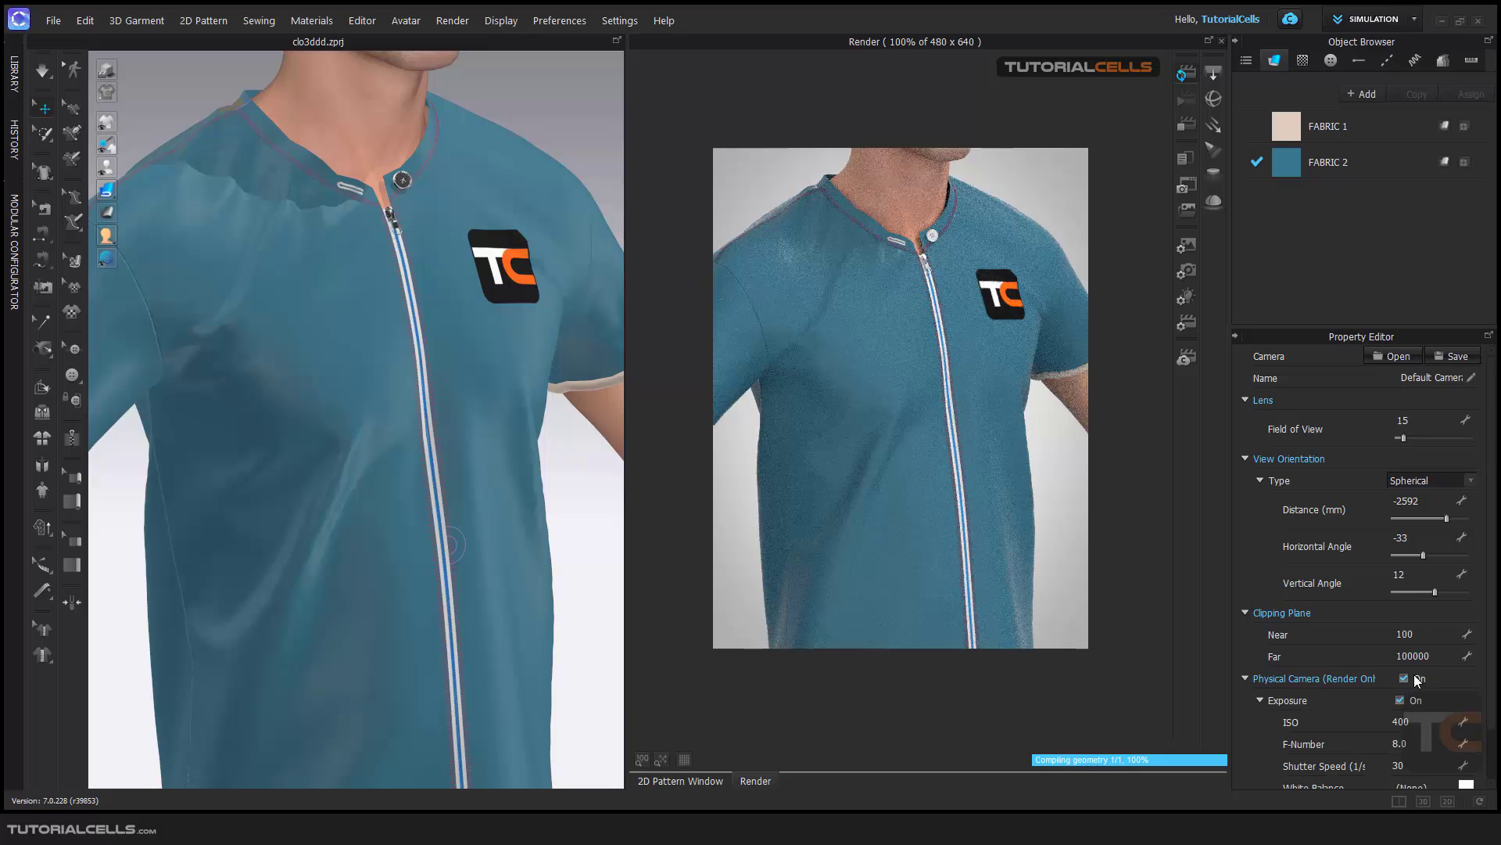
{"action": "scroll", "coordinate": [1490, 616], "scroll_direction": "down", "scroll_amount": 2}
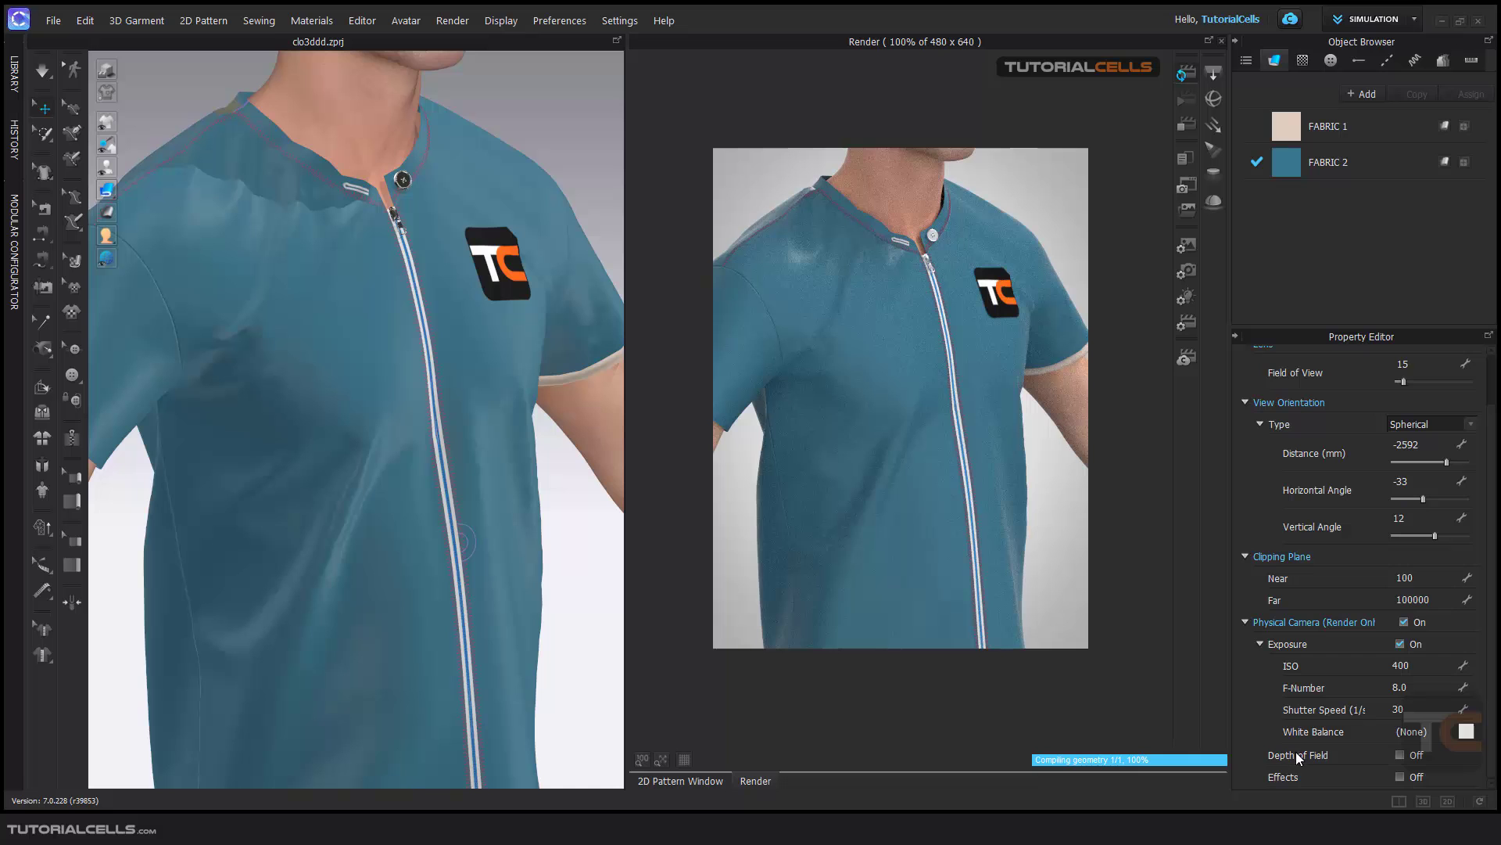
{"action": "right_click_drag", "start_coordinate": [941, 427], "coordinate": [942, 336]}
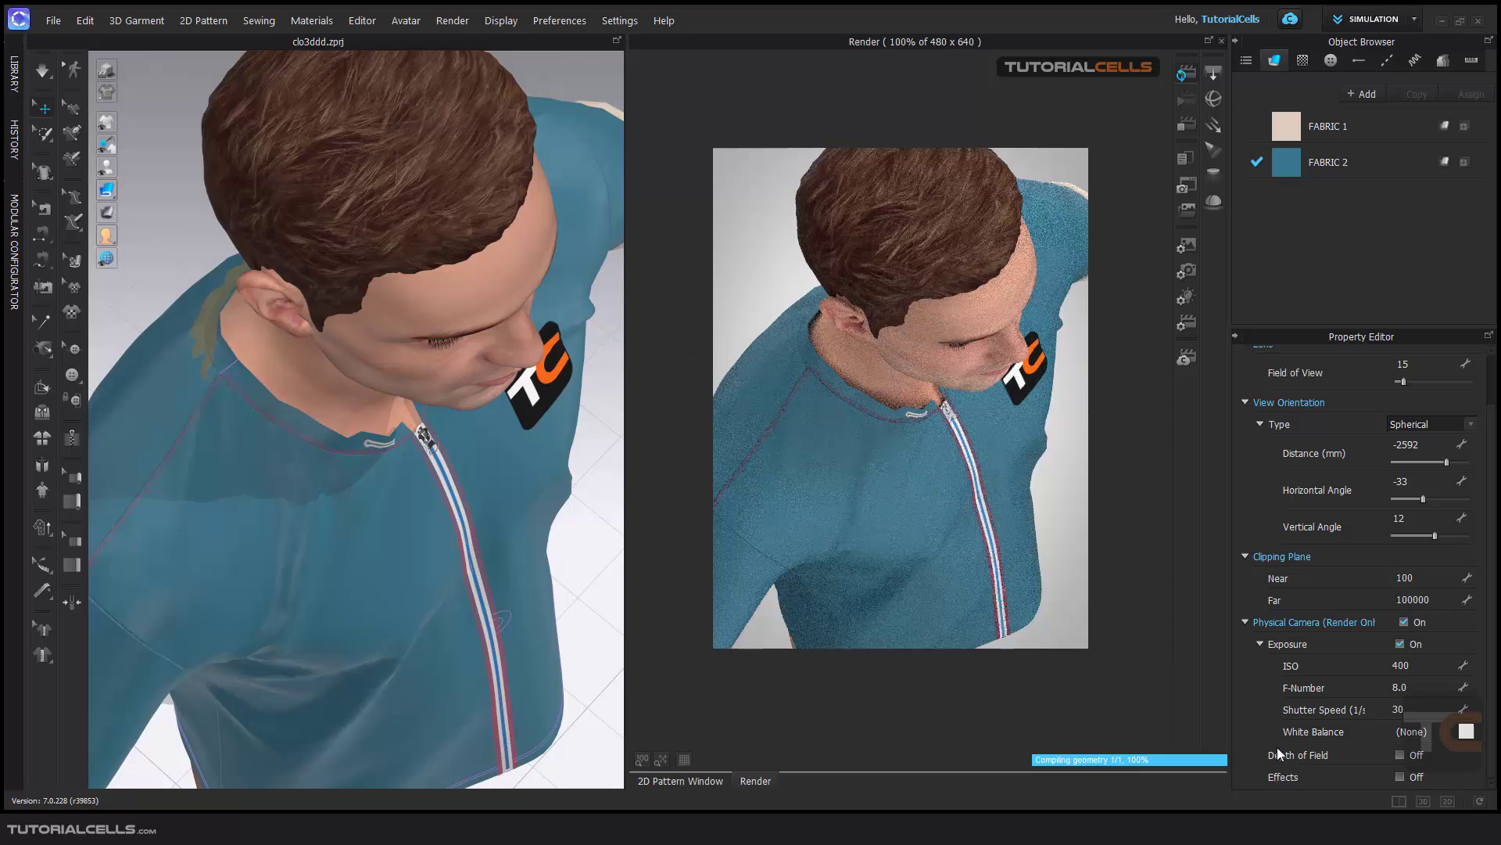
Try depth of field focused on the avatar's face in a restarted render, and turn it back off
{"action": "left_click", "coordinate": [1401, 755]}
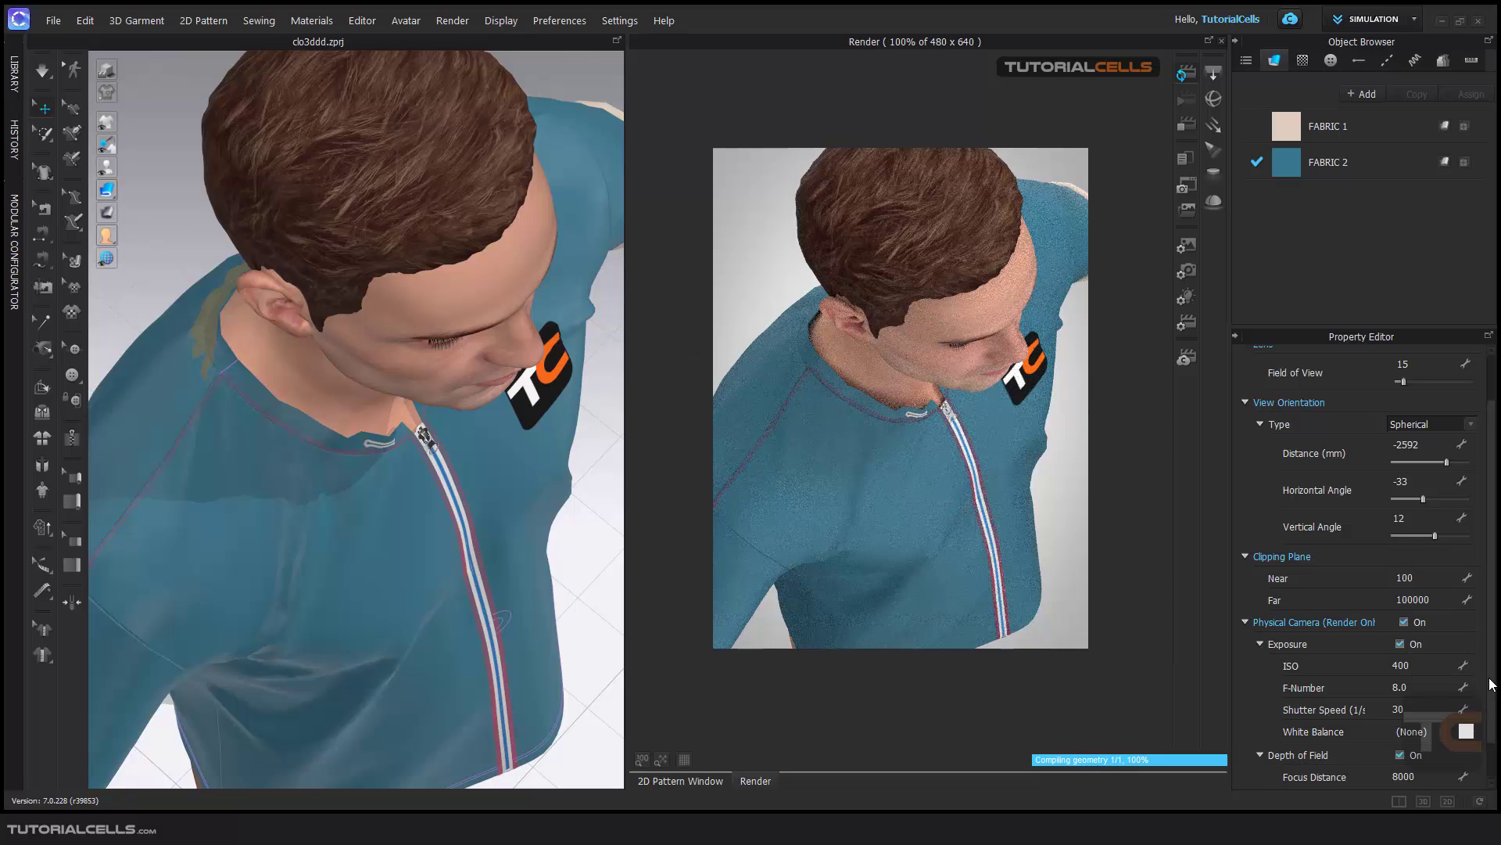
{"action": "scroll", "coordinate": [1388, 757], "scroll_direction": "down", "scroll_amount": 1}
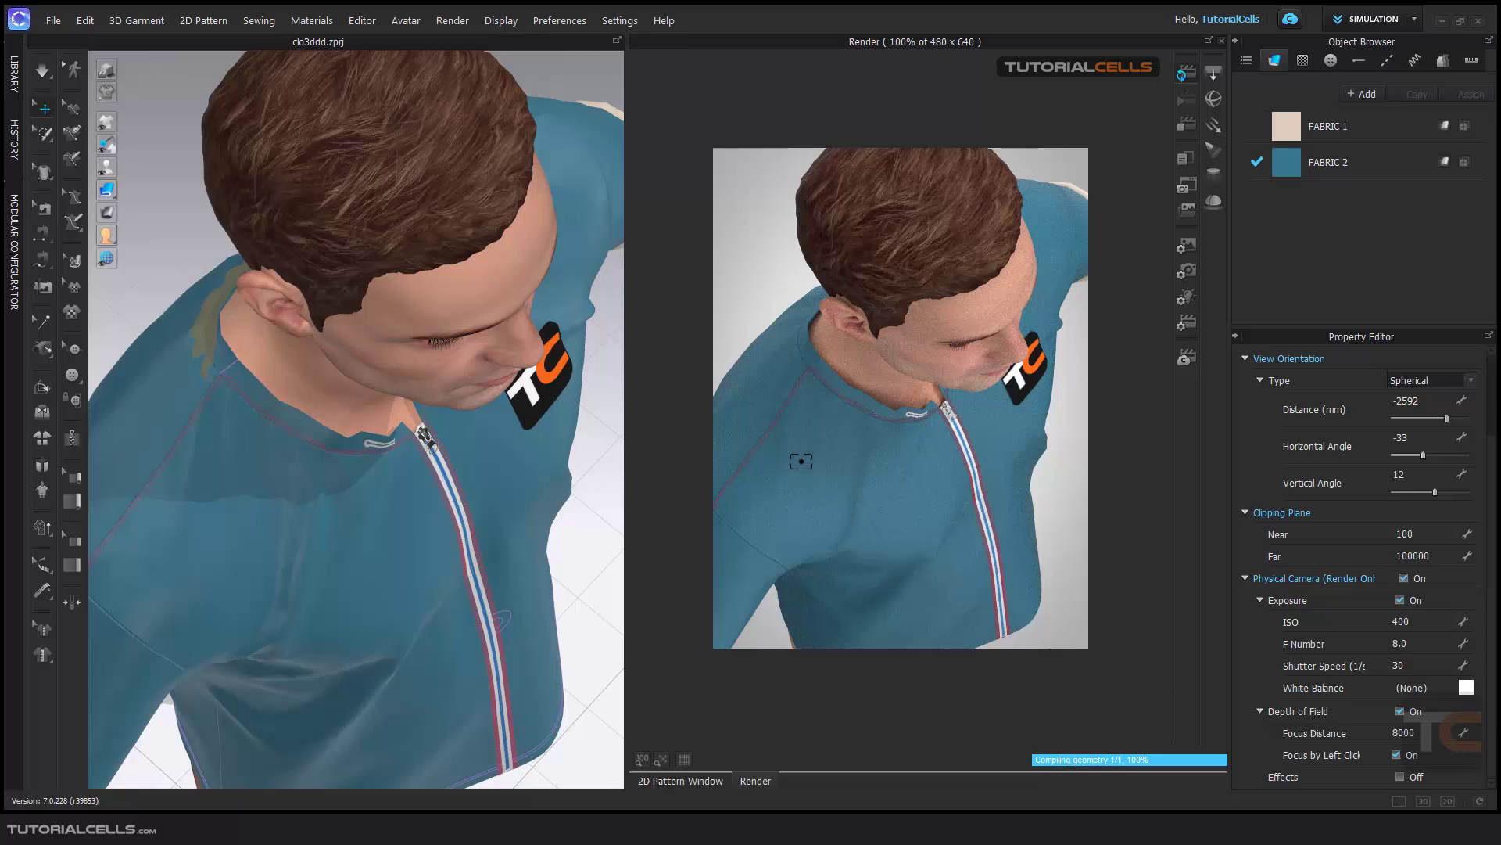
{"action": "left_click", "coordinate": [929, 339]}
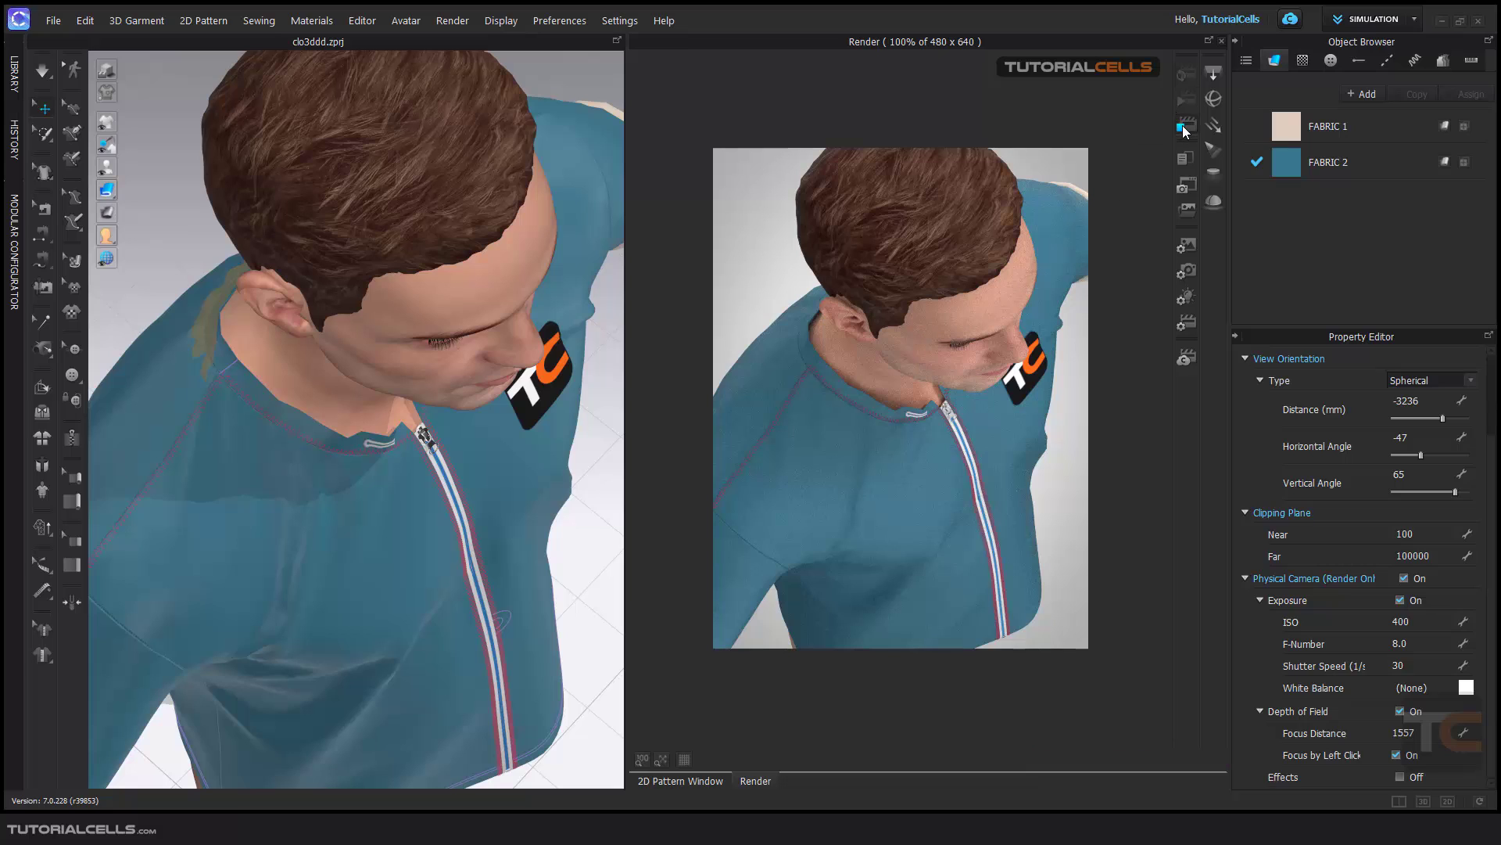
{"action": "left_click", "coordinate": [1185, 95]}
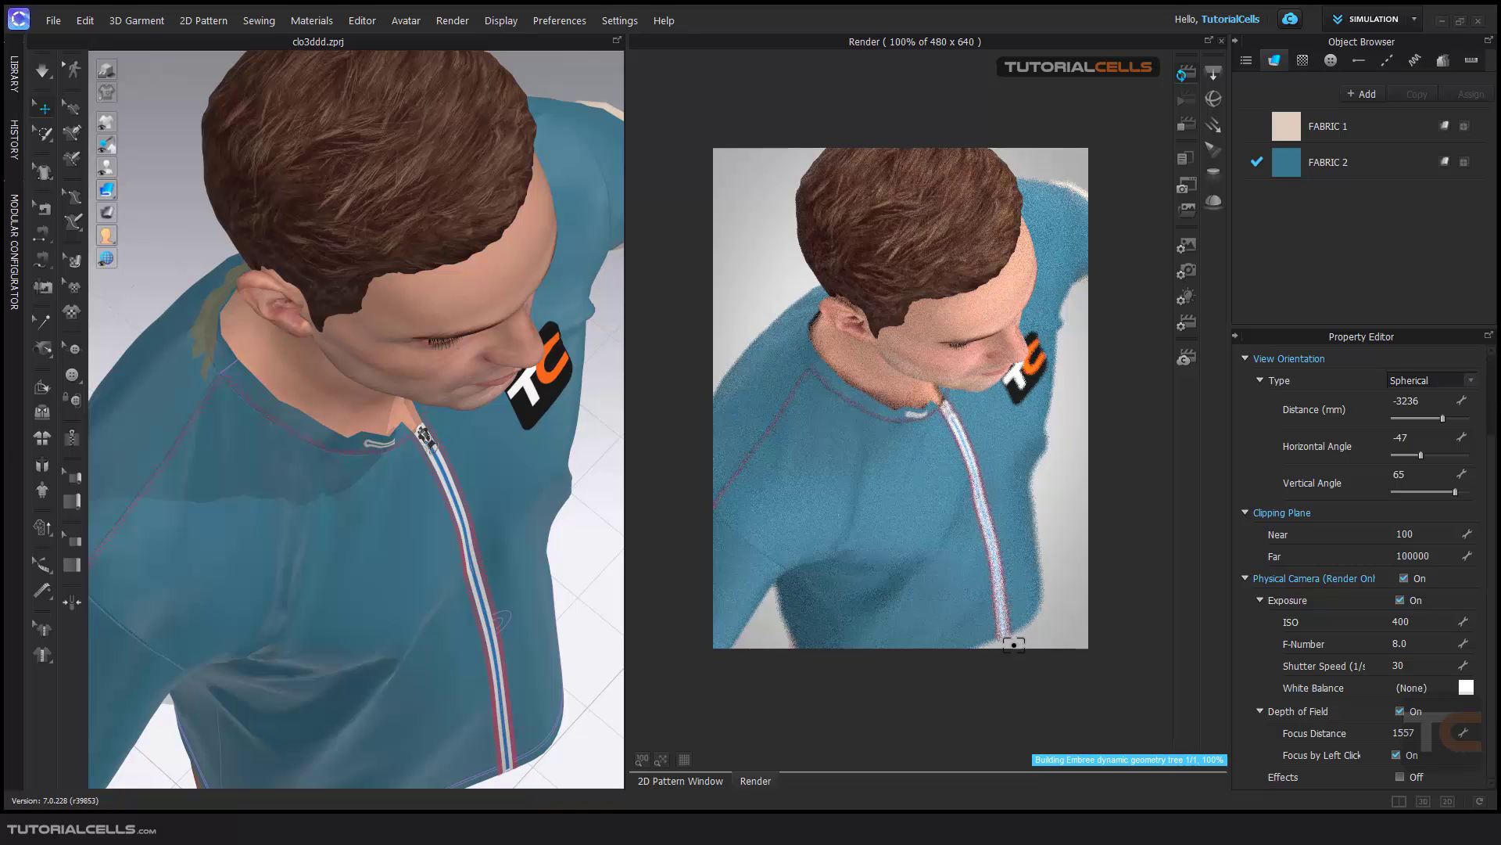
{"action": "left_click", "coordinate": [1399, 712]}
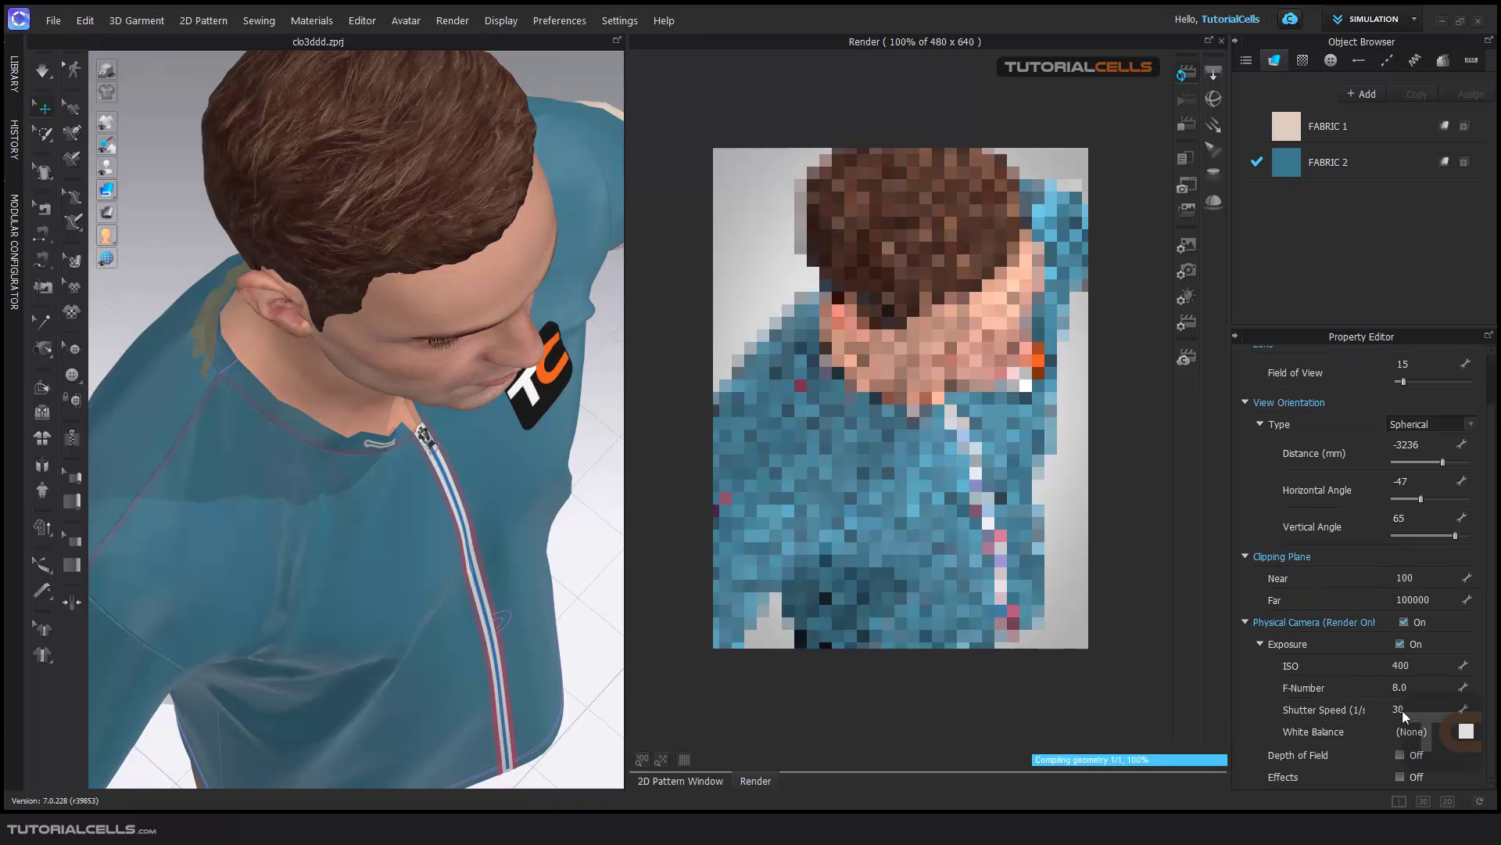
Open the render light properties with the front of the shirt framed in the render
{"action": "right_click_drag", "start_coordinate": [957, 447], "coordinate": [983, 413]}
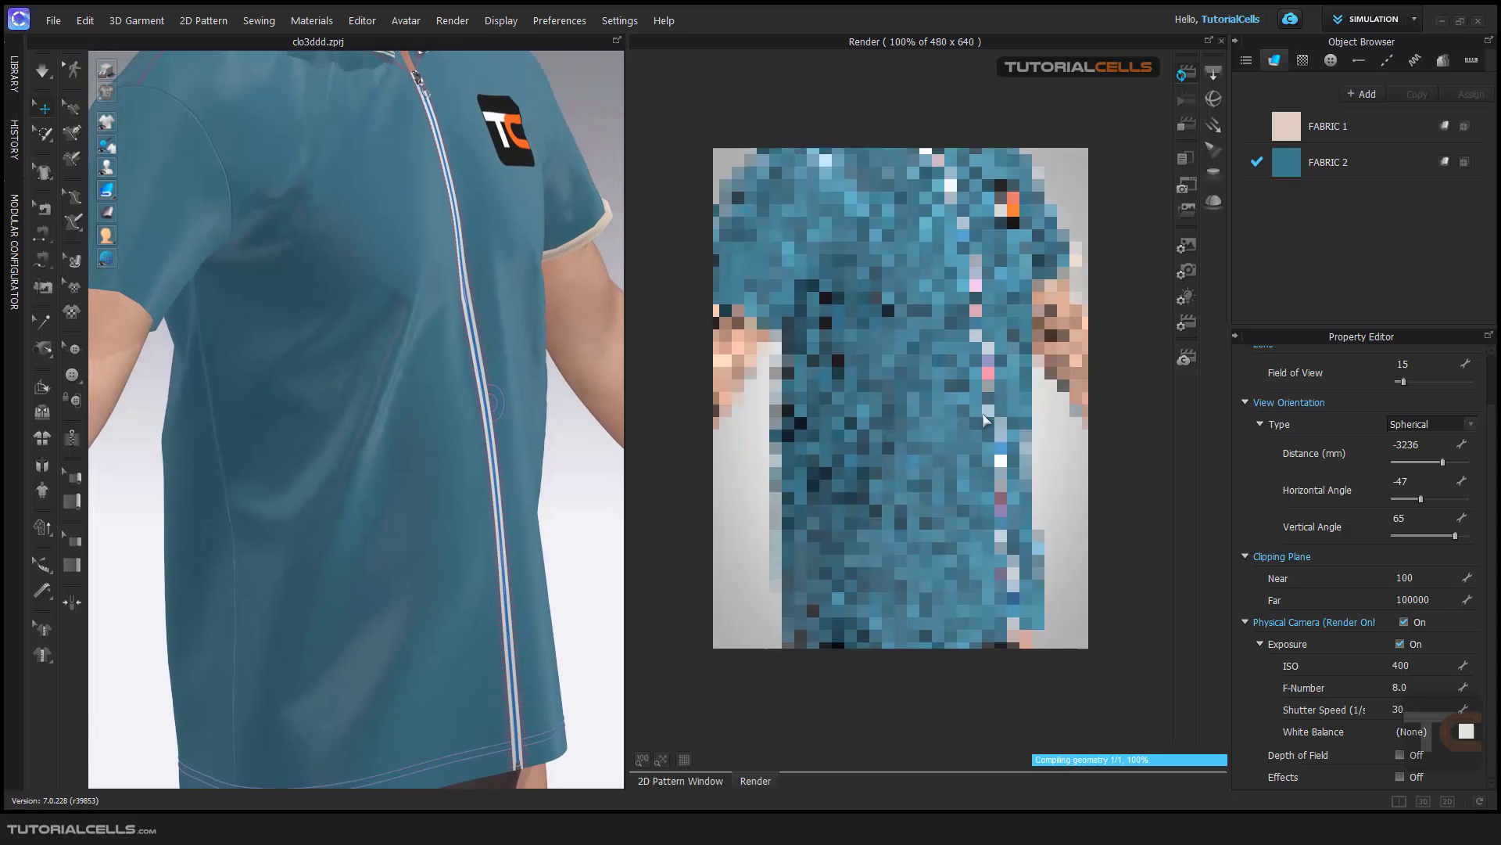
{"action": "left_click", "coordinate": [1186, 299]}
{"action": "right_click_drag", "start_coordinate": [940, 325], "coordinate": [946, 383]}
{"action": "scroll", "coordinate": [946, 382], "scroll_direction": "down", "scroll_amount": 2}
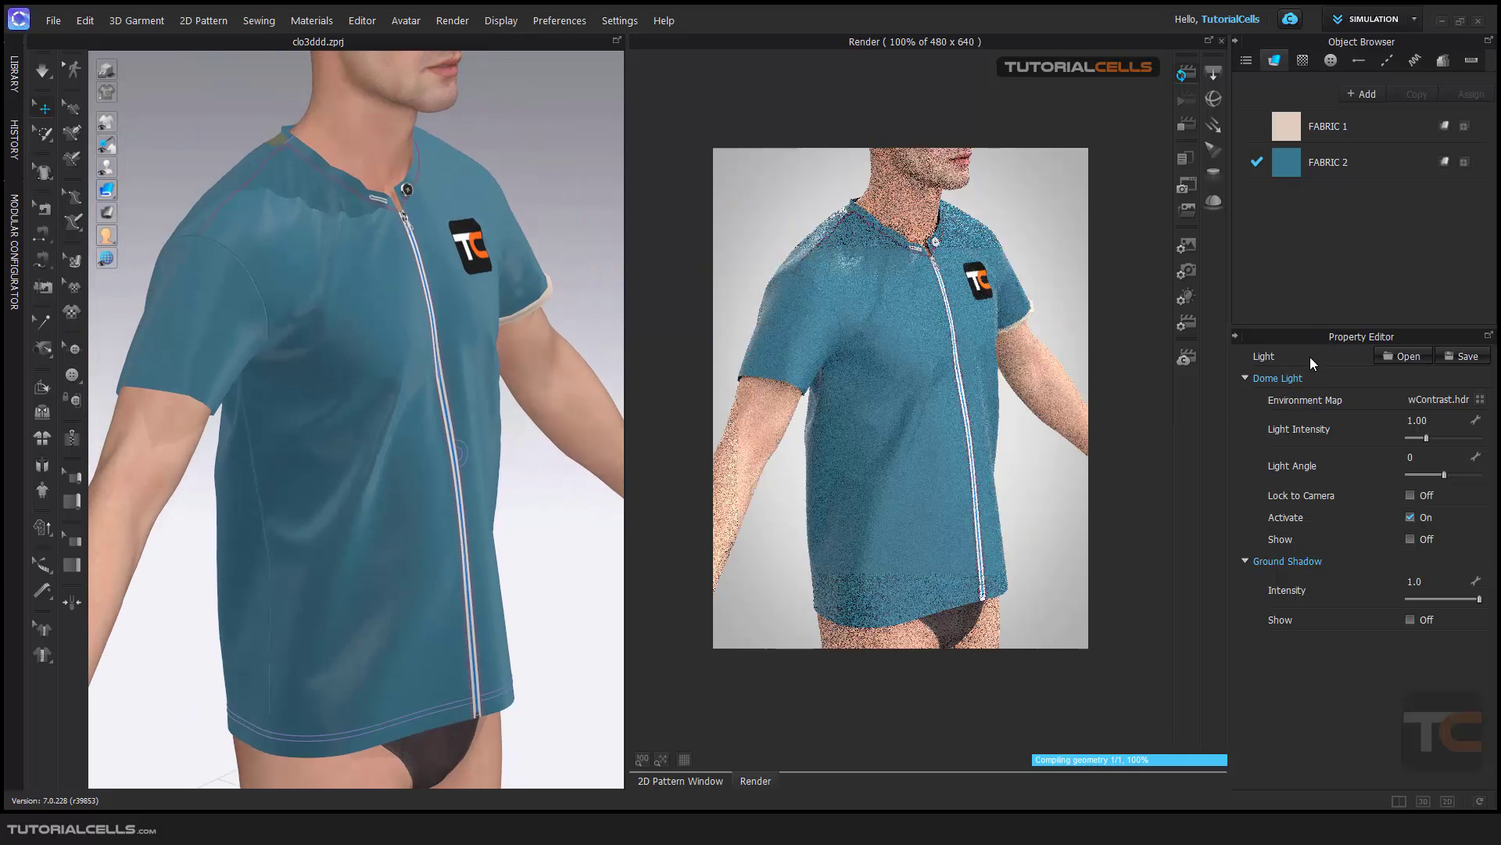
Show the ground shadow in the render with the full avatar and feet in frame
{"action": "left_click", "coordinate": [1245, 379]}
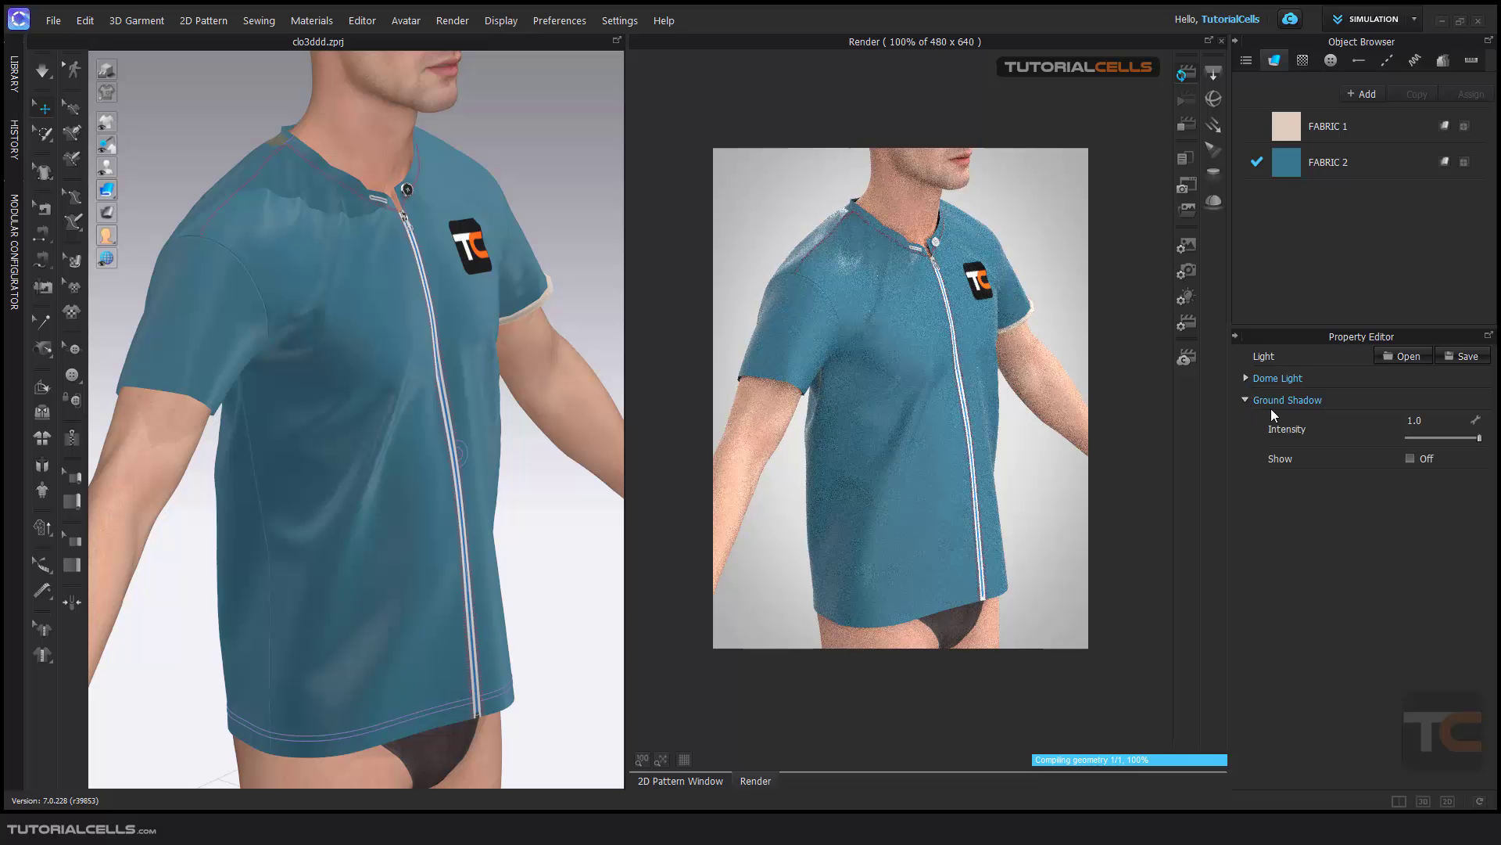
{"action": "scroll", "coordinate": [931, 465], "scroll_direction": "down", "scroll_amount": 8}
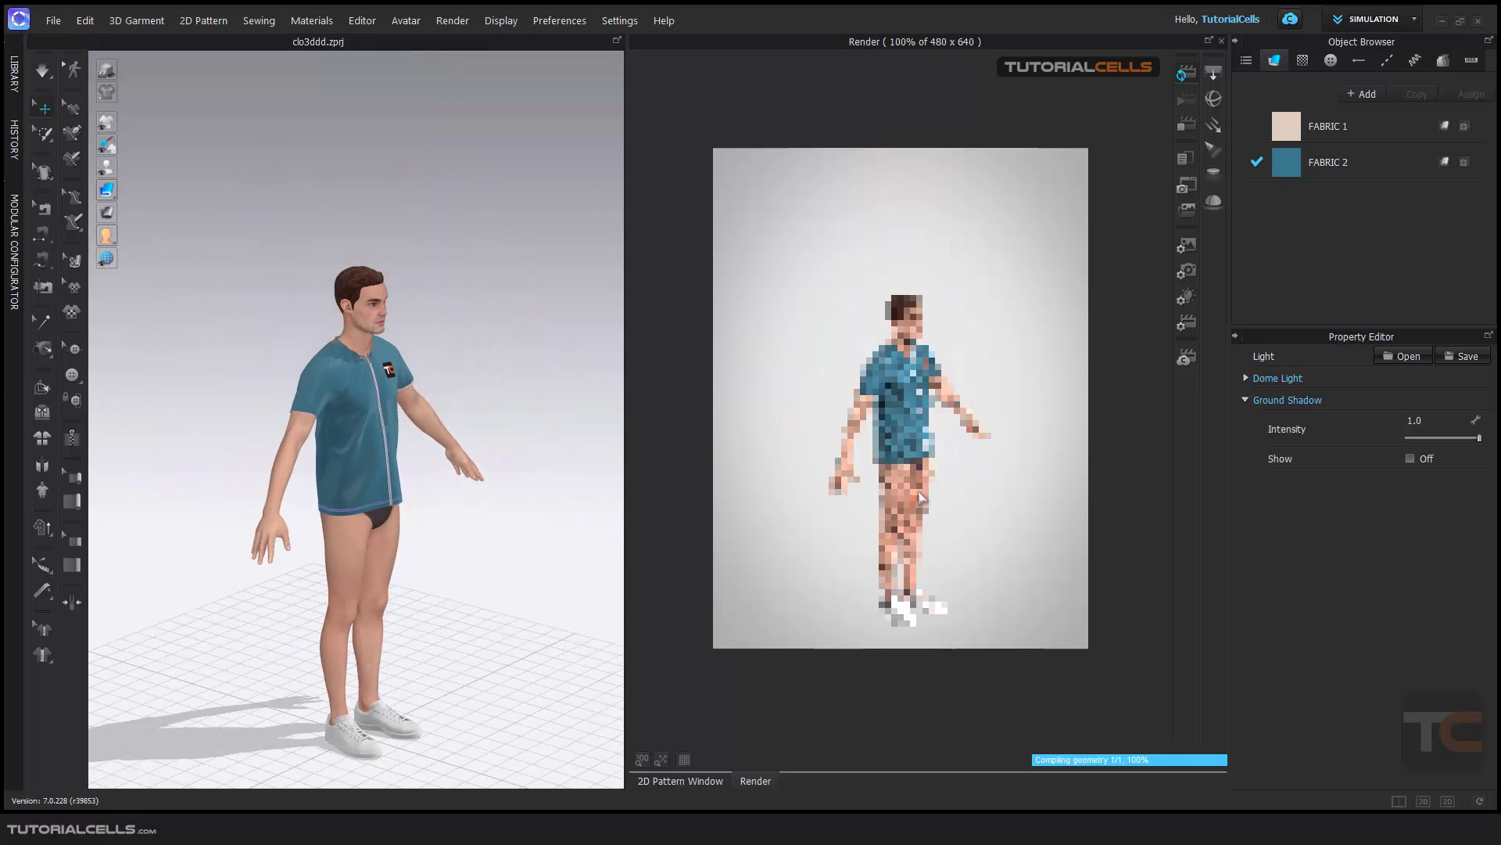
{"action": "right_click_drag", "start_coordinate": [907, 434], "coordinate": [907, 529]}
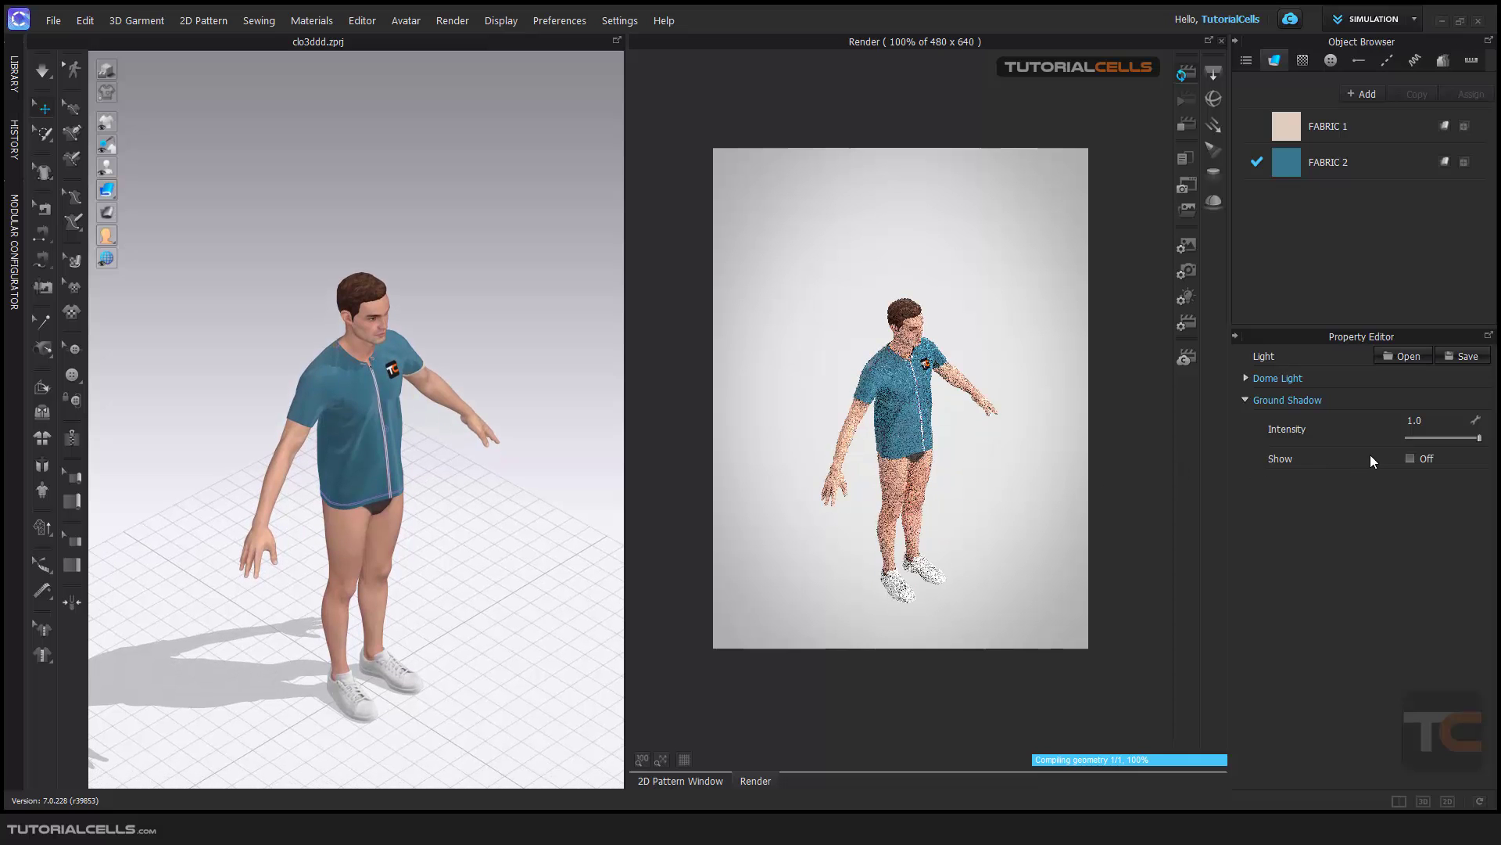
{"action": "left_click", "coordinate": [1408, 459]}
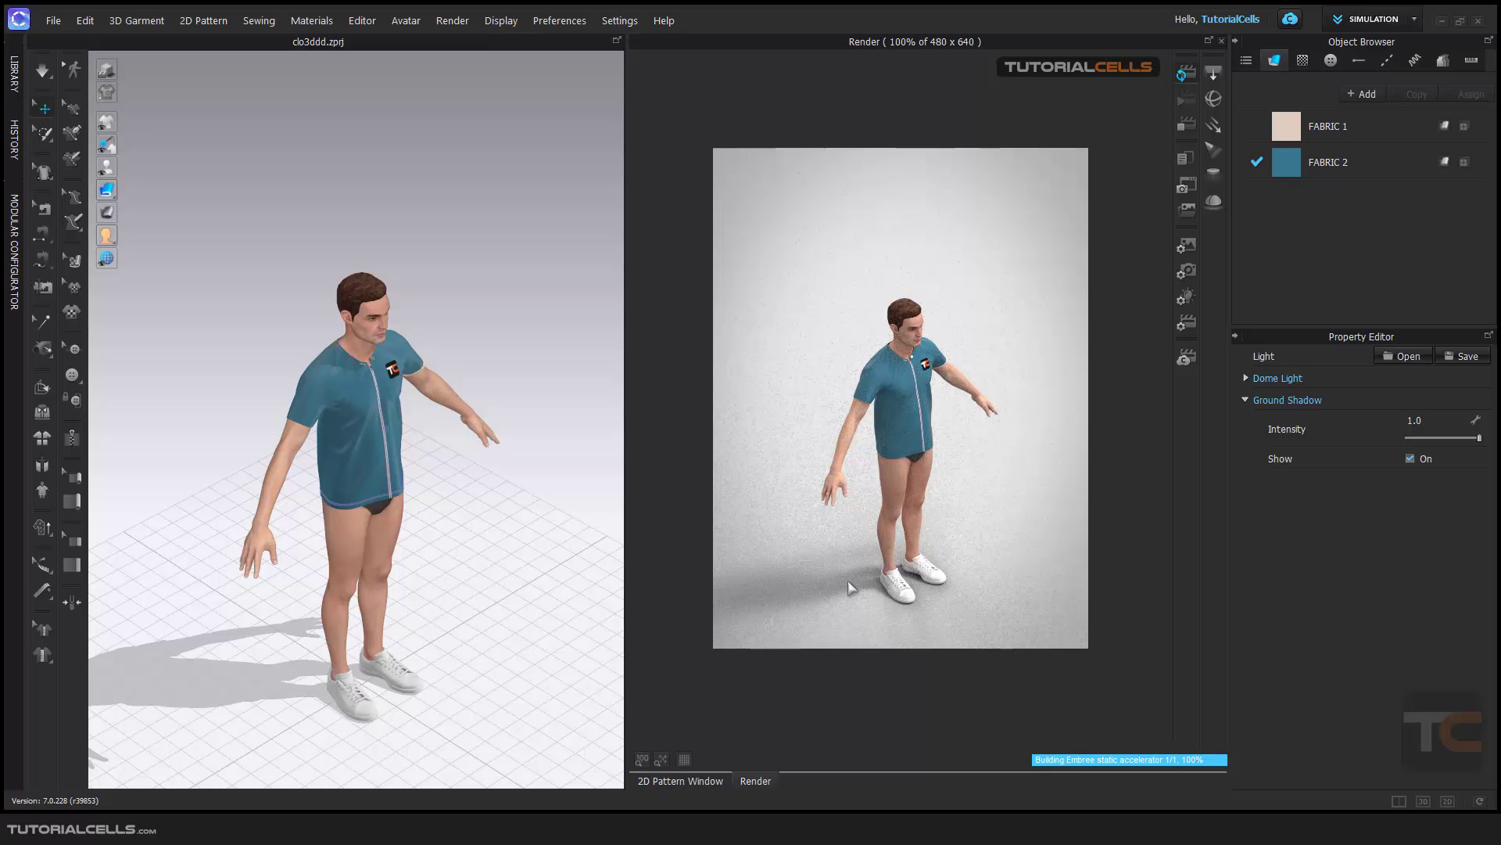
{"action": "scroll", "coordinate": [920, 494], "scroll_direction": "up", "scroll_amount": 2}
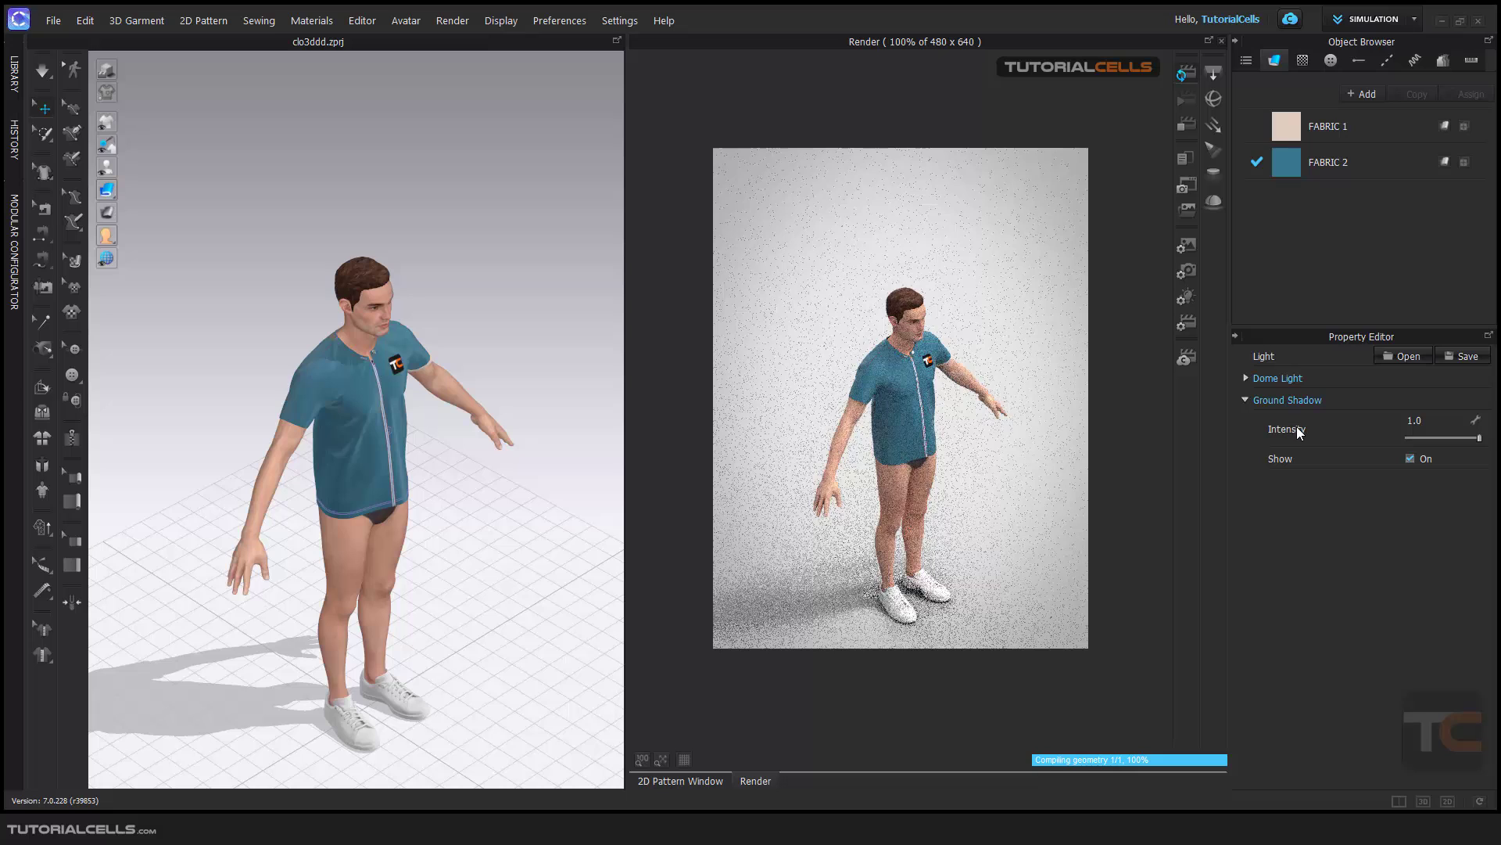
Load the 12_vosselaar_house_living HDR file as the dome light's environment map
{"action": "left_click", "coordinate": [1246, 400]}
{"action": "left_click", "coordinate": [1246, 378]}
{"action": "left_click", "coordinate": [1245, 378]}
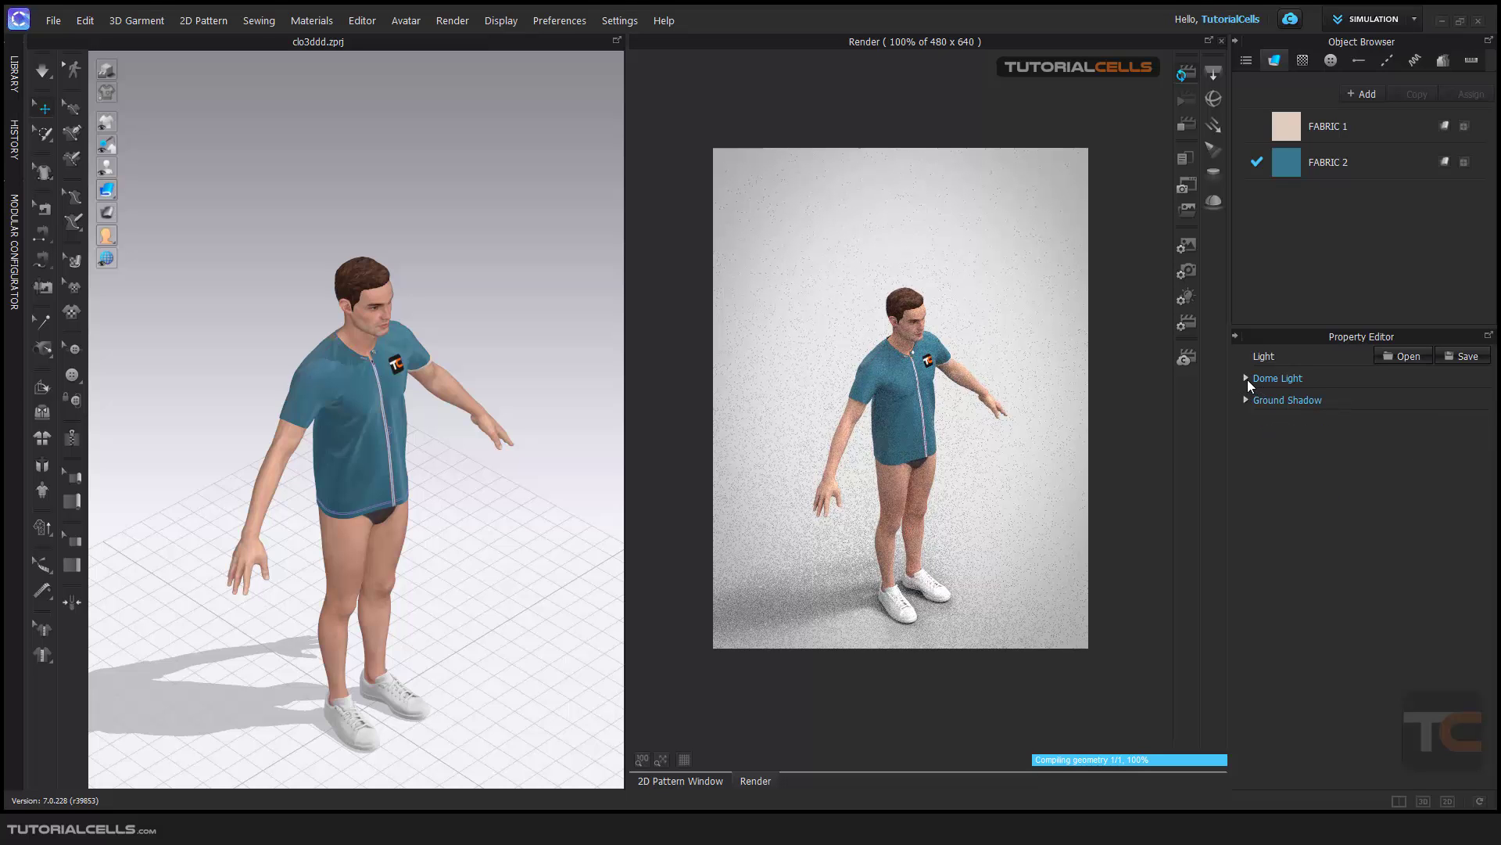
{"action": "left_click", "coordinate": [1246, 379]}
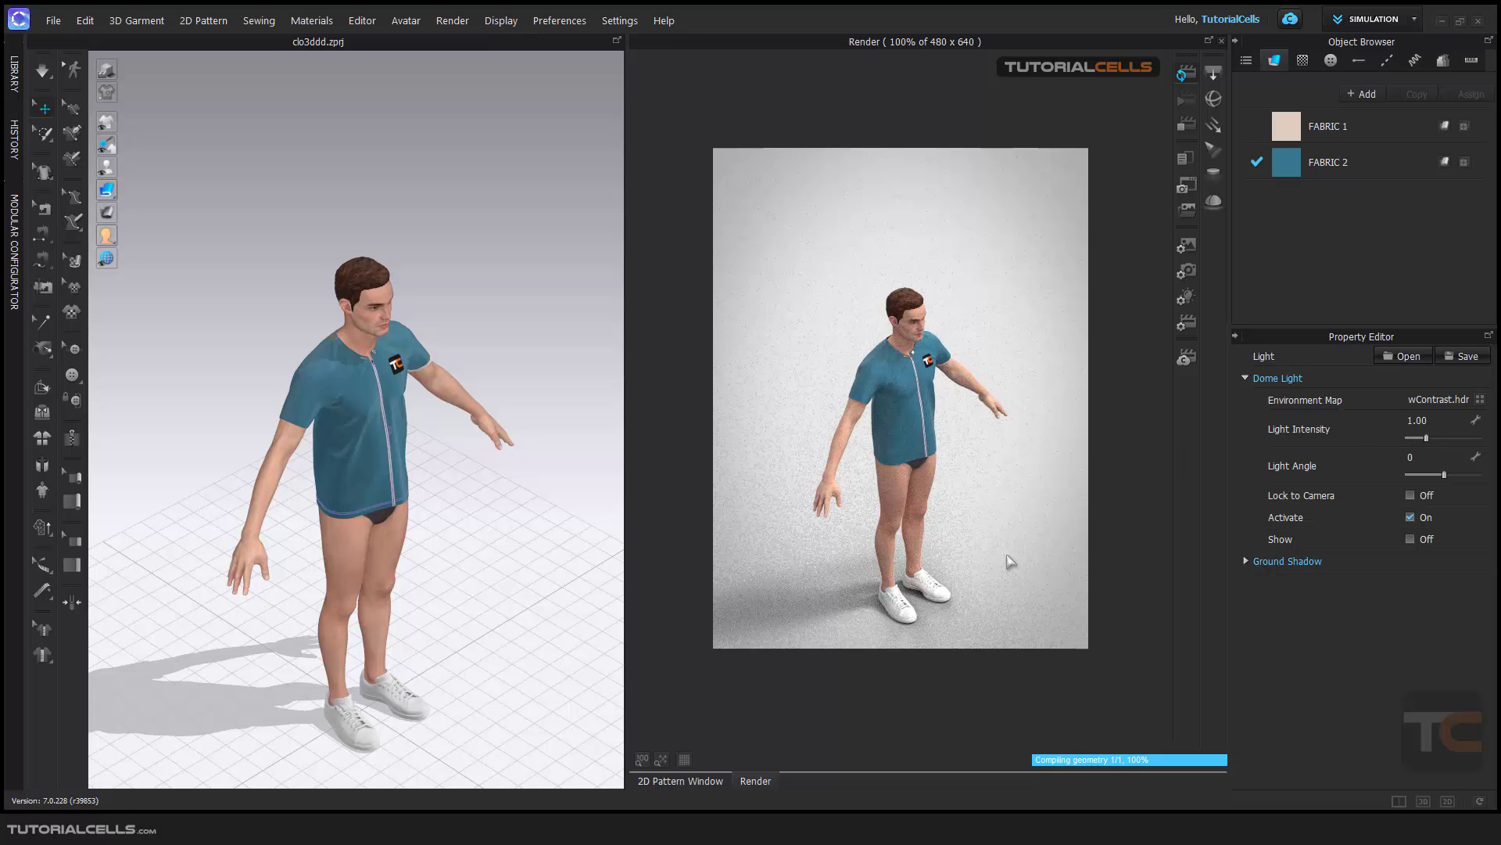
{"action": "left_click", "coordinate": [1480, 398]}
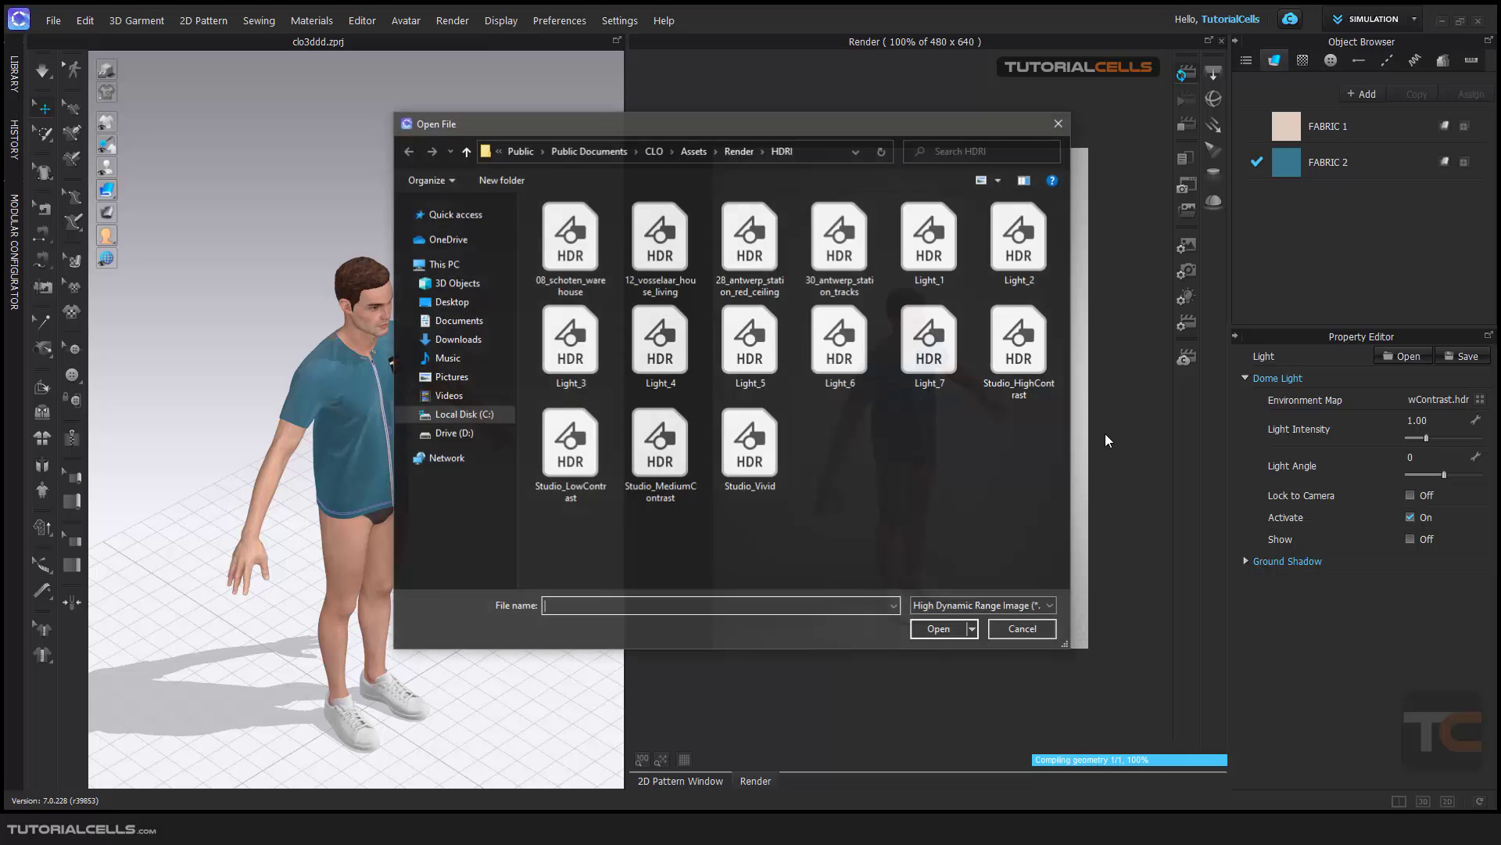
{"action": "double_click", "coordinate": [651, 268]}
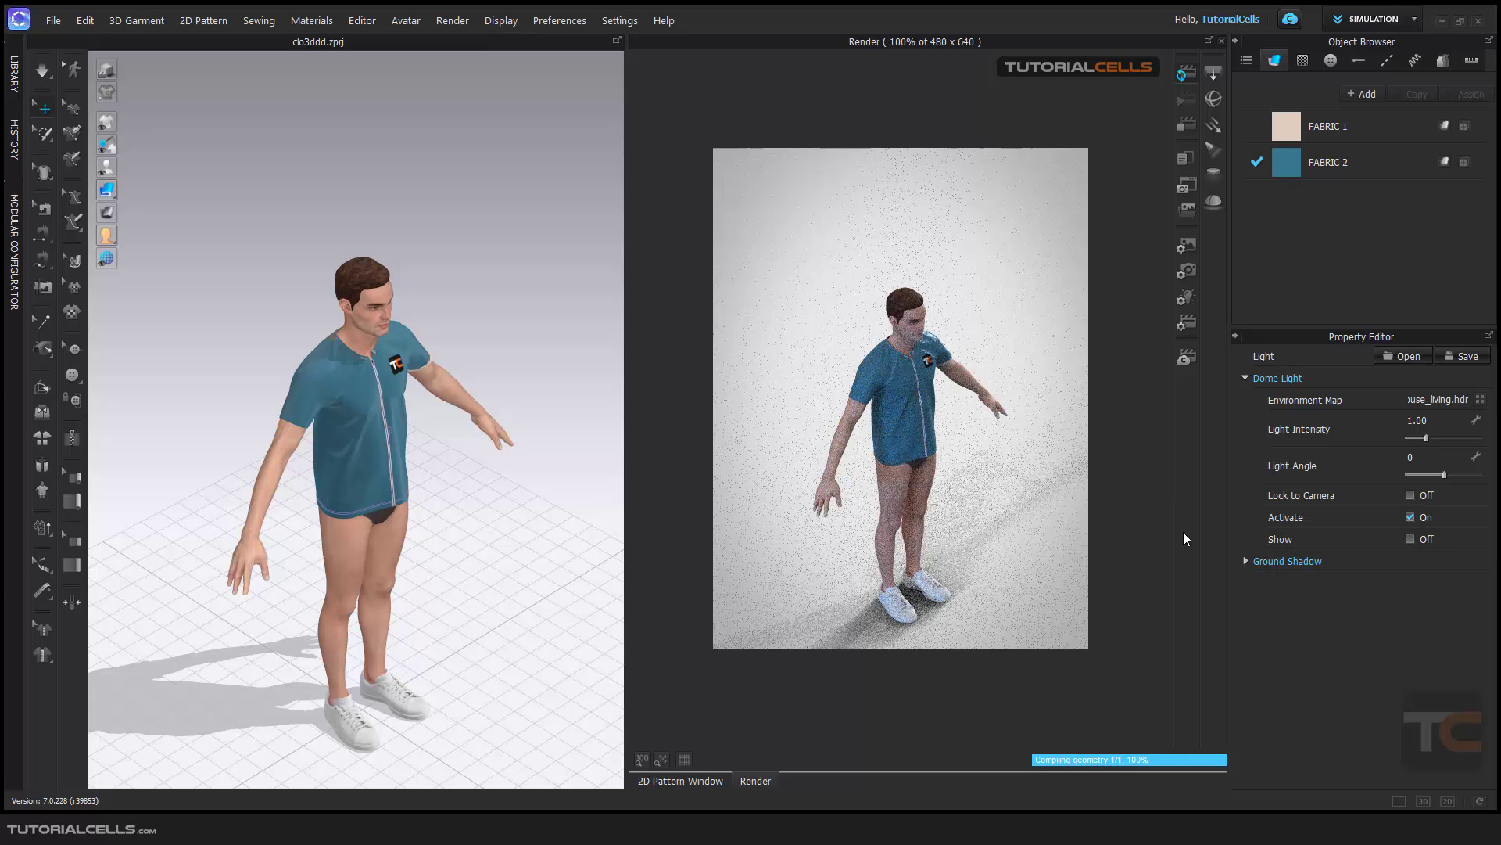
Turn on Show for the dome light and check the render from several angles around the avatar
{"action": "right_click_drag", "start_coordinate": [1000, 519], "coordinate": [989, 501]}
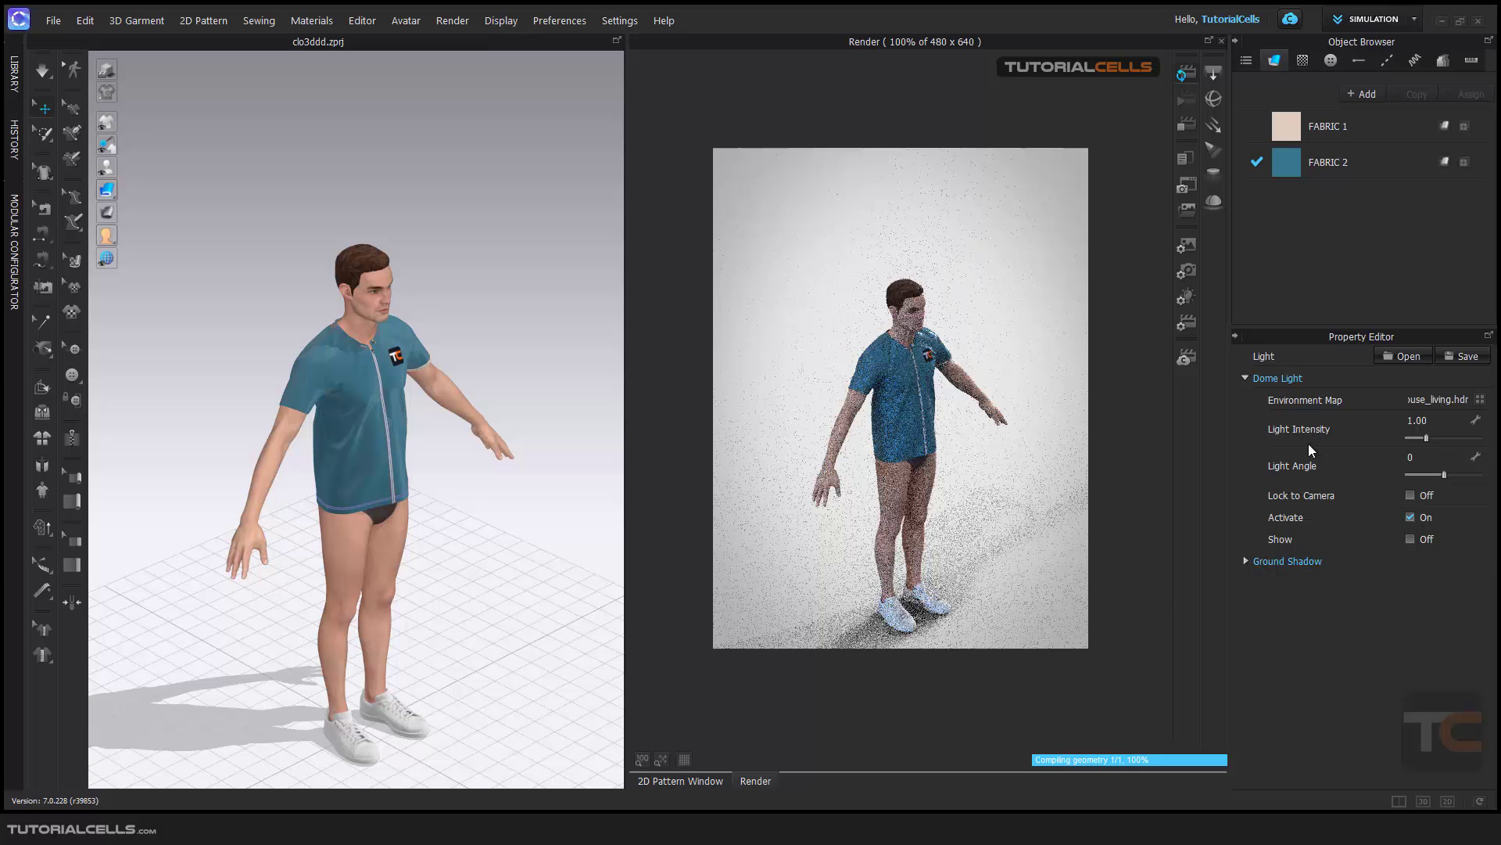
{"action": "left_click", "coordinate": [1410, 538]}
{"action": "right_click_drag", "start_coordinate": [937, 436], "coordinate": [991, 430]}
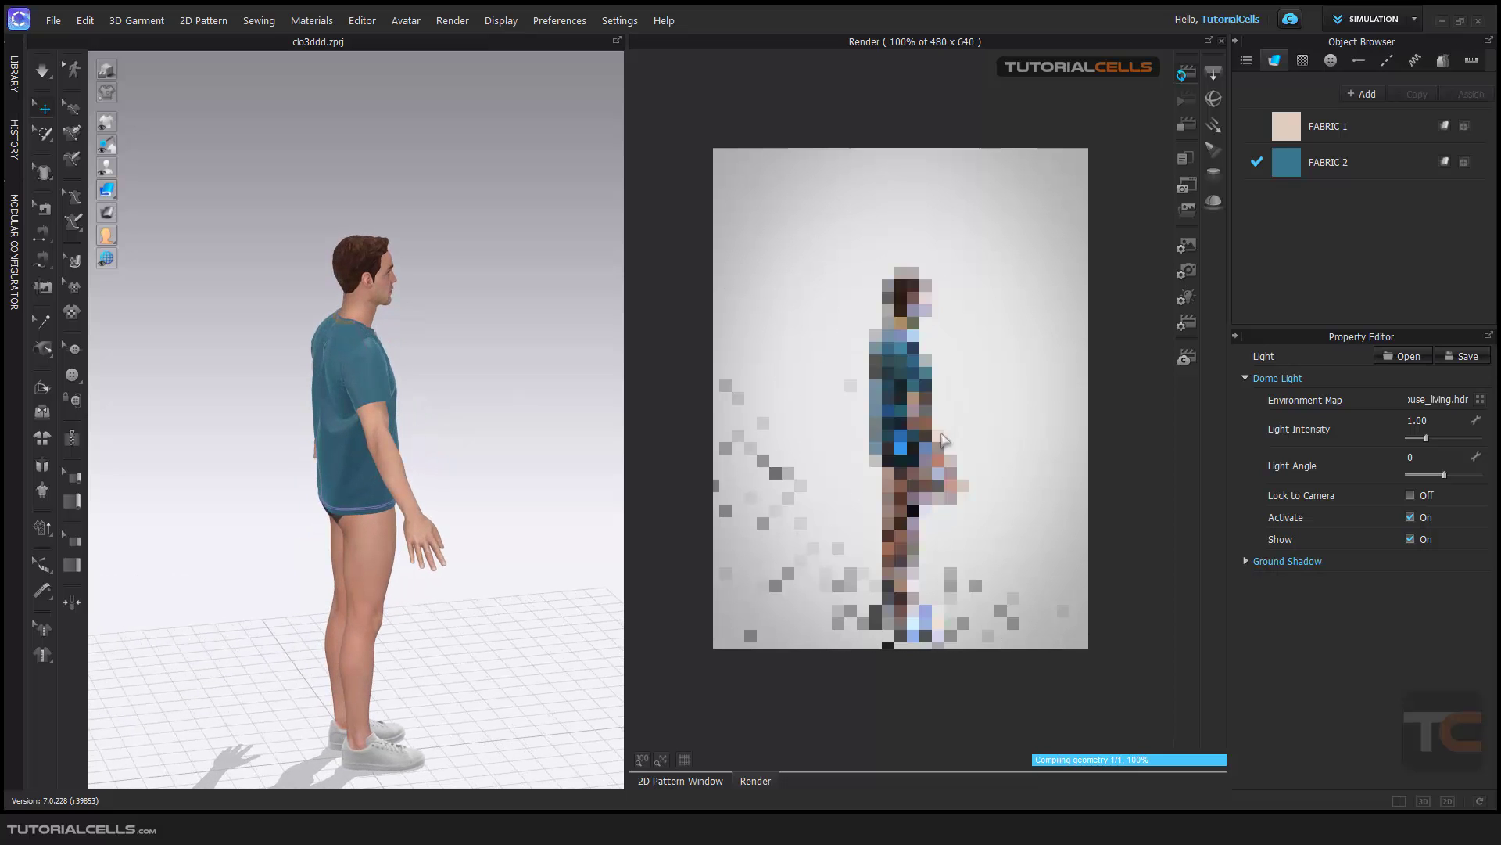
{"action": "right_click_drag", "start_coordinate": [895, 434], "coordinate": [1002, 410]}
{"action": "right_click_drag", "start_coordinate": [890, 399], "coordinate": [1048, 424]}
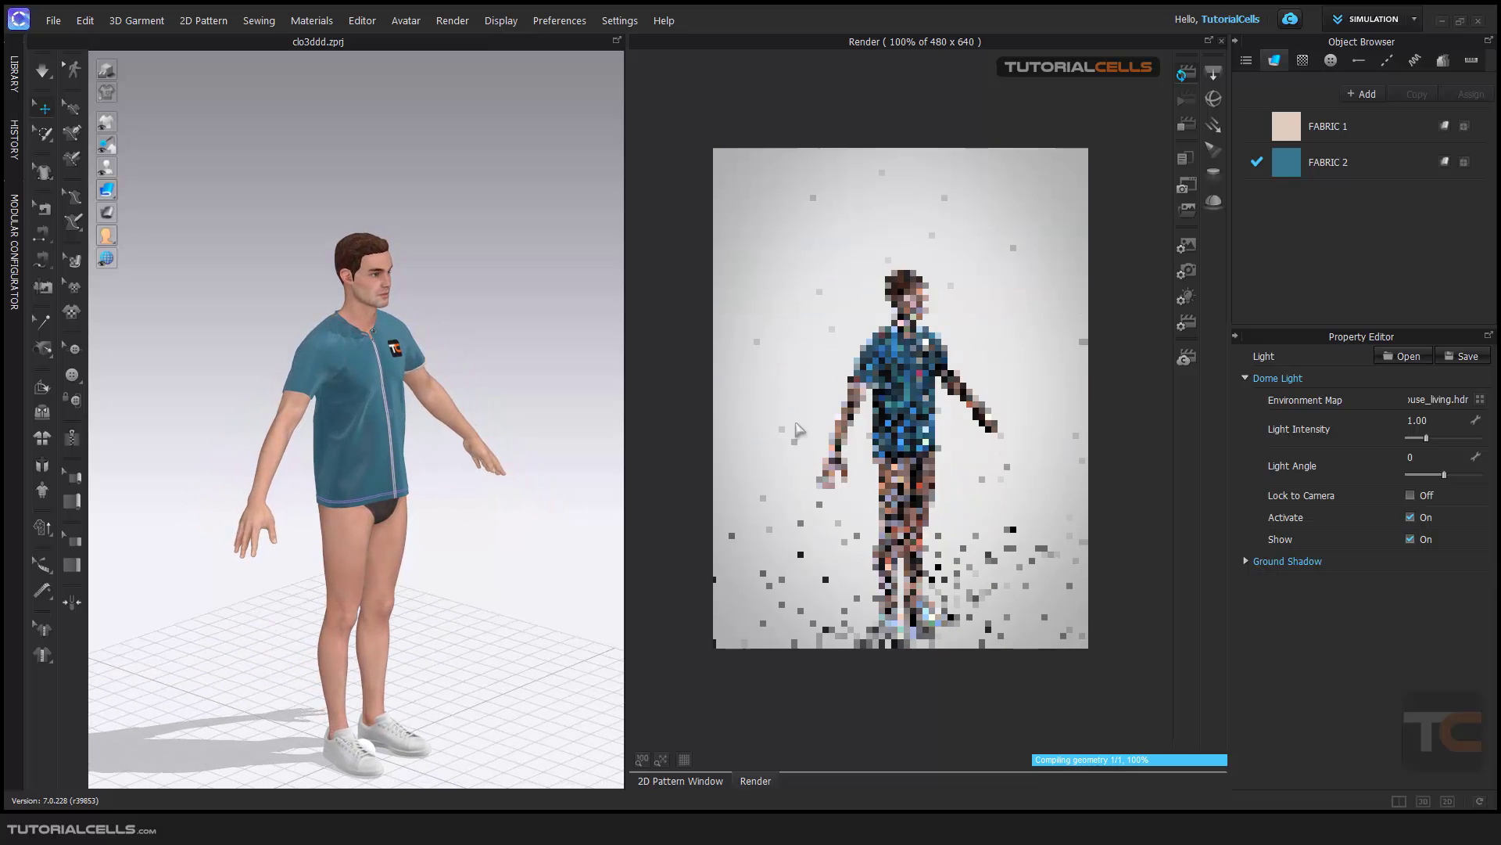
Load the Light_5 HDR file as the dome light's environment map
{"action": "left_click", "coordinate": [1480, 399]}
{"action": "double_click", "coordinate": [741, 358]}
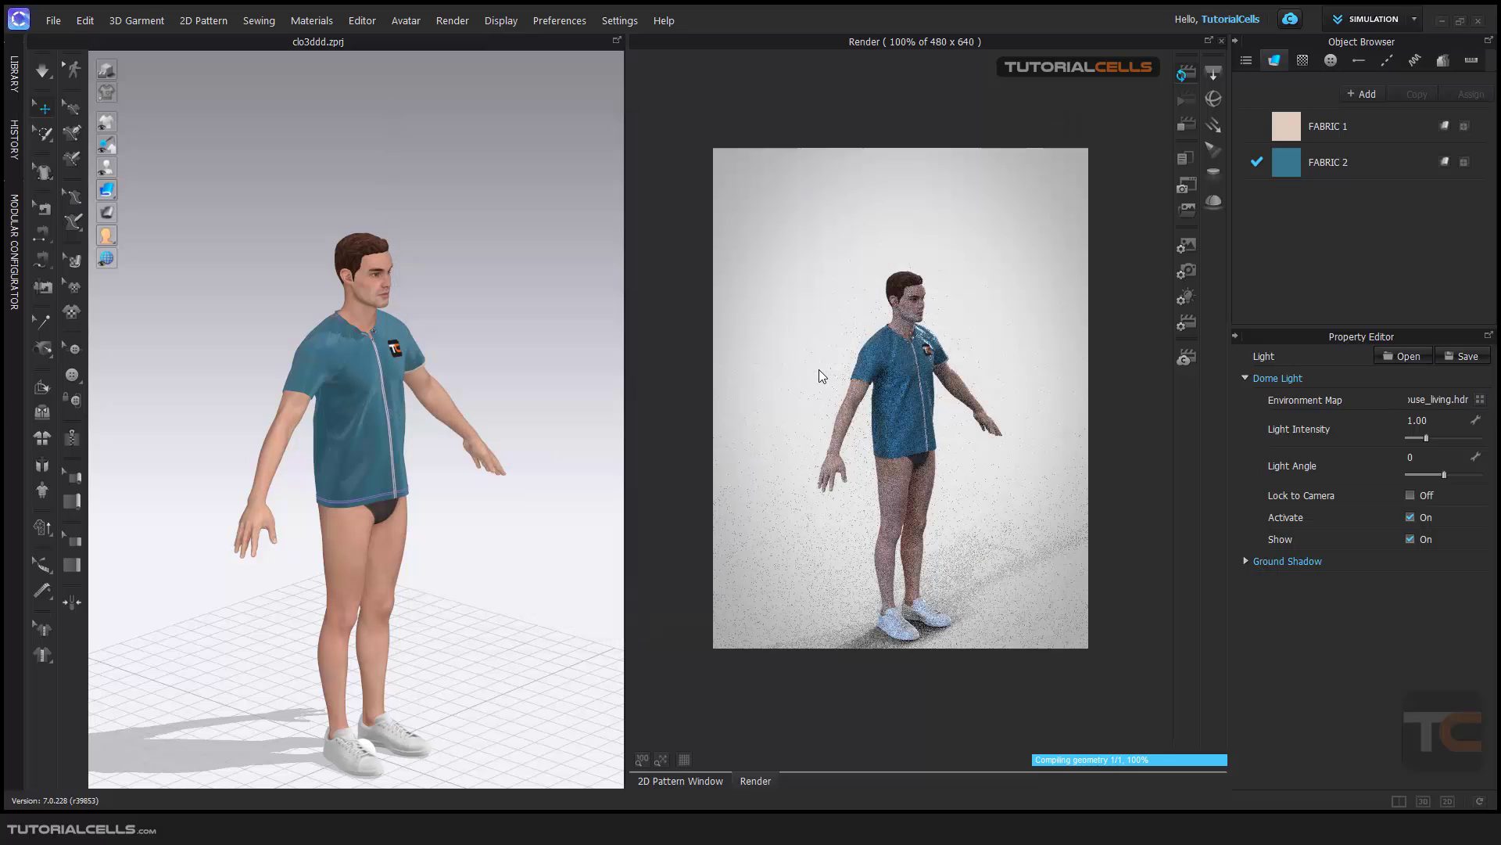
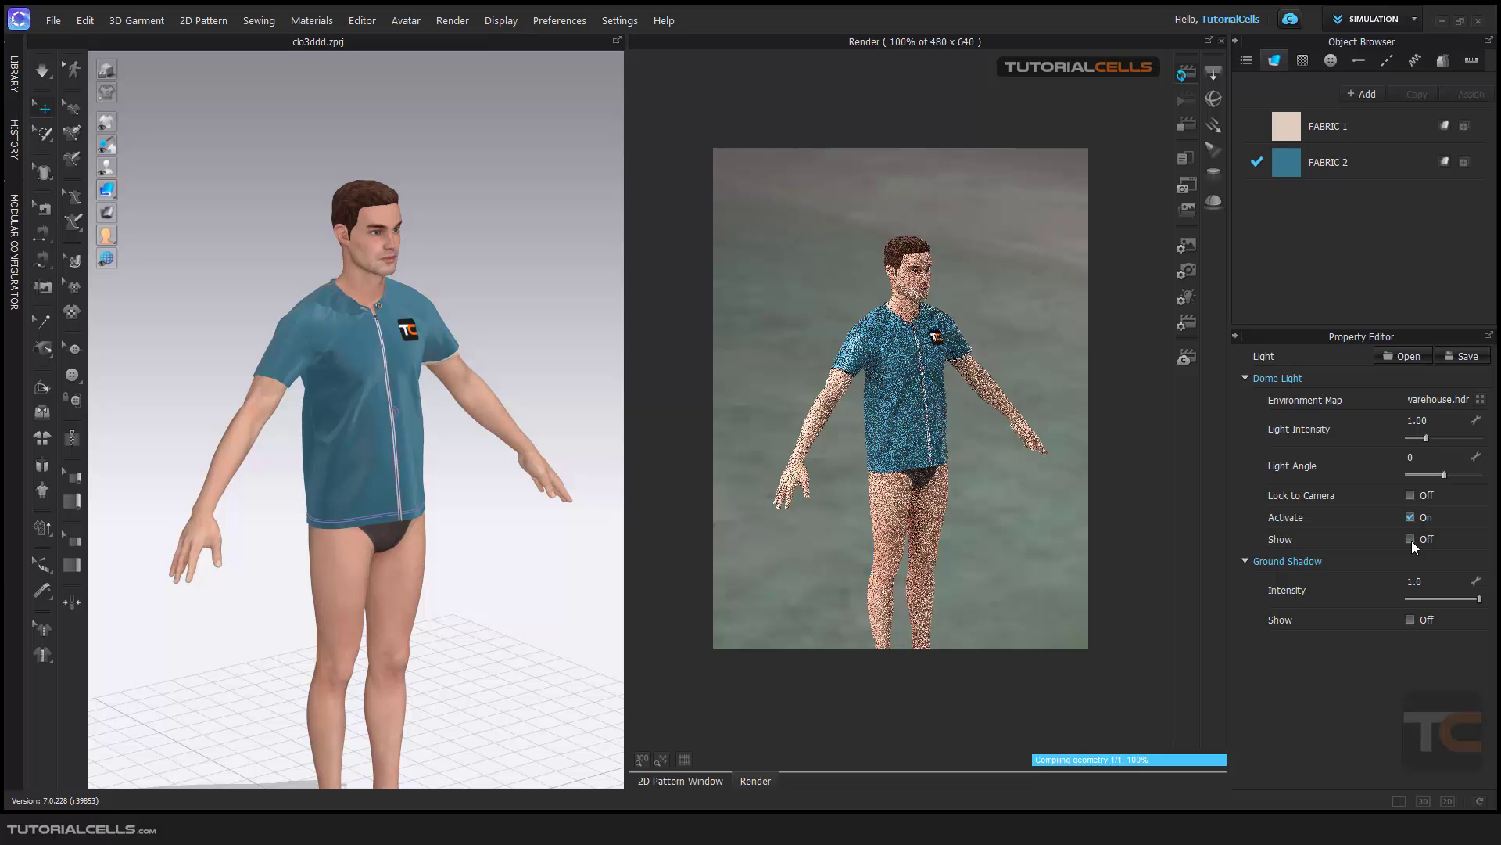
Turn on the ground shadow and check the whole avatar, including its feet, in the render
{"action": "left_click", "coordinate": [1410, 617]}
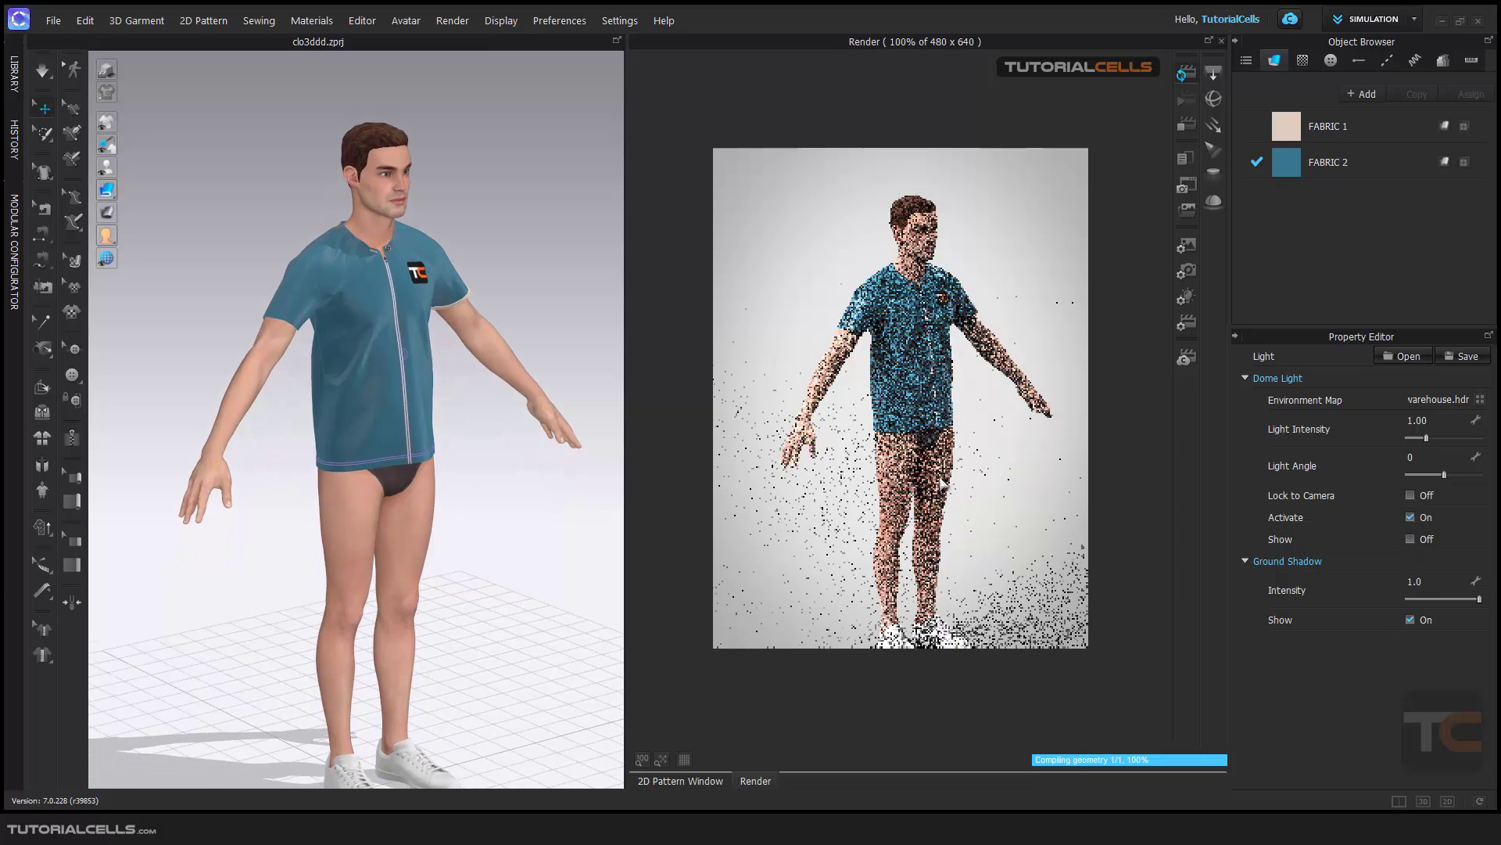
{"action": "scroll", "coordinate": [943, 483], "scroll_direction": "down", "scroll_amount": 1}
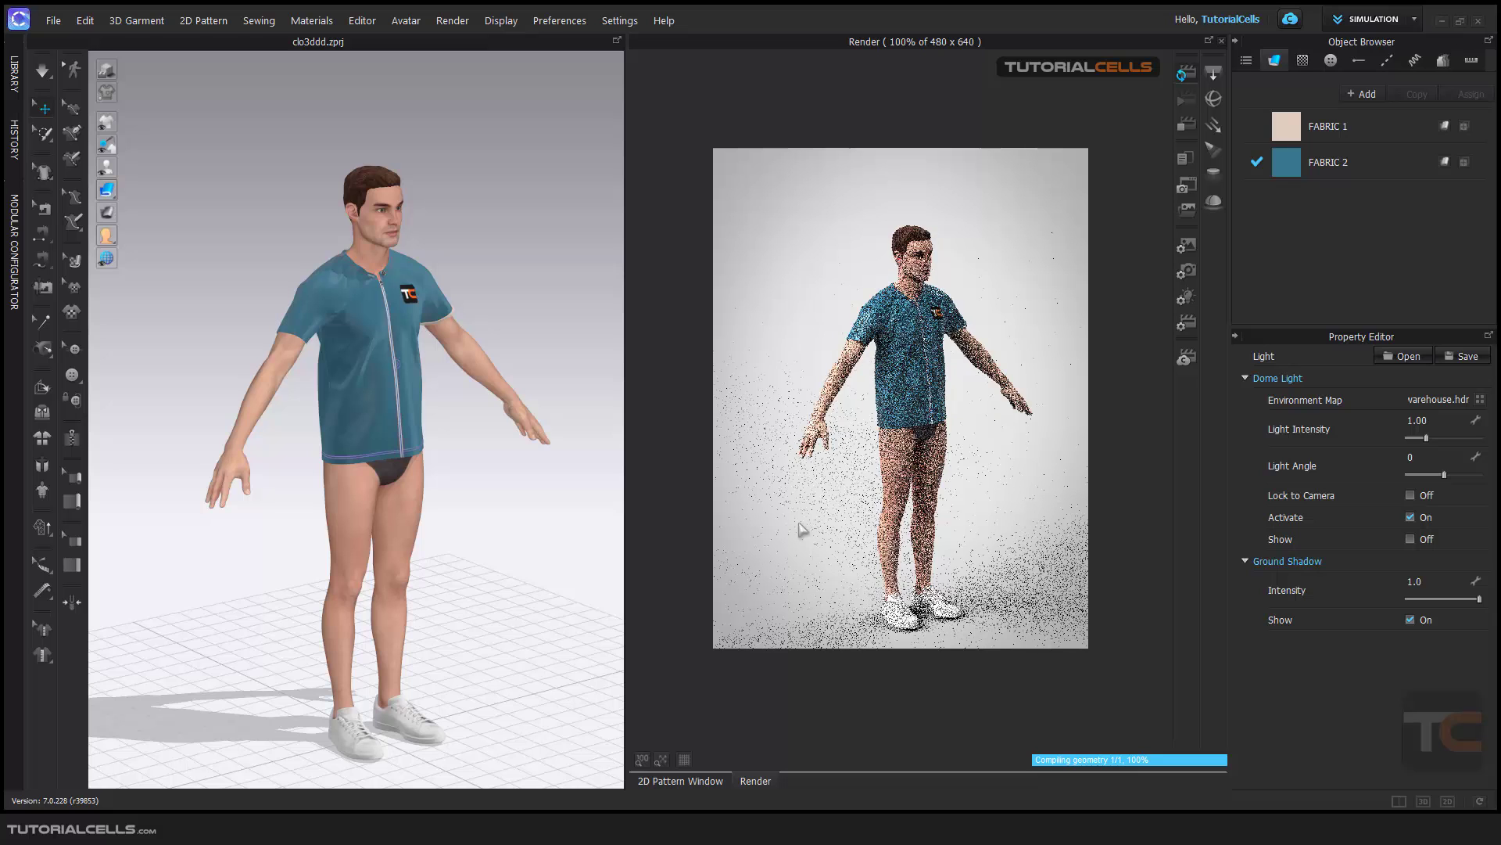
{"action": "scroll", "coordinate": [940, 354], "scroll_direction": "up", "scroll_amount": 3}
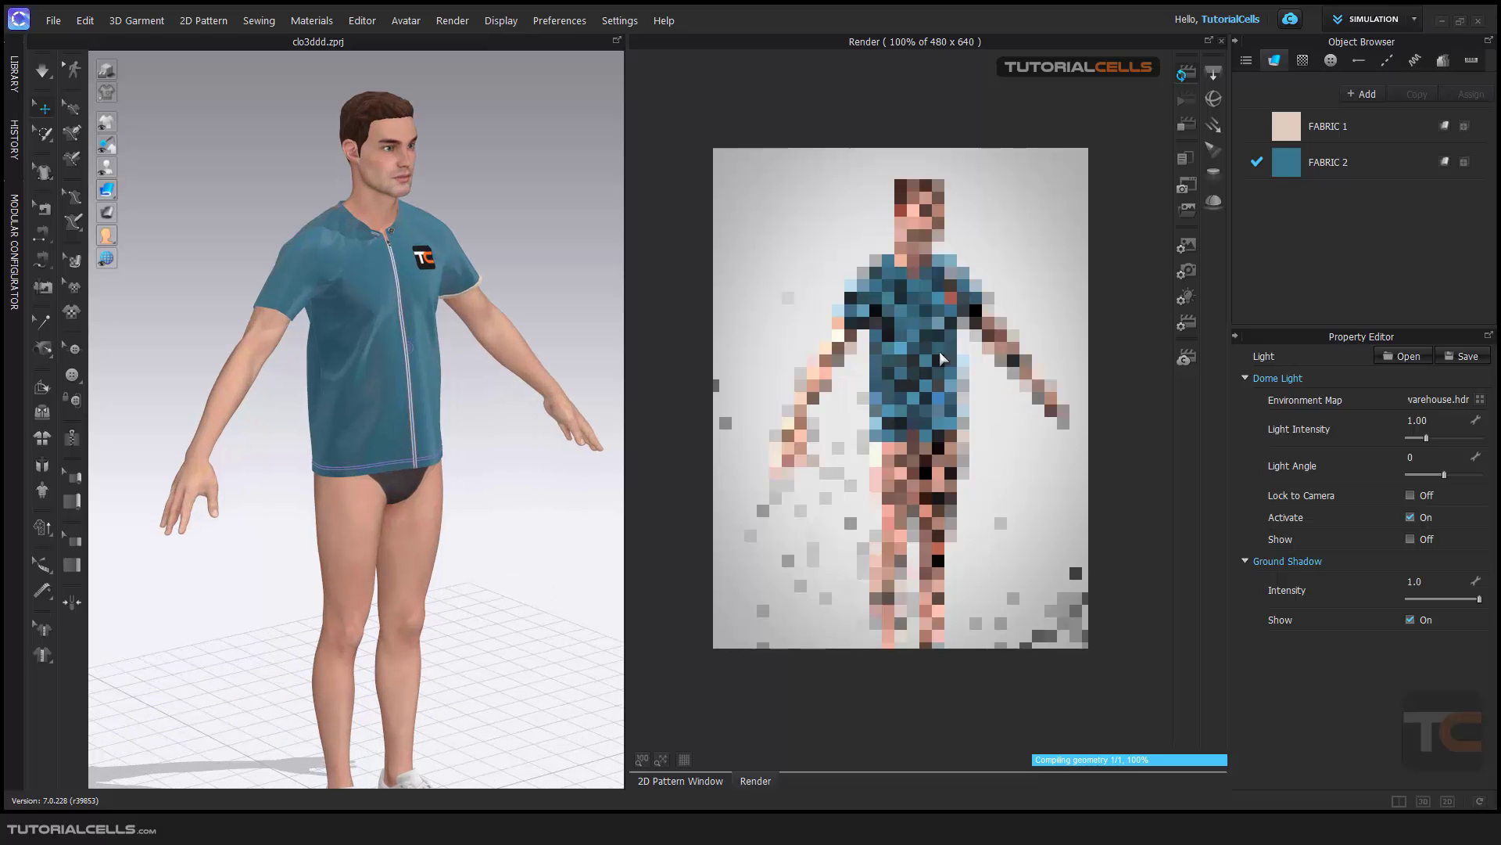
{"action": "scroll", "coordinate": [942, 356], "scroll_direction": "down", "scroll_amount": 2}
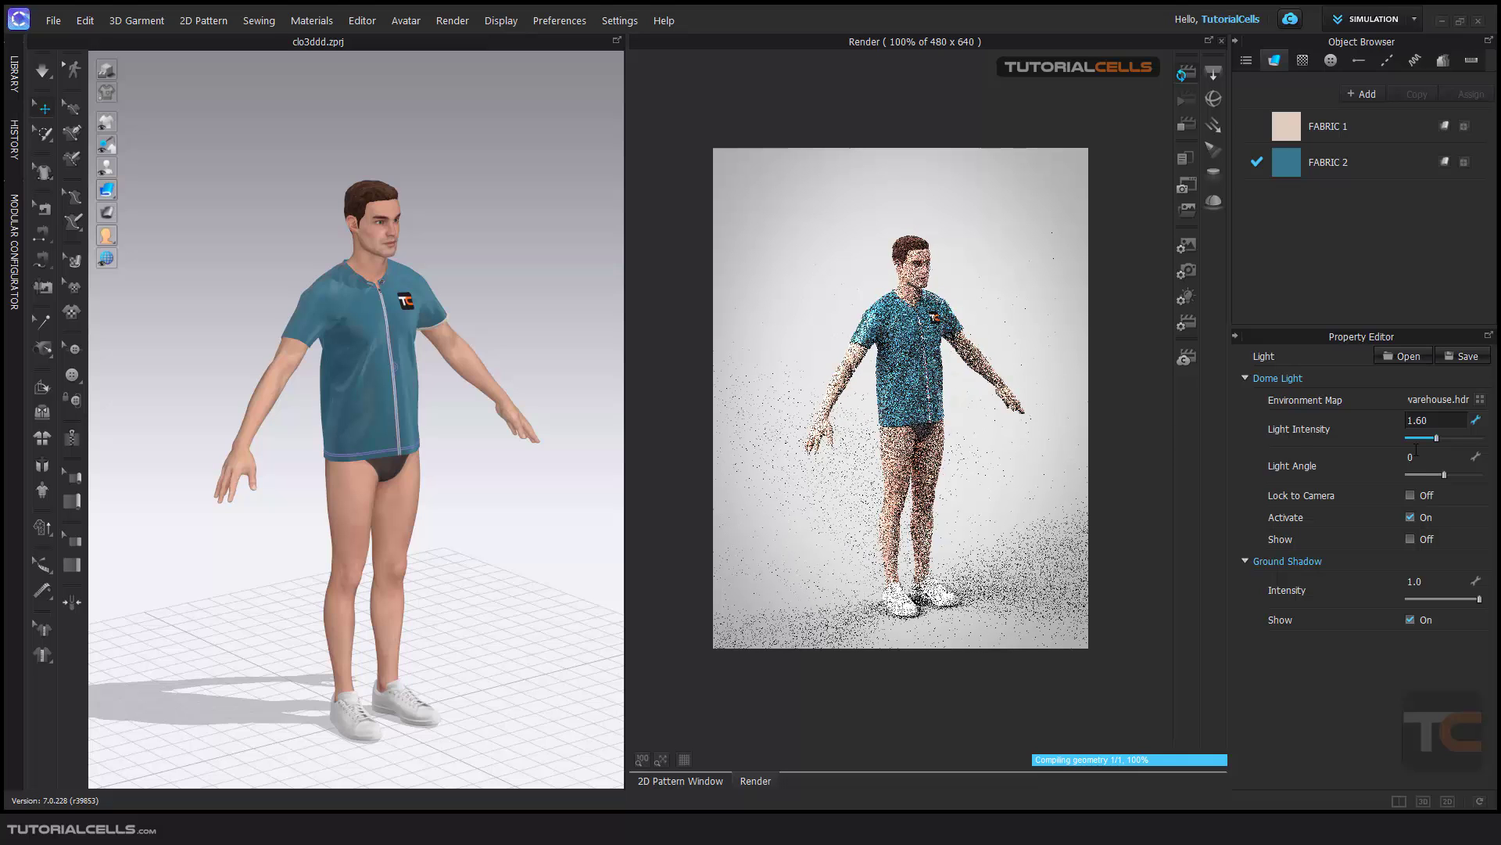
Set the dome light's intensity to 1
{"action": "left_click_drag", "start_coordinate": [1433, 421], "coordinate": [1397, 425]}
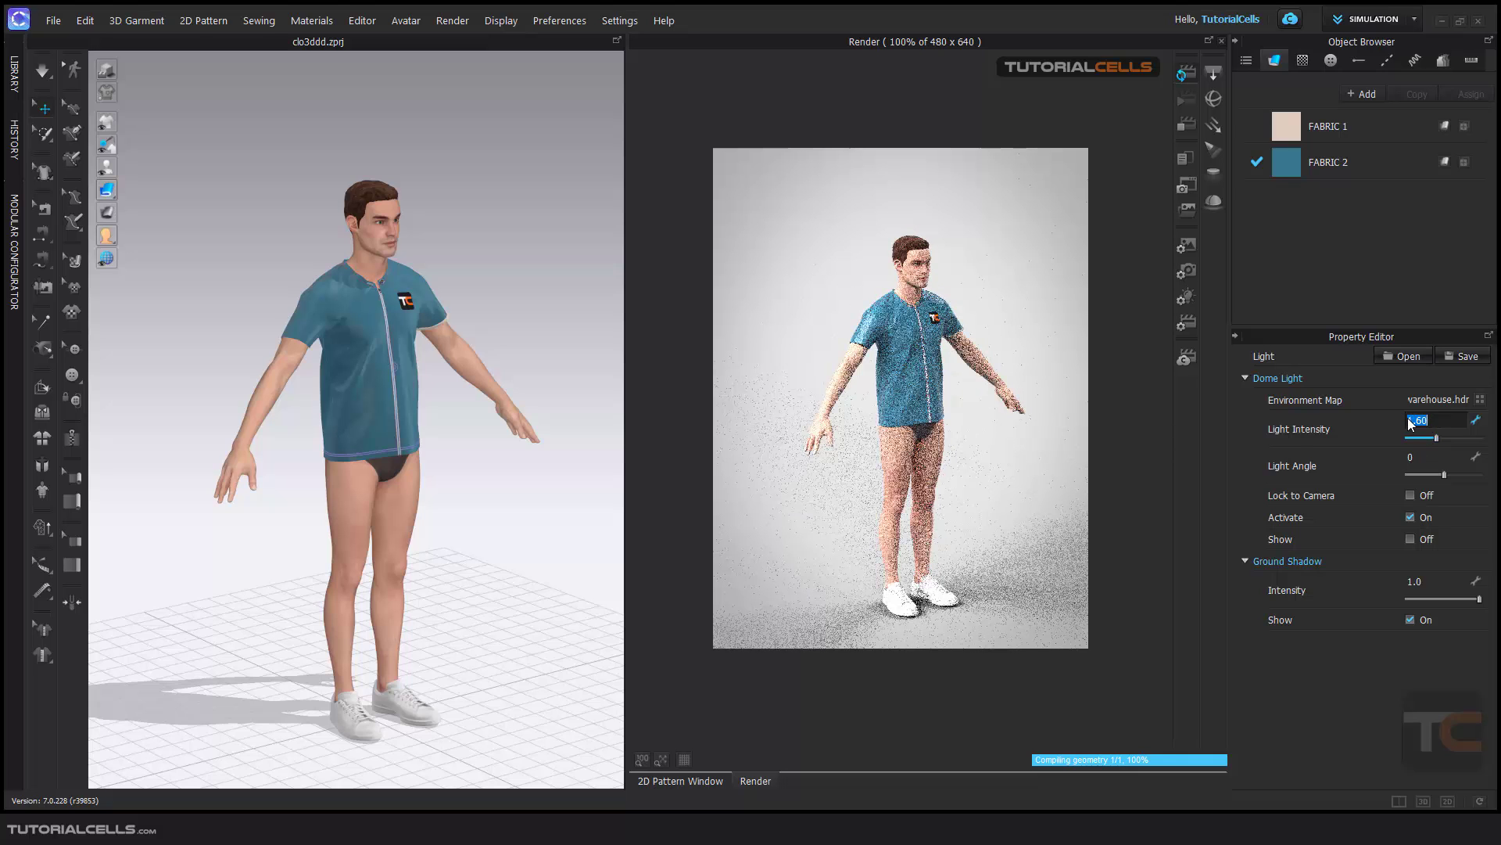
{"action": "type", "text": "1"}
{"action": "key", "text": "Return"}
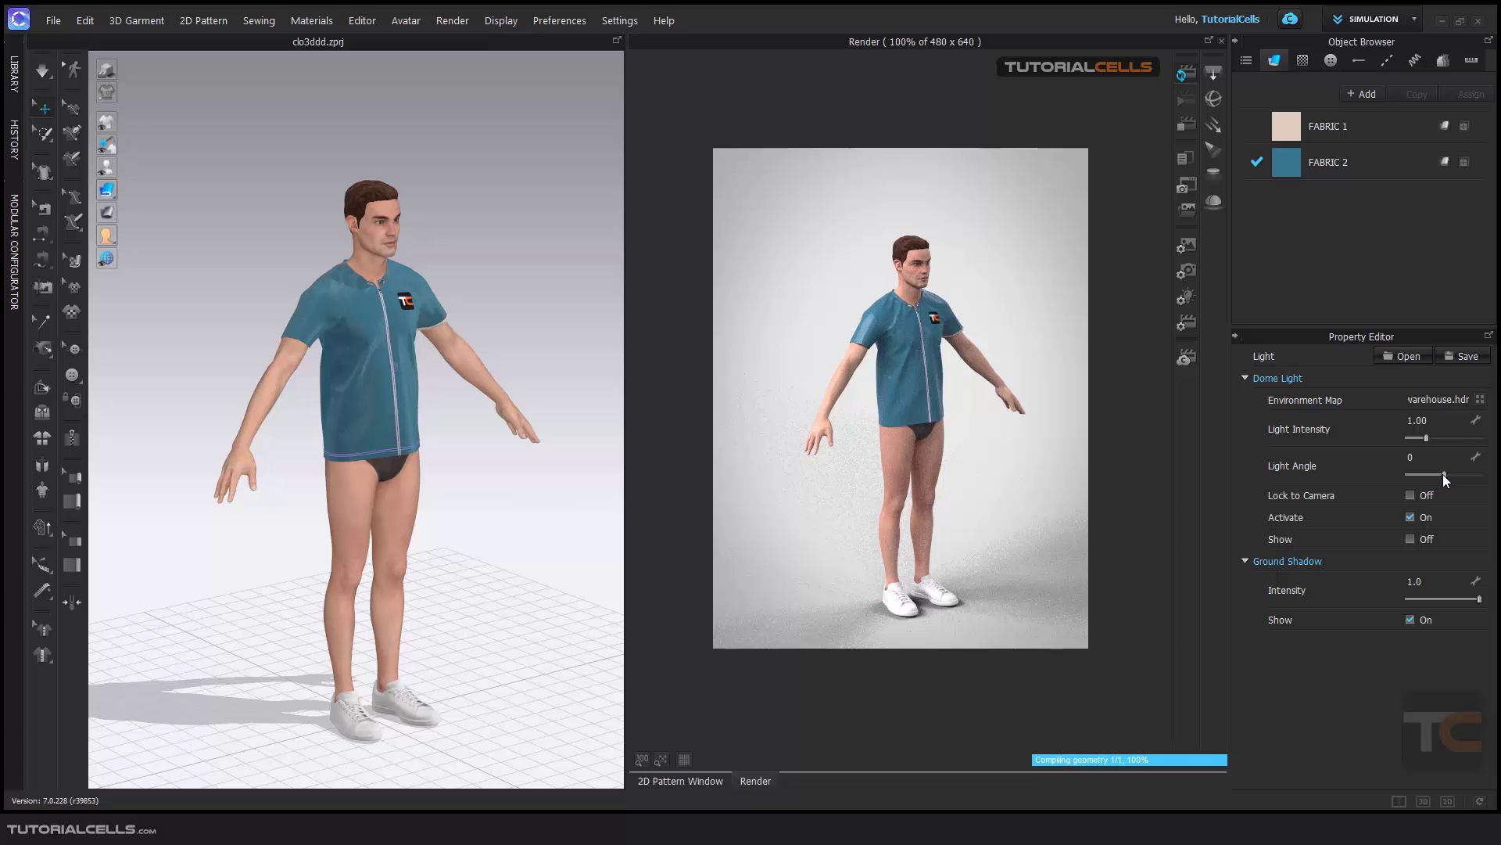
Set the dome light's angle to -30, previewing the rotation with the environment shown and the ground shadow temporarily off
{"action": "left_click_drag", "start_coordinate": [1449, 474], "coordinate": [1455, 474]}
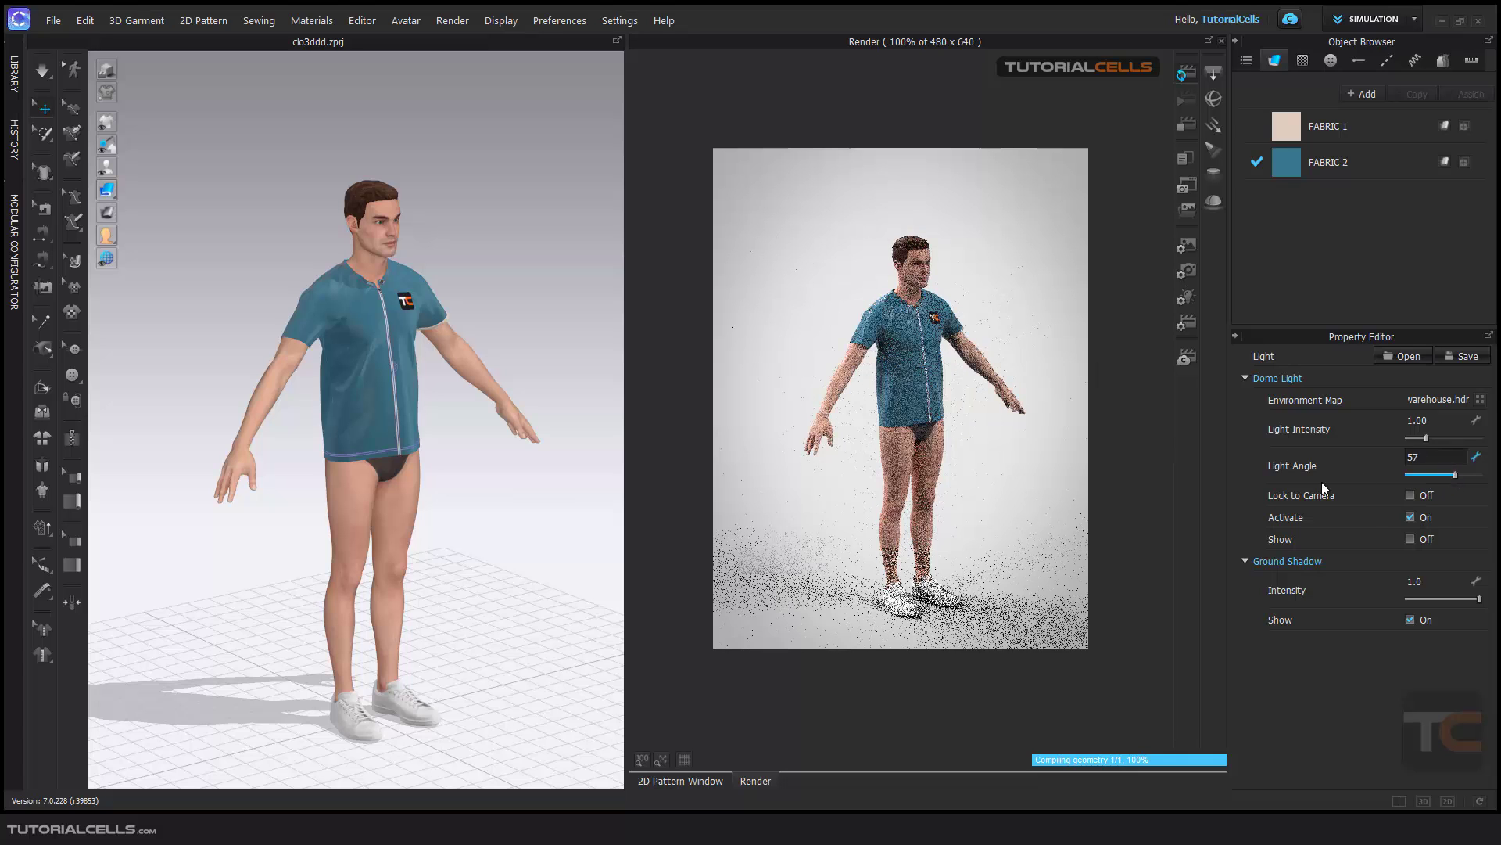
{"action": "left_click", "coordinate": [1412, 538]}
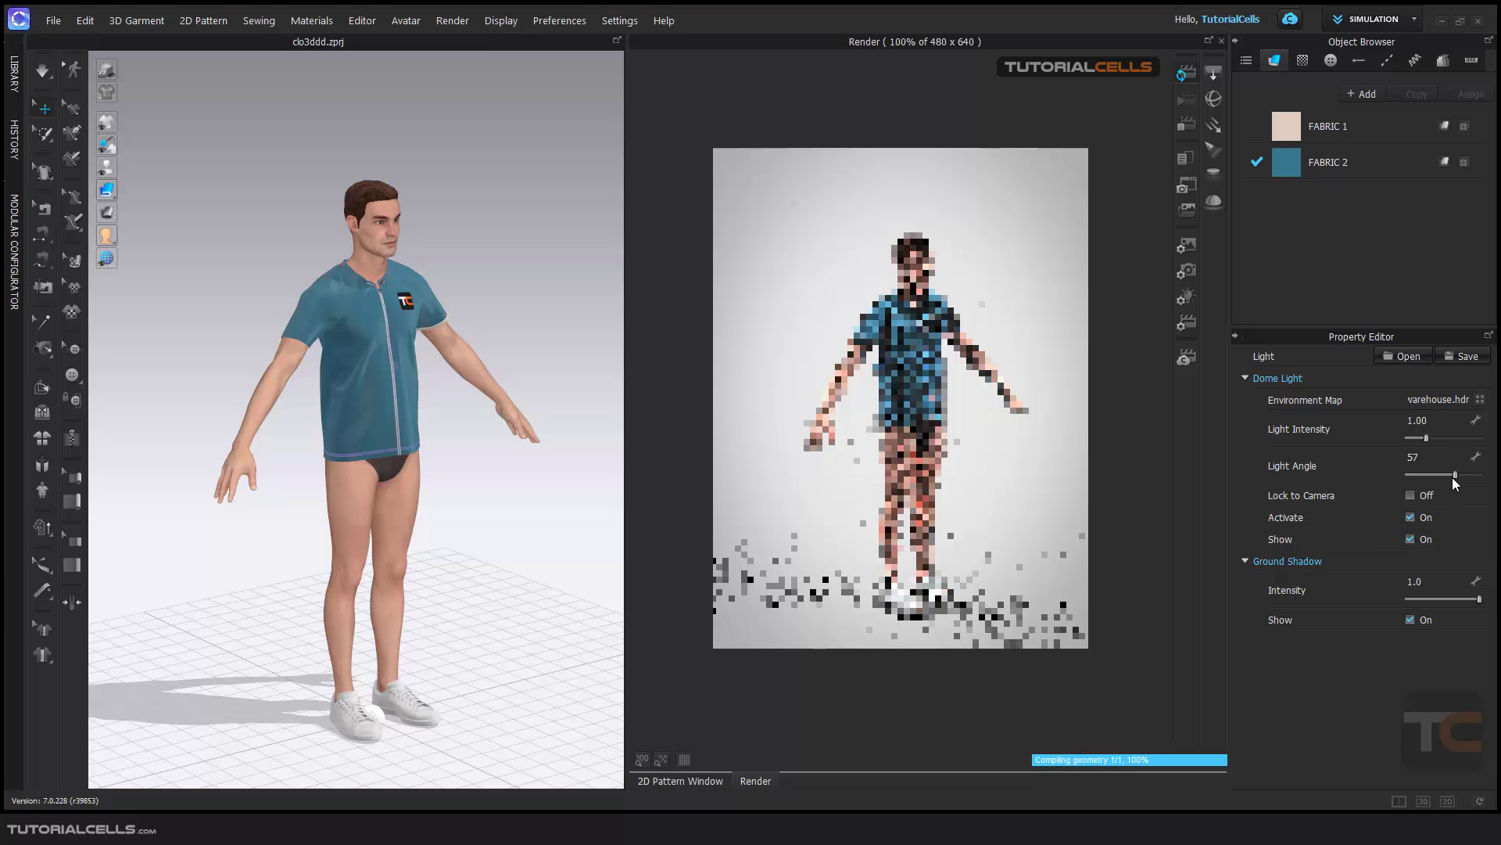
{"action": "left_click", "coordinate": [1411, 619]}
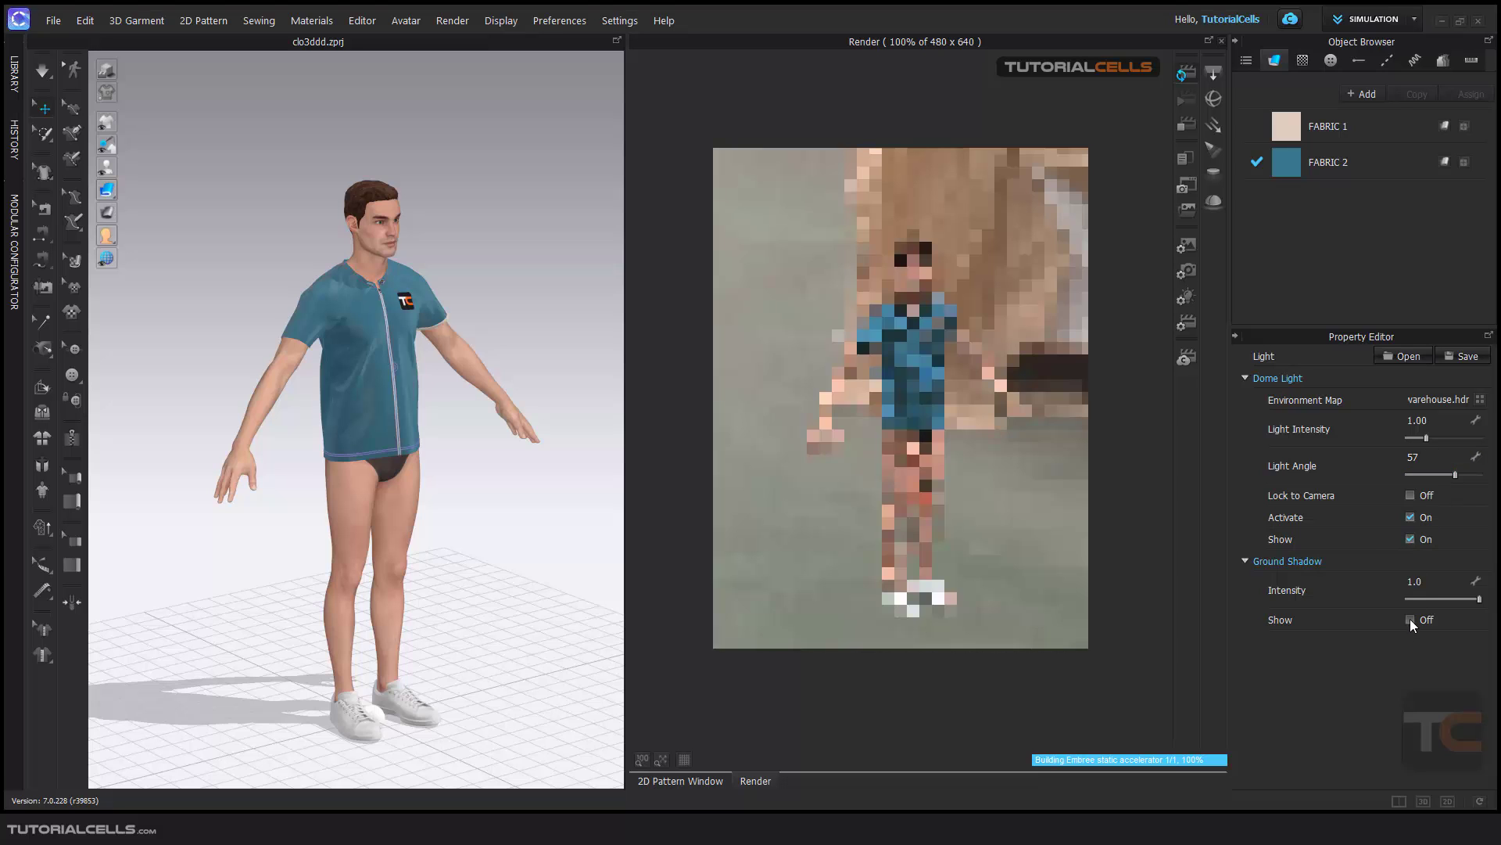
{"action": "left_click", "coordinate": [1436, 475]}
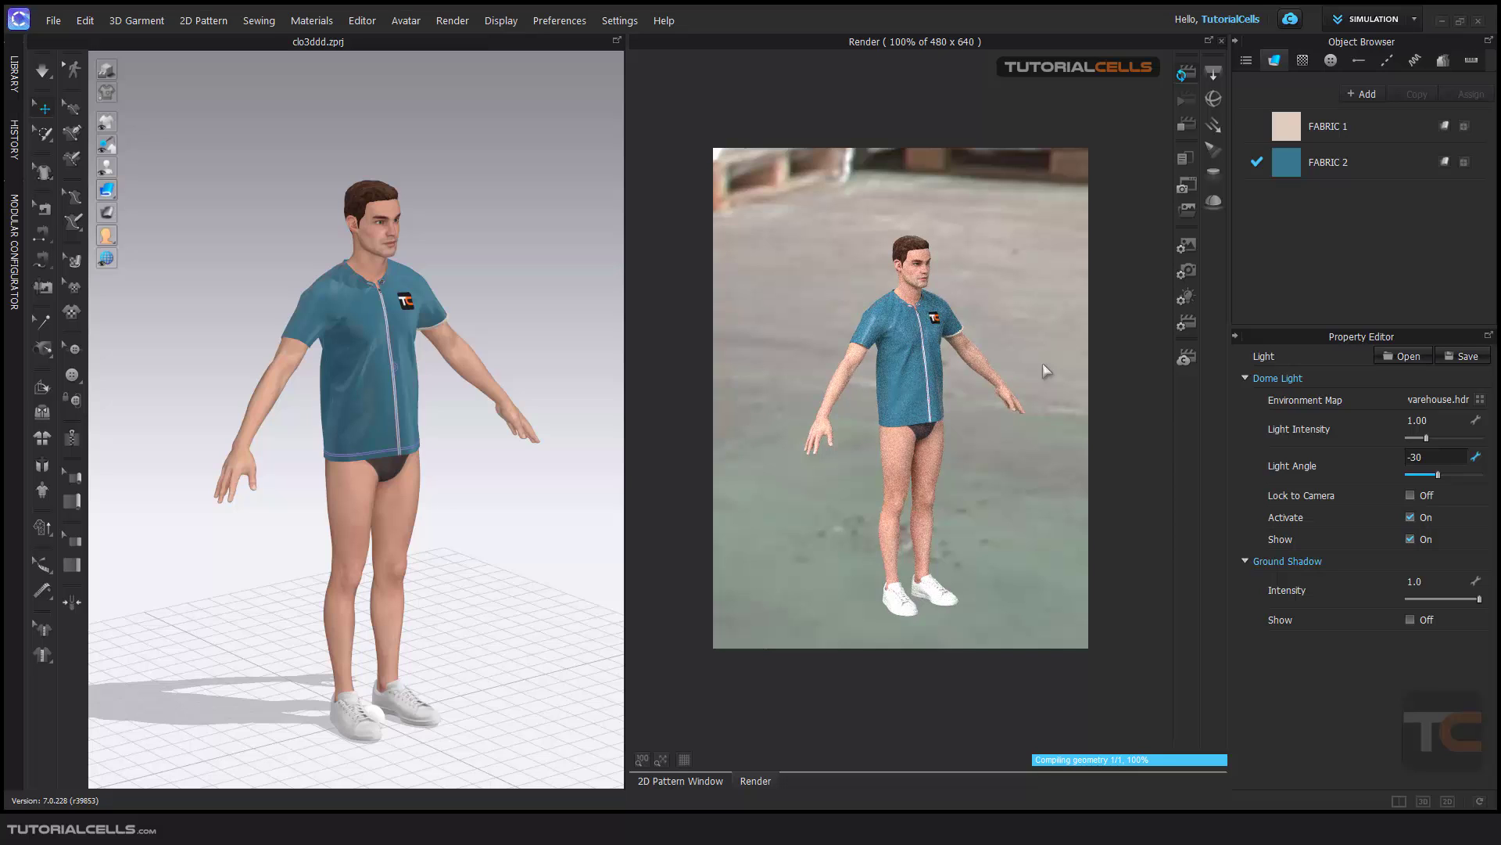
{"action": "left_click", "coordinate": [1410, 538]}
{"action": "left_click", "coordinate": [1410, 619]}
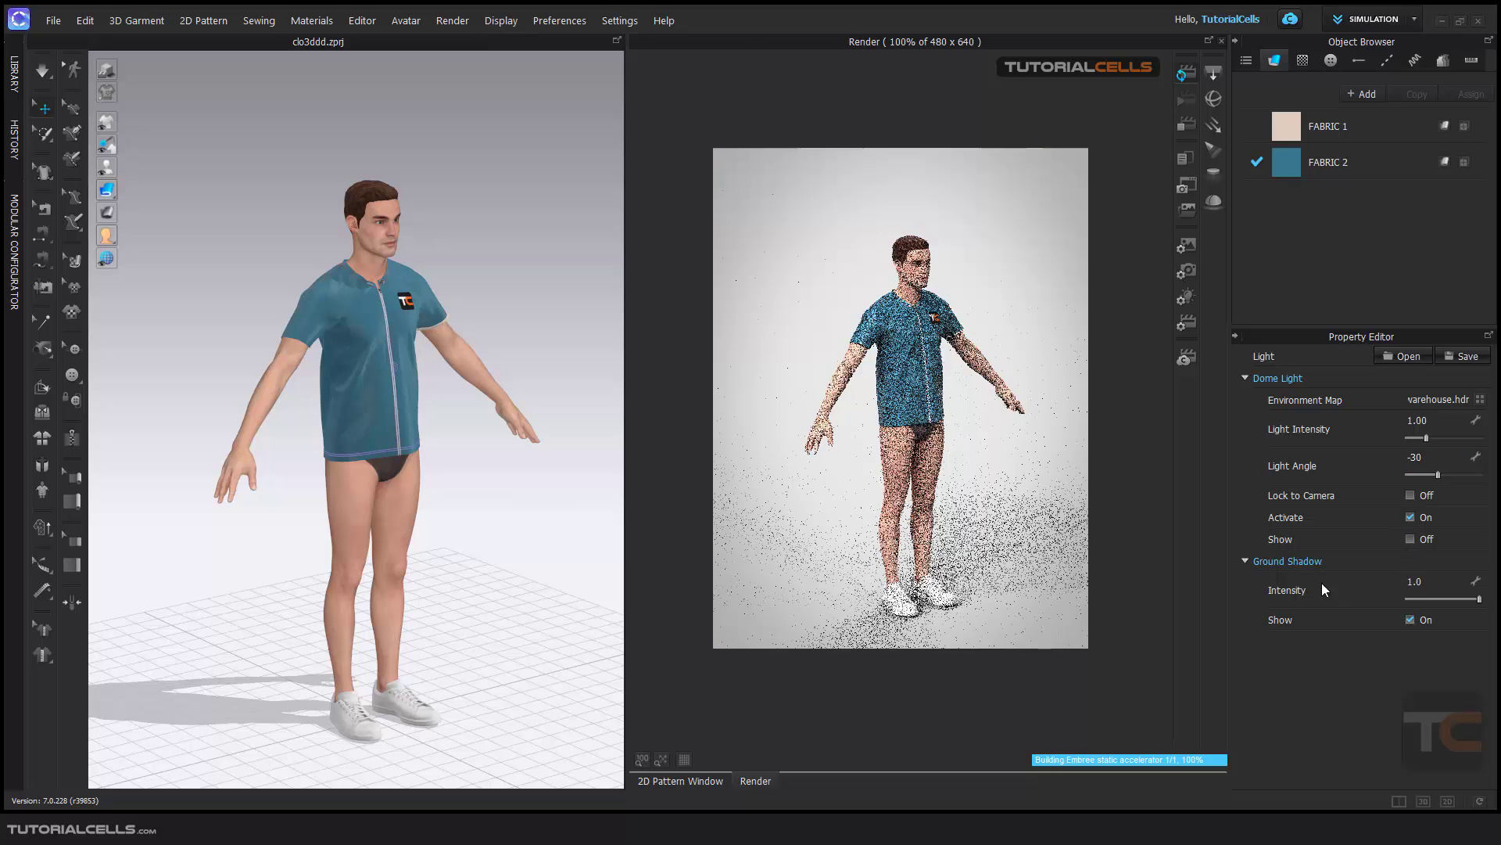
Deactivate the dome light and compare the render with the ground shadow off and on, leaving it on
{"action": "left_click", "coordinate": [1411, 517]}
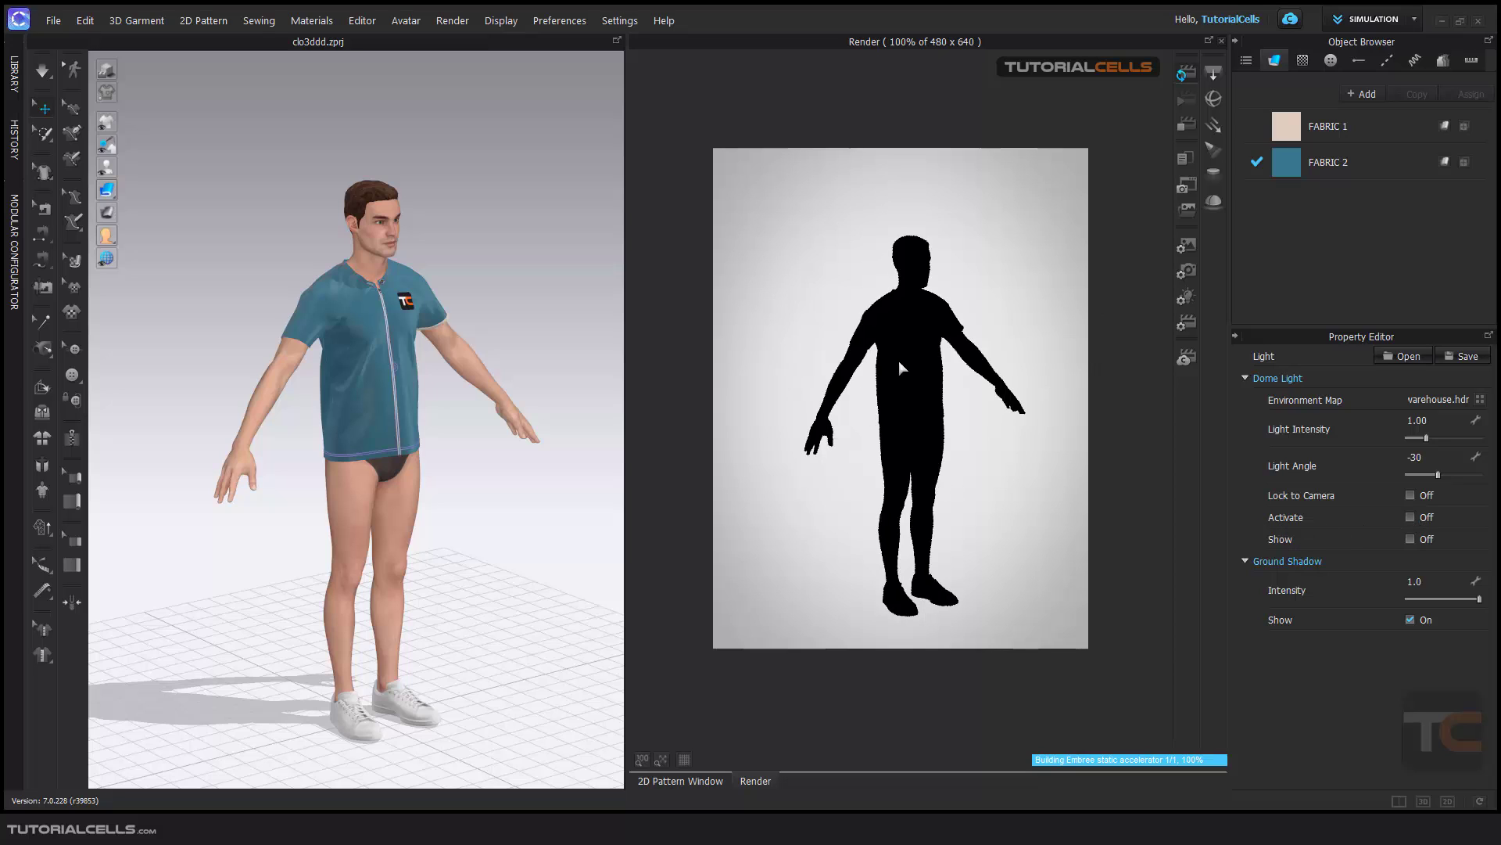
{"action": "right_click_drag", "start_coordinate": [944, 459], "coordinate": [929, 434]}
{"action": "middle_click_drag", "start_coordinate": [929, 434], "coordinate": [927, 432]}
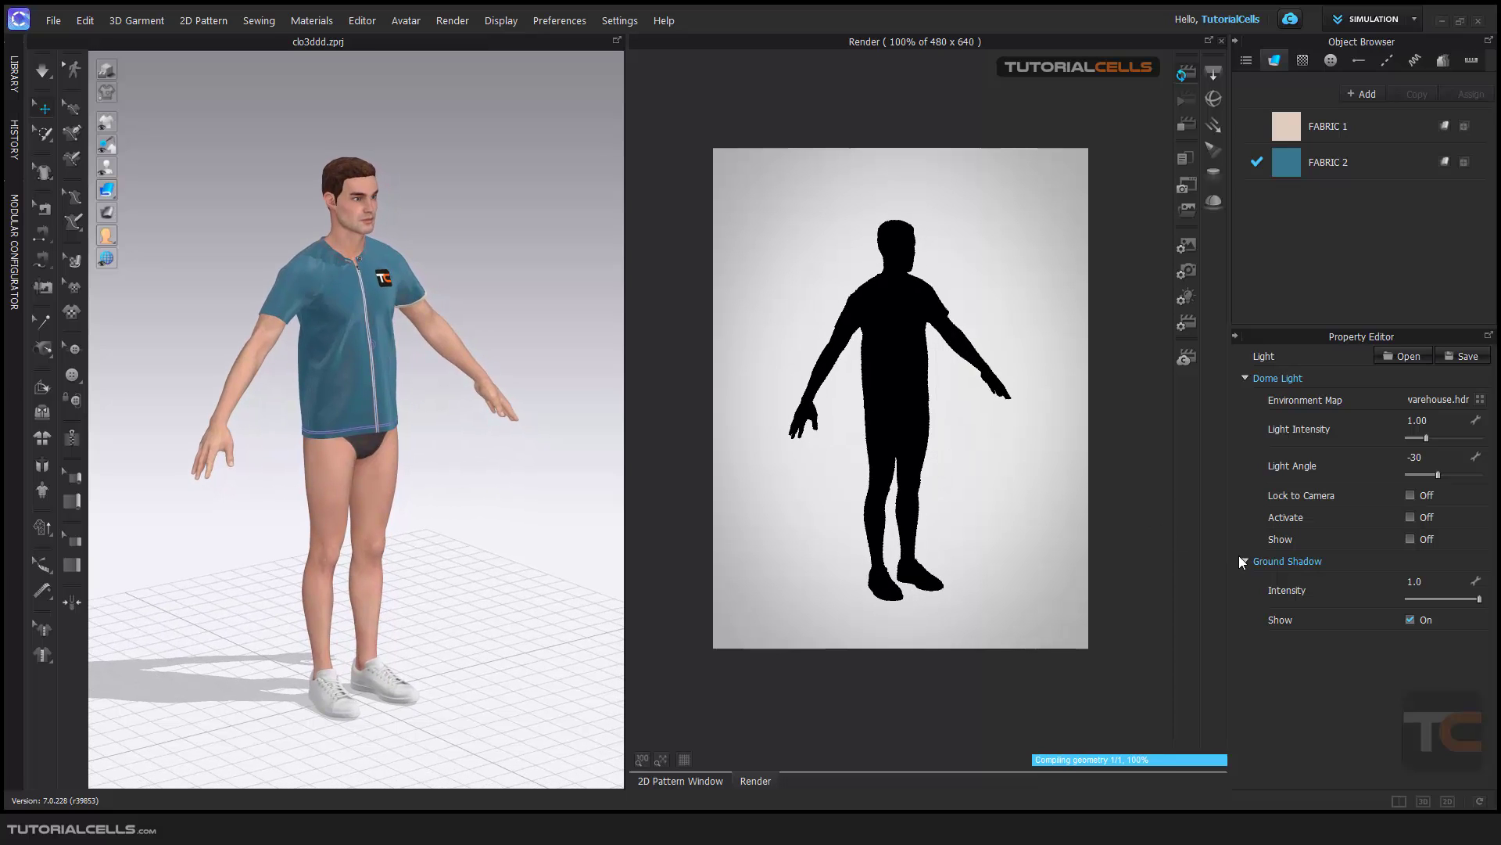
{"action": "left_click", "coordinate": [1409, 622]}
{"action": "left_click", "coordinate": [1411, 621]}
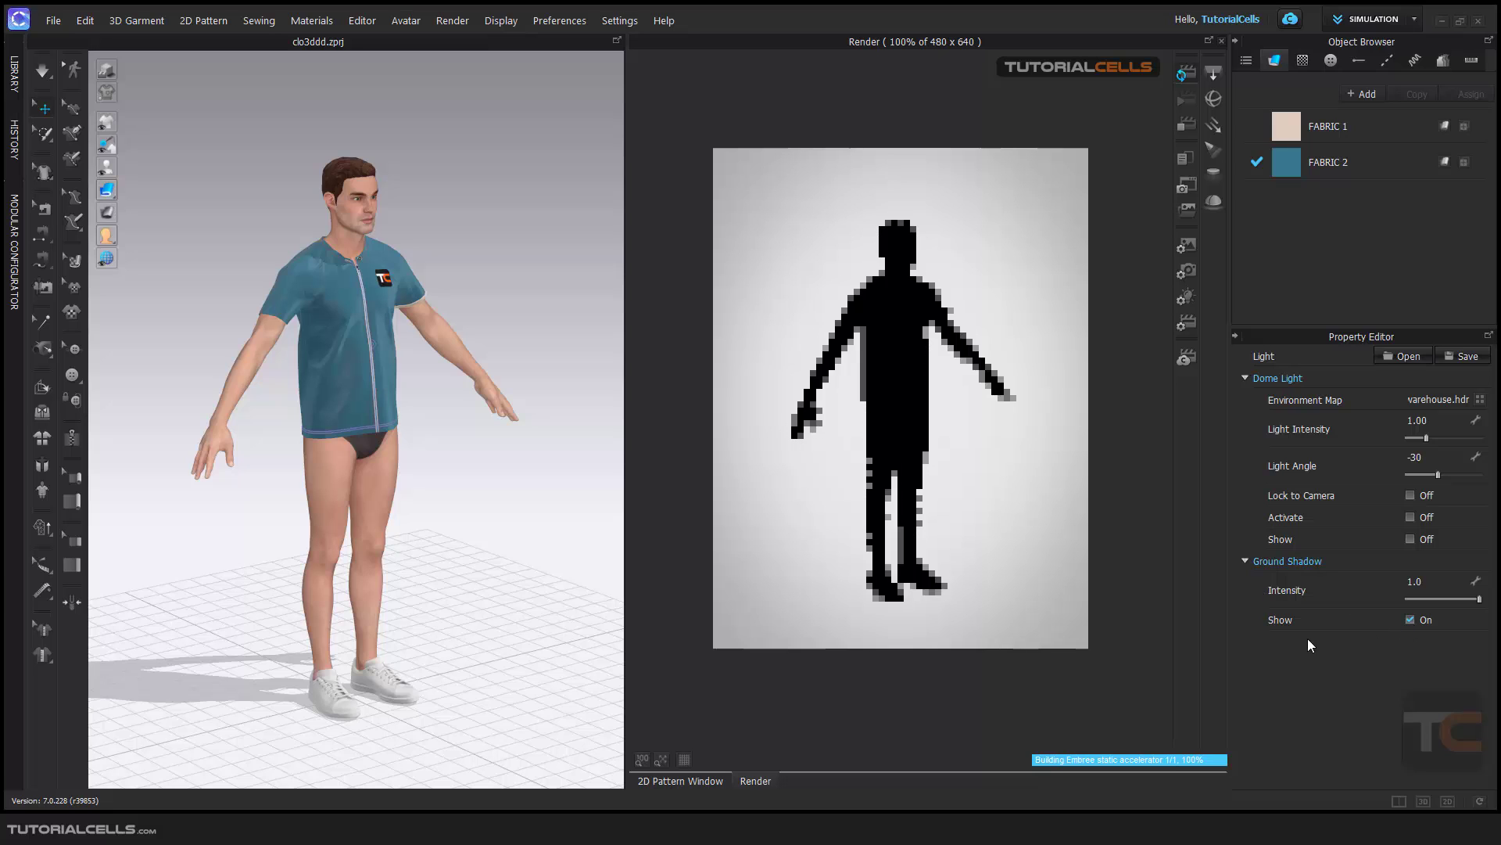
Turn on background transparency in the render's image properties
{"action": "left_click", "coordinate": [1185, 249]}
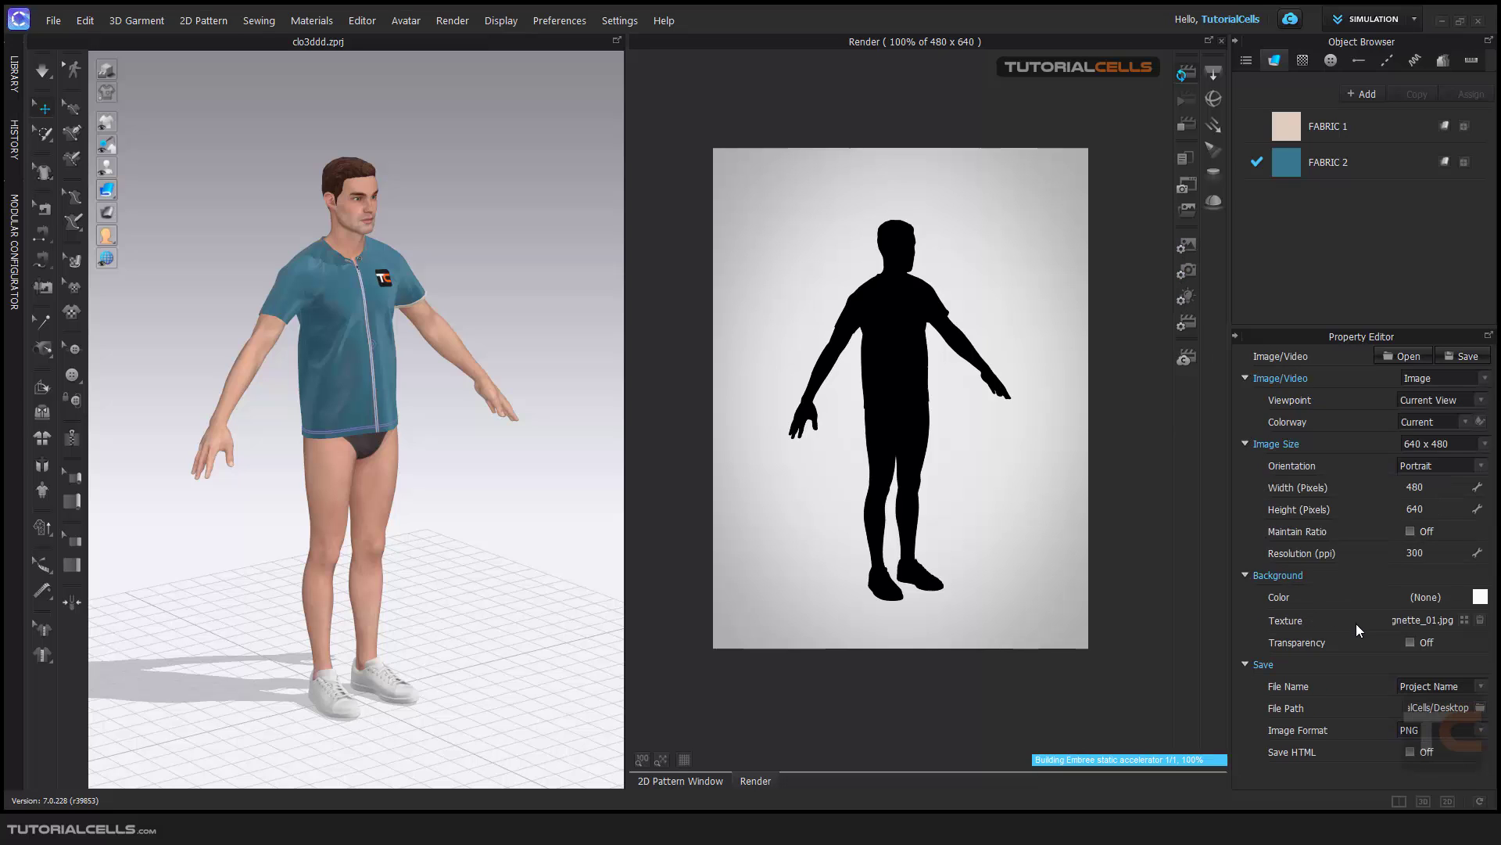
{"action": "left_click", "coordinate": [1411, 643]}
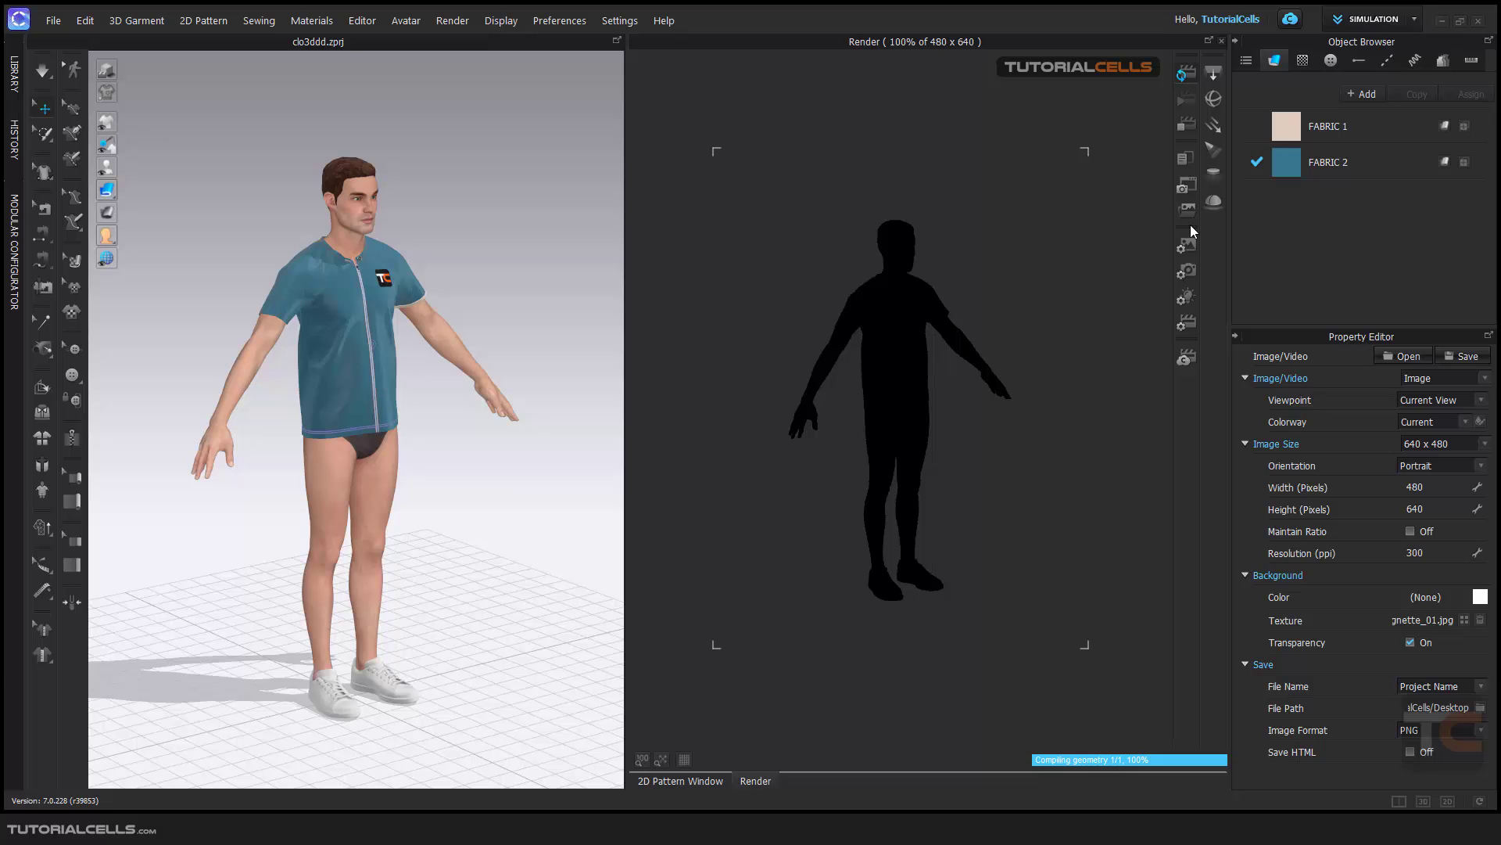
Reopen the light properties and try to add another dome light to the scene
{"action": "left_click", "coordinate": [1192, 298]}
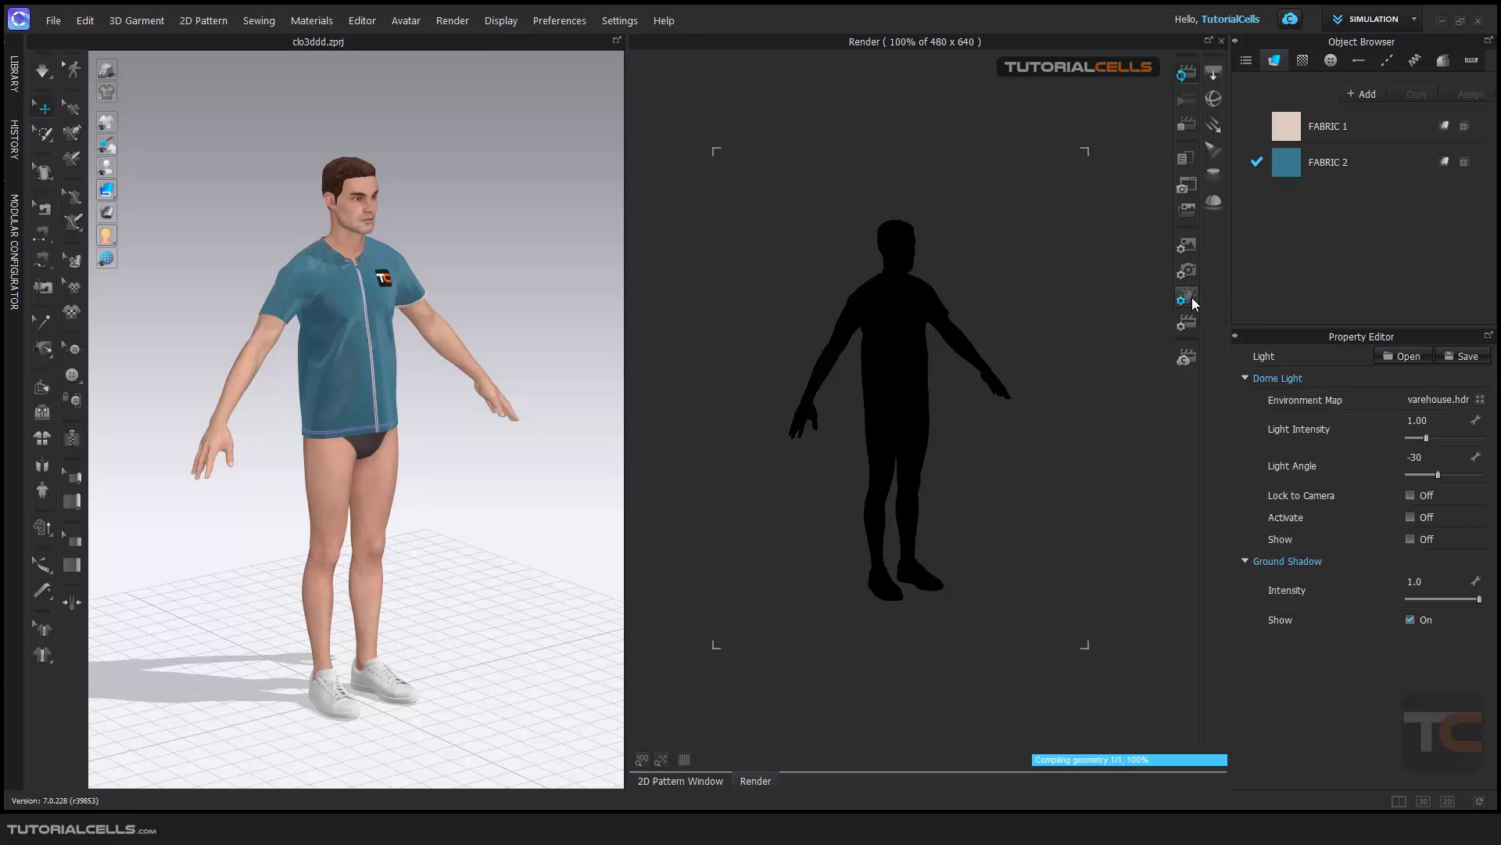
{"action": "left_click", "coordinate": [1212, 203]}
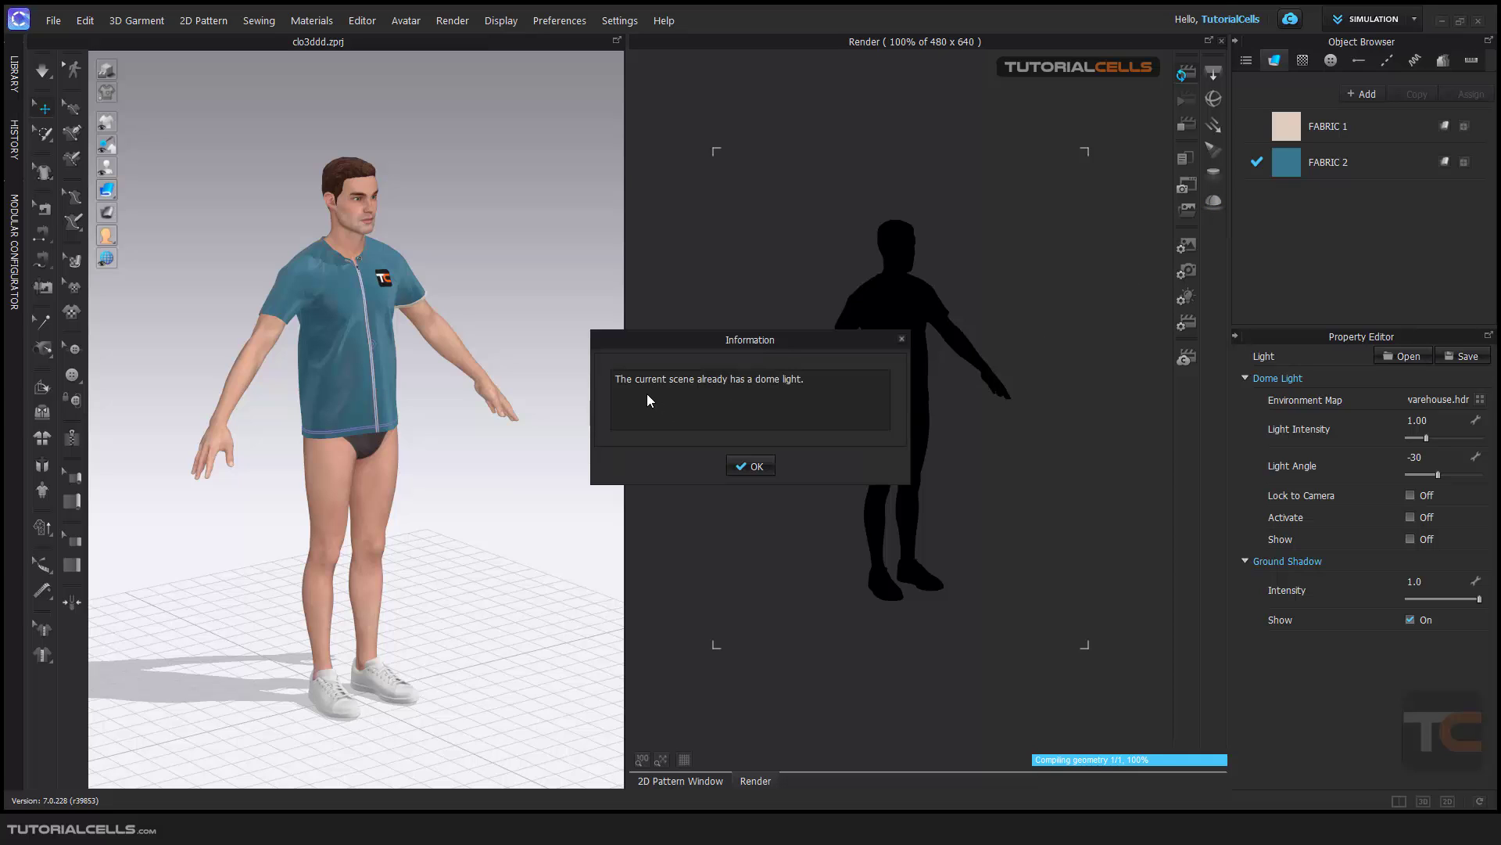
{"action": "left_click", "coordinate": [751, 466]}
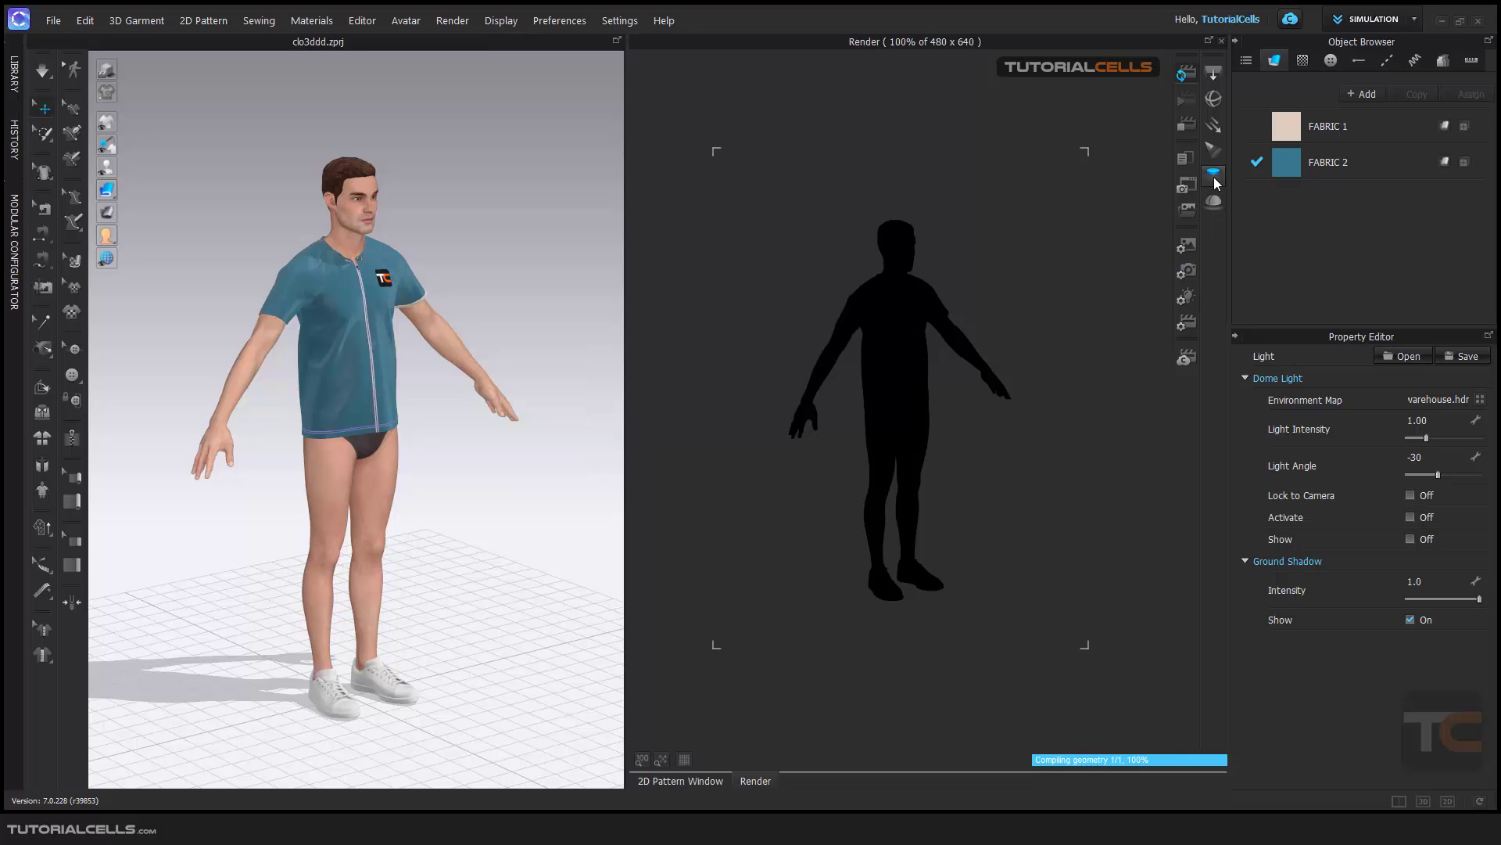
Add a rectangle light and raise it from the floor to above the avatar's head
{"action": "left_click", "coordinate": [1214, 73]}
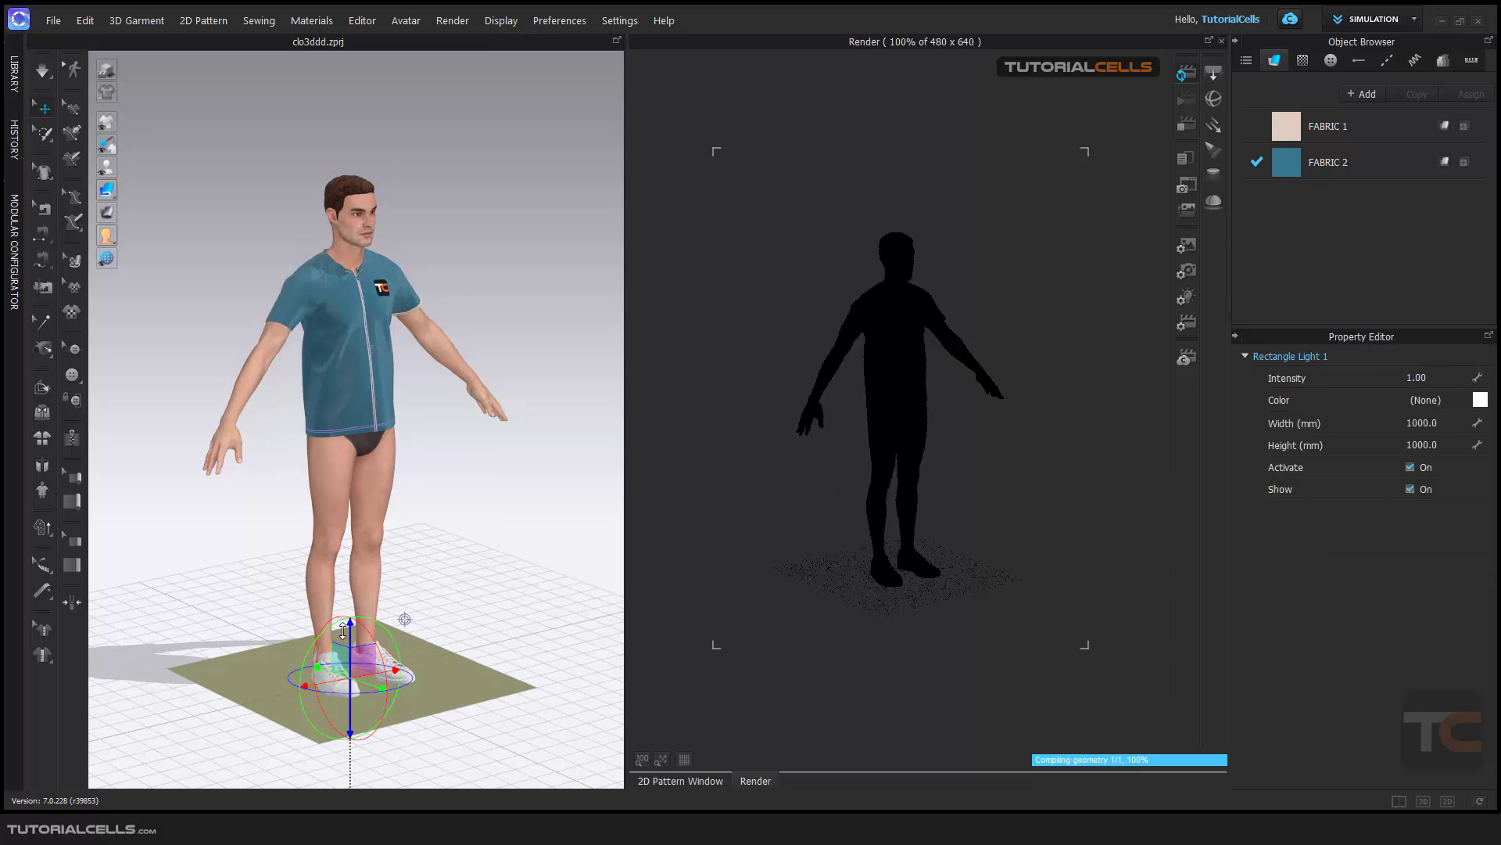
{"action": "scroll", "coordinate": [350, 659], "scroll_direction": "down", "scroll_amount": 4}
{"action": "right_click_drag", "start_coordinate": [326, 617], "coordinate": [345, 615]}
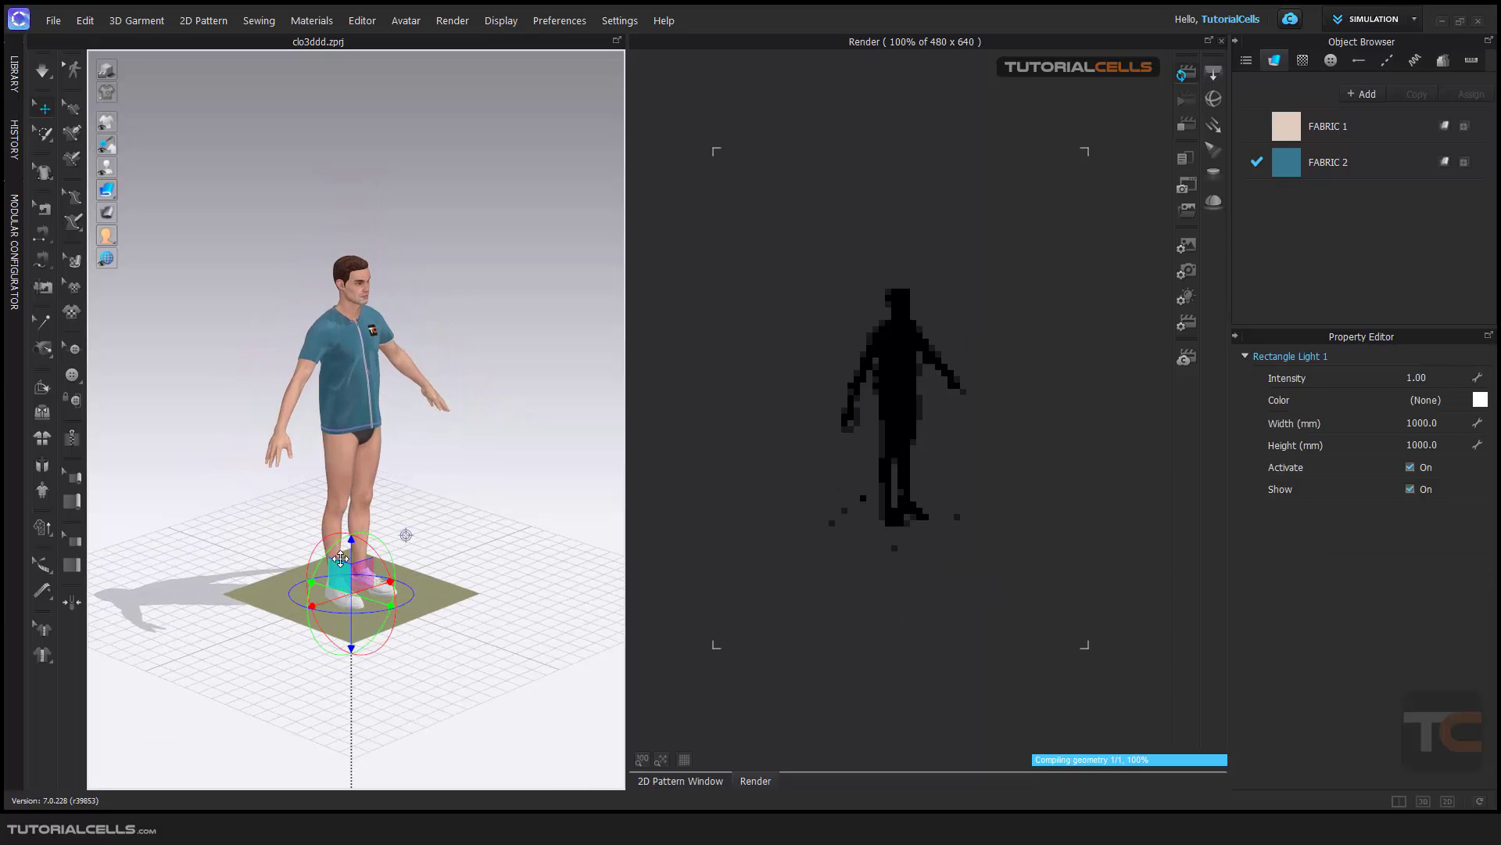
{"action": "left_click_drag", "start_coordinate": [352, 542], "coordinate": [352, 169]}
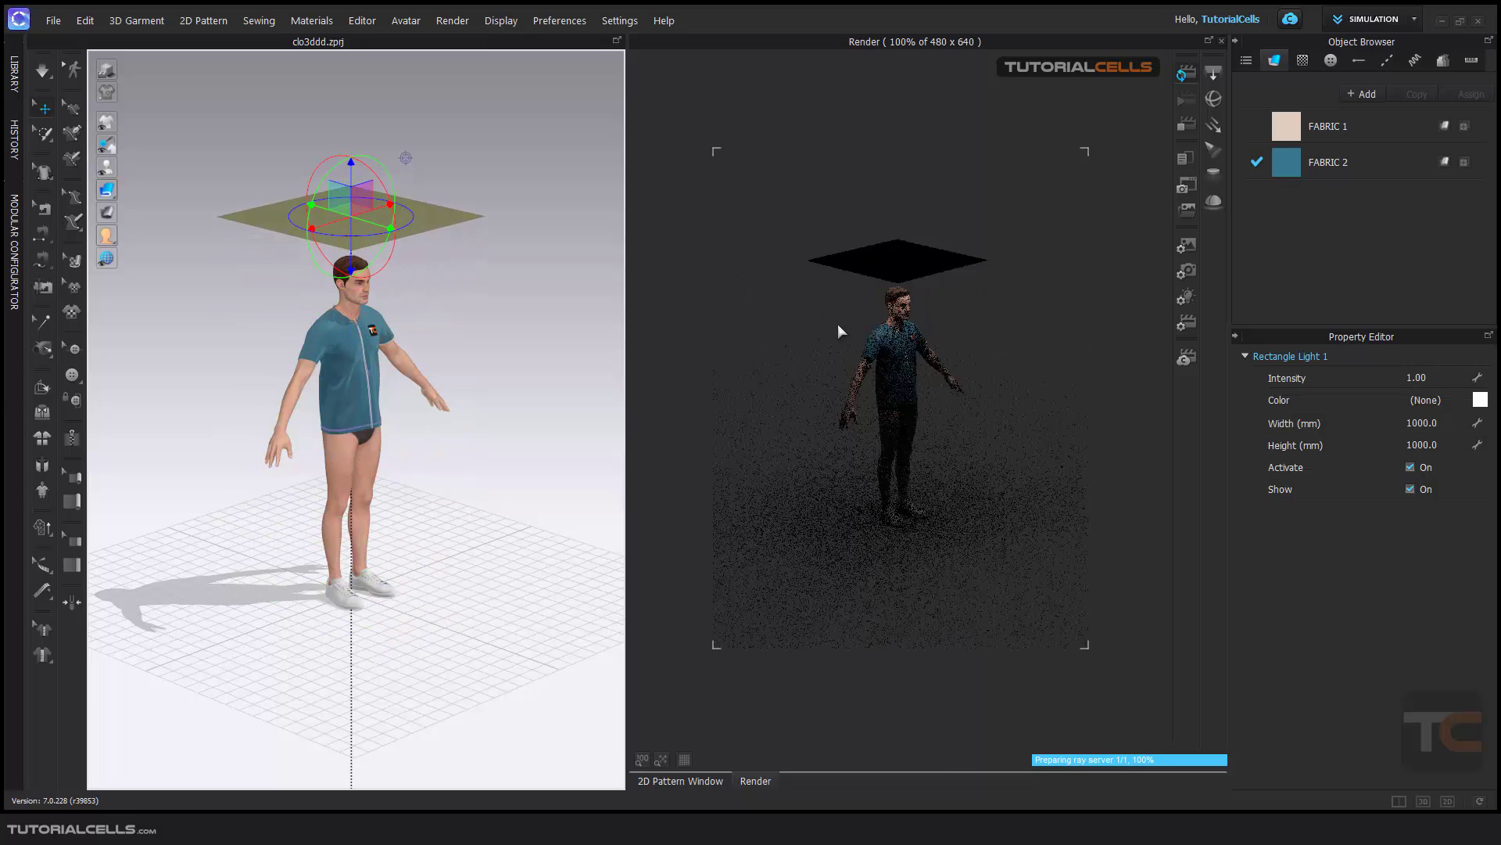
Shift and tilt the rectangle light so it shines down on the avatar from the front, and check the render
{"action": "scroll", "coordinate": [899, 327], "scroll_direction": "up", "scroll_amount": 3}
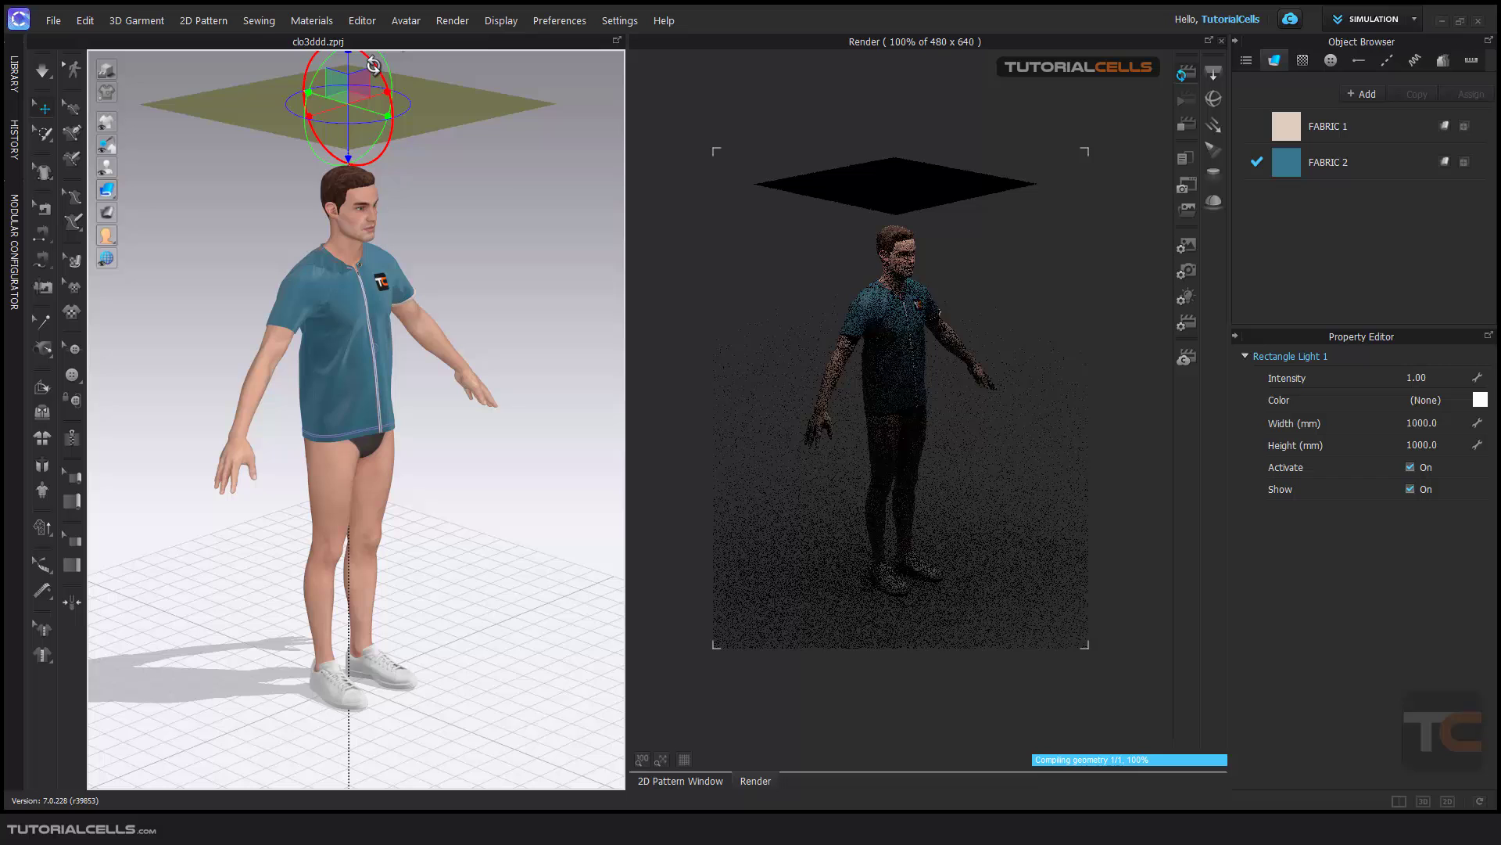
{"action": "left_click_drag", "start_coordinate": [373, 66], "coordinate": [443, 154]}
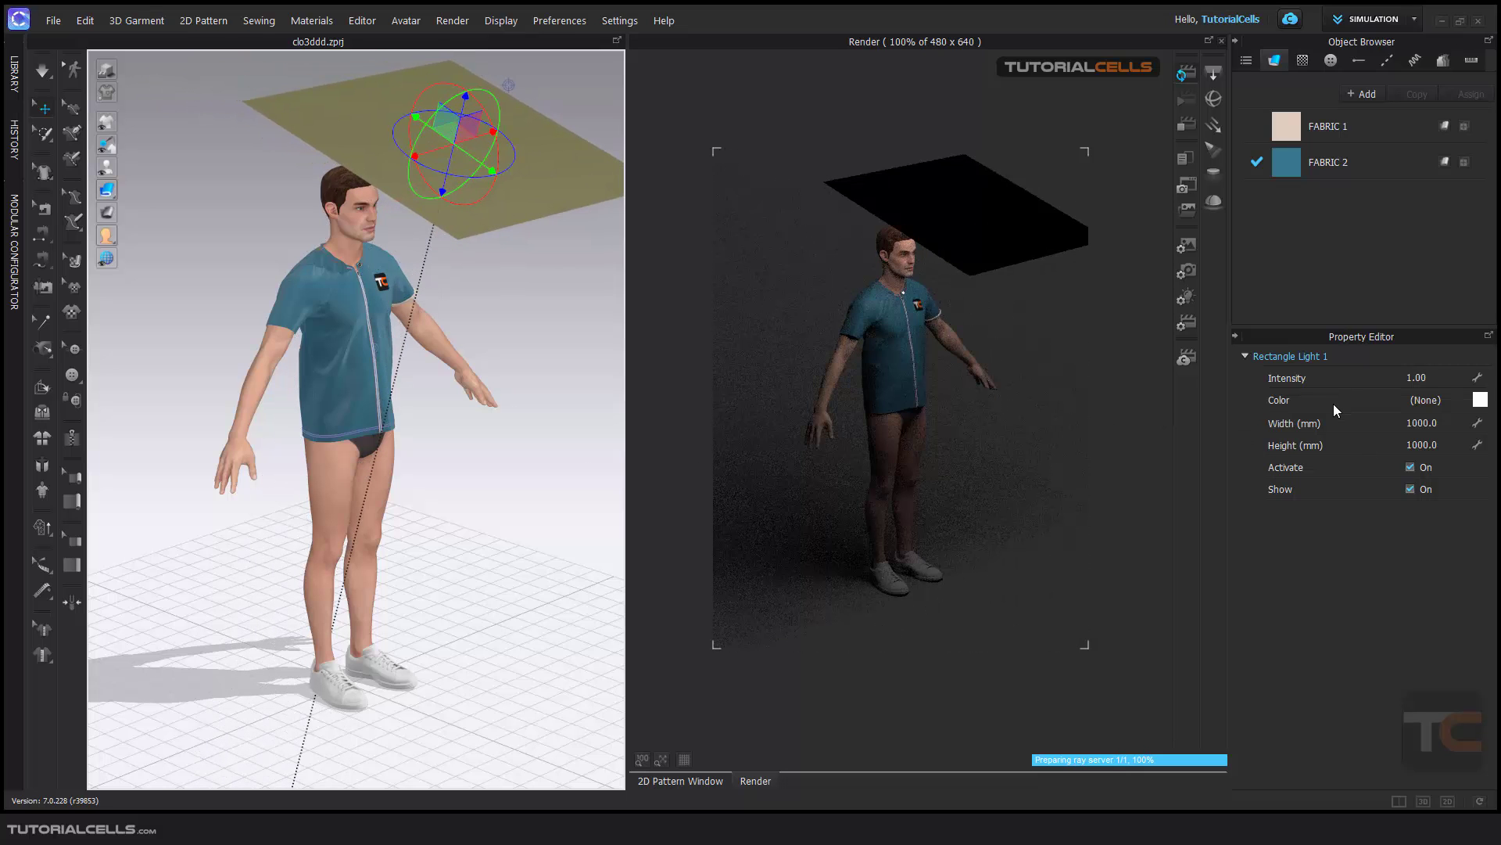
{"action": "scroll", "coordinate": [916, 343], "scroll_direction": "up", "scroll_amount": 2}
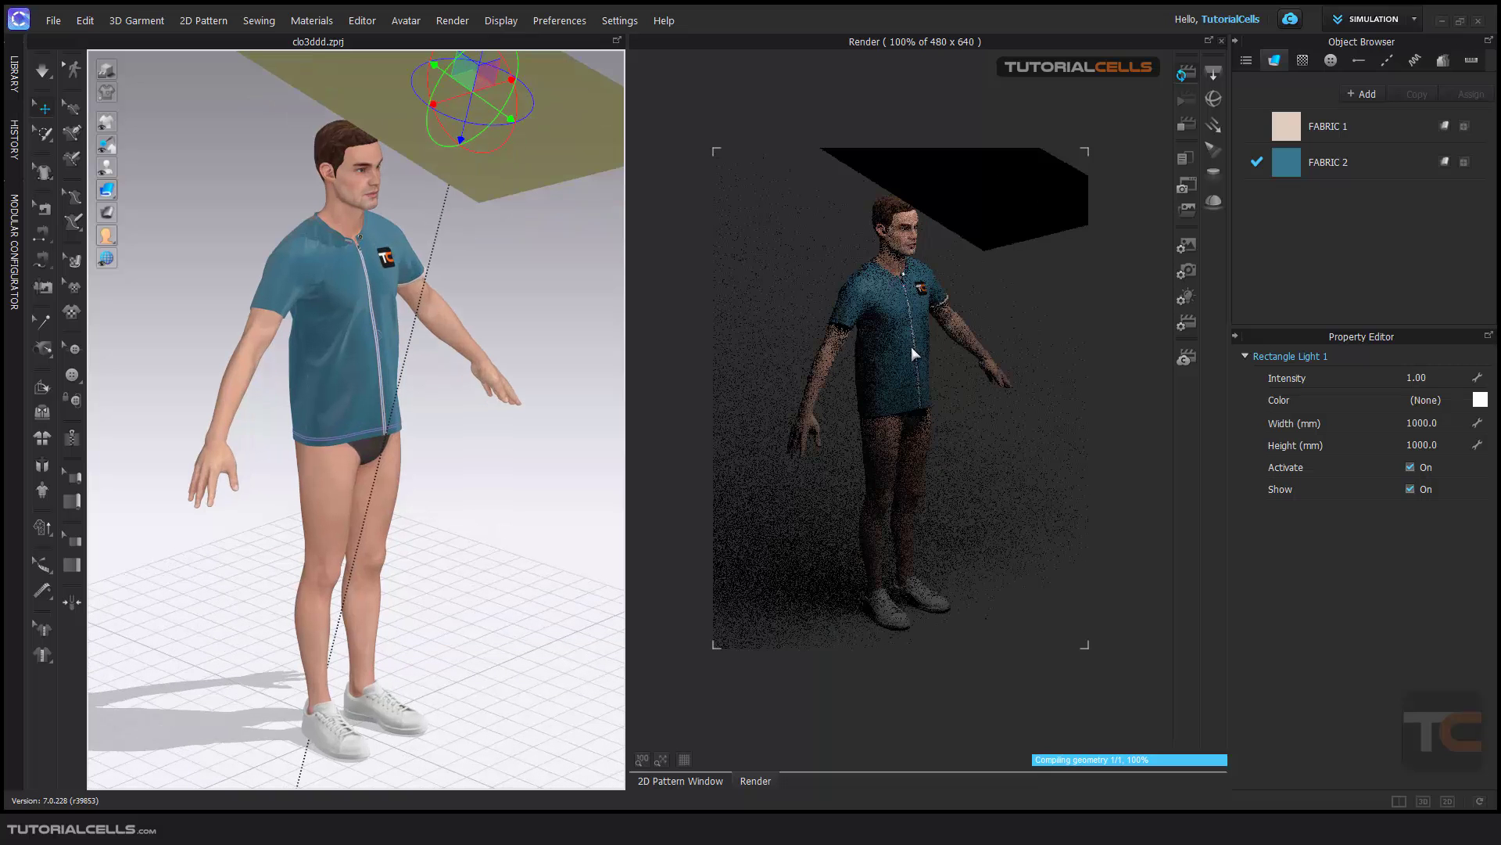
{"action": "middle_click_drag", "start_coordinate": [912, 345], "coordinate": [925, 358]}
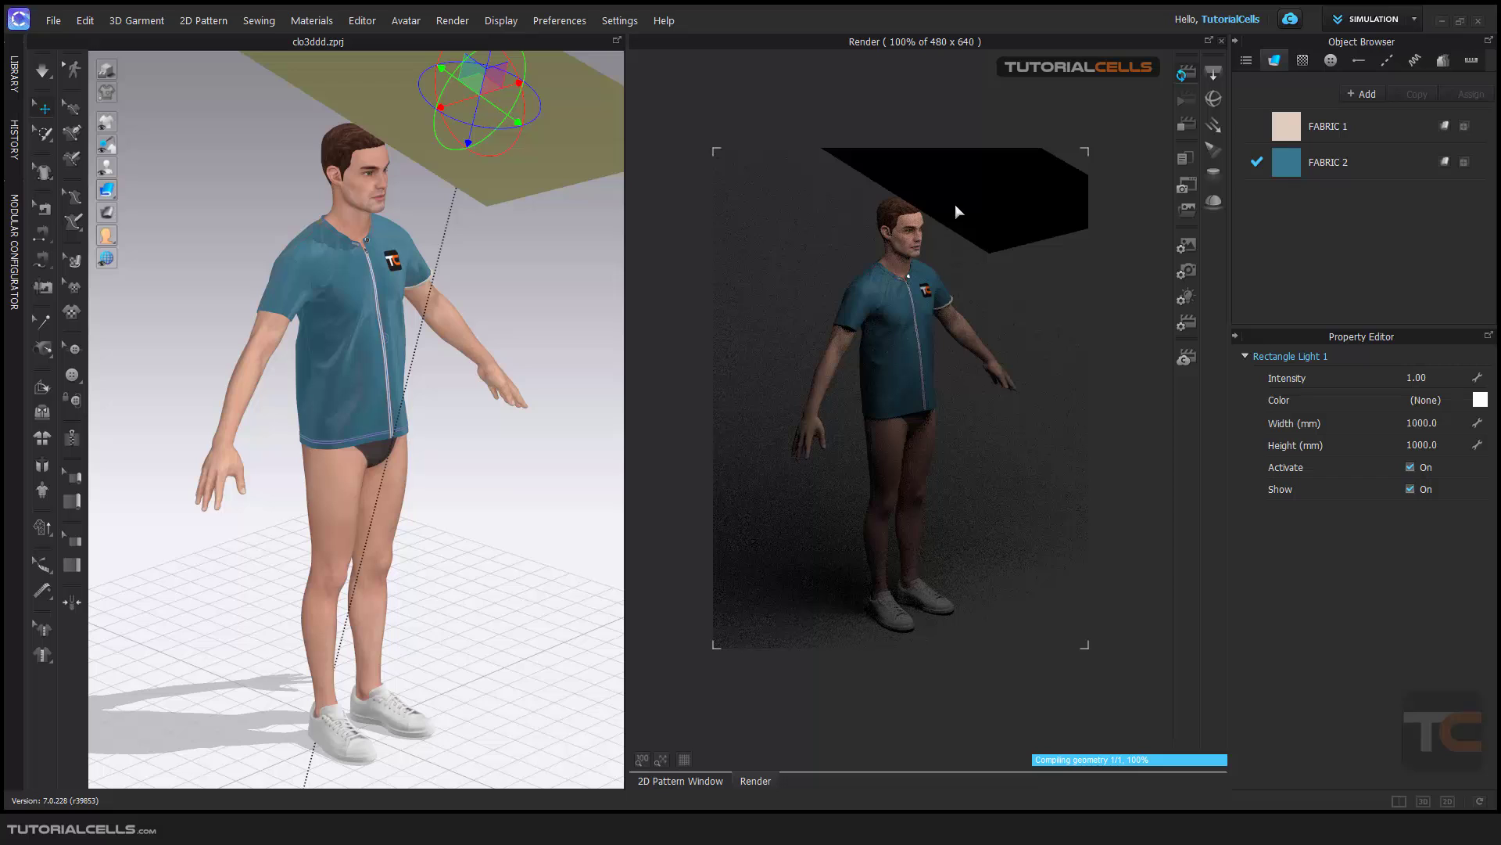
Toggle the rectangle light's Show option off and on, and move the light slightly farther up from the avatar
{"action": "left_click", "coordinate": [1409, 489]}
{"action": "left_click", "coordinate": [1410, 490]}
{"action": "left_click_drag", "start_coordinate": [485, 72], "coordinate": [491, 45]}
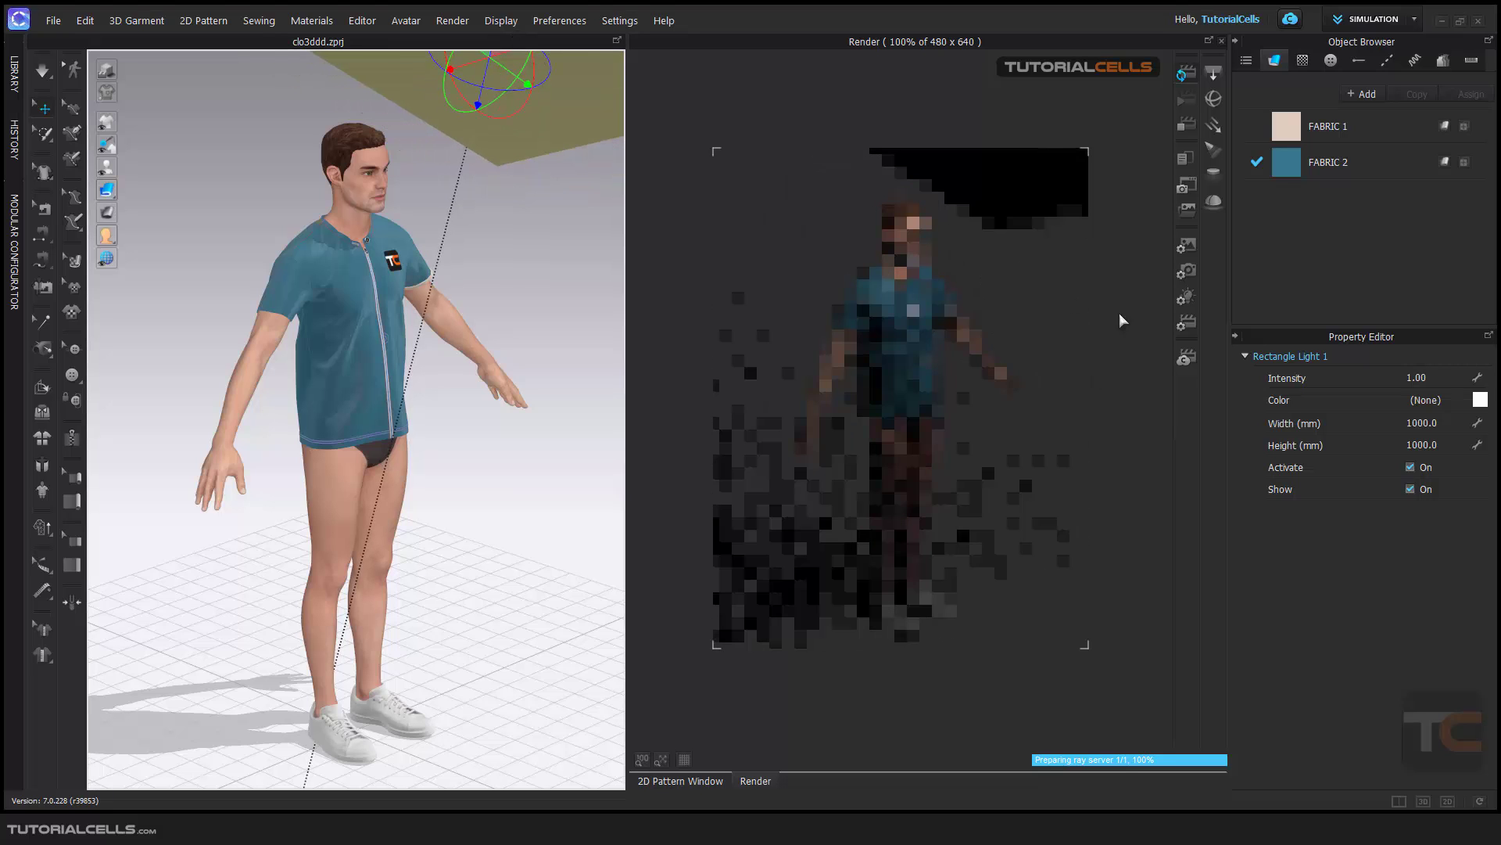
Set the rectangle light's intensity to 2 and keep it activated
{"action": "double_click", "coordinate": [1403, 377]}
{"action": "type", "text": "2"}
{"action": "key", "text": "Return"}
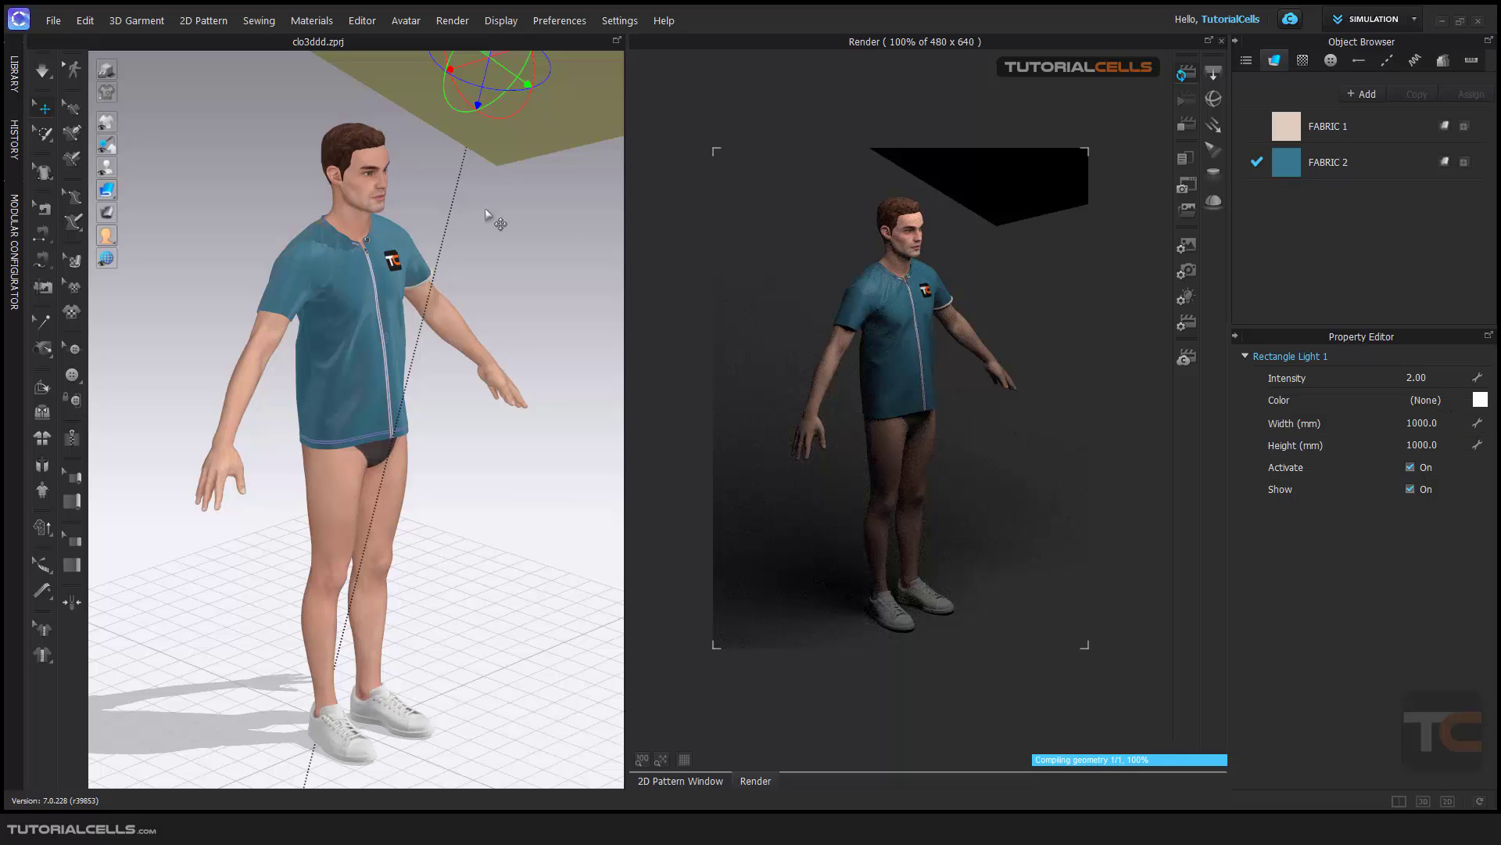
{"action": "left_click", "coordinate": [1409, 467]}
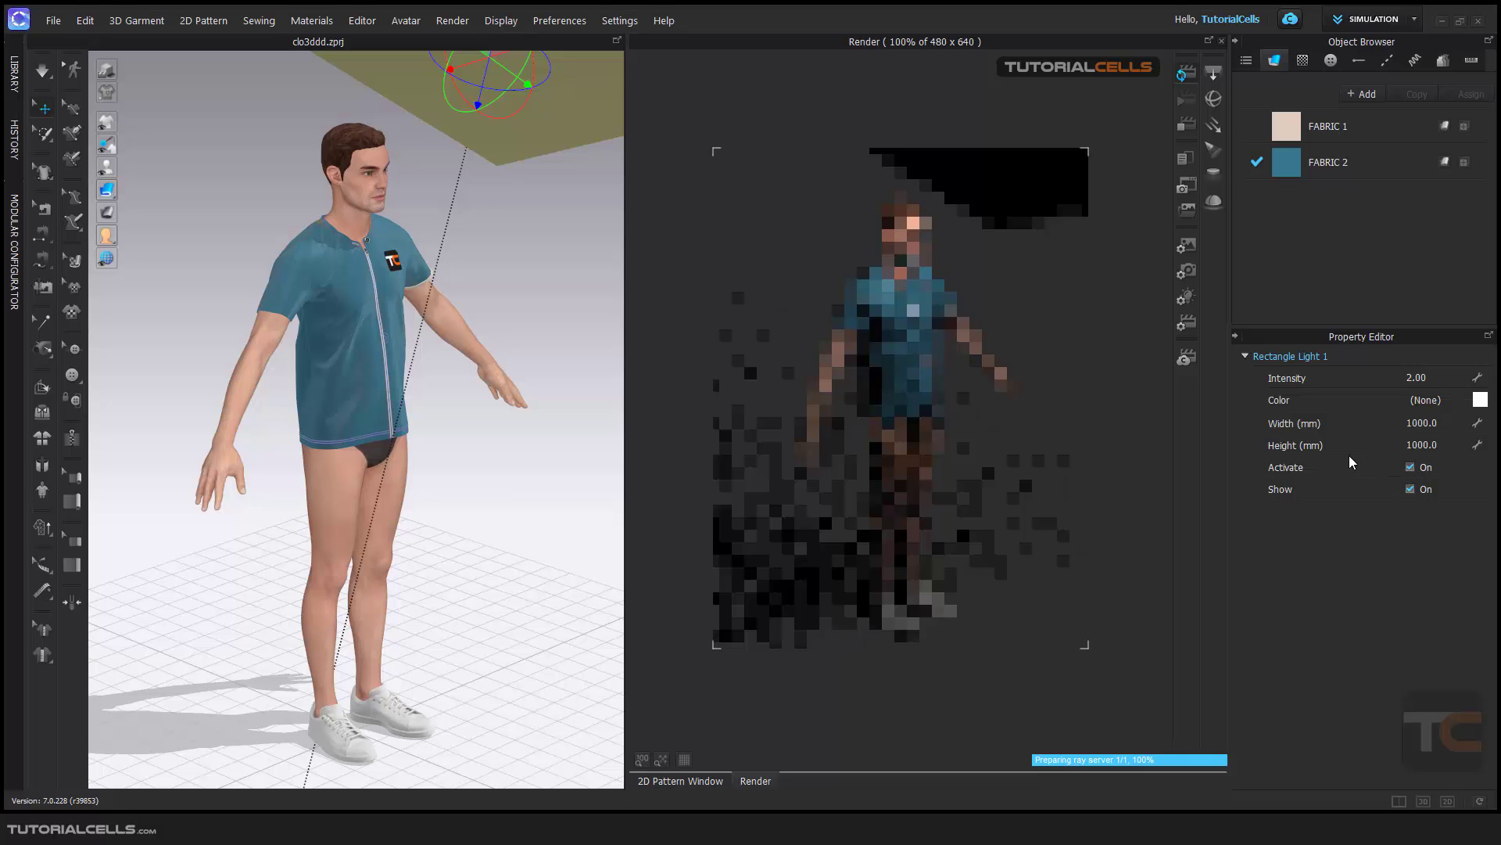
Review the scene's light groups in the light properties and deactivate the rectangle light
{"action": "left_click", "coordinate": [1185, 299]}
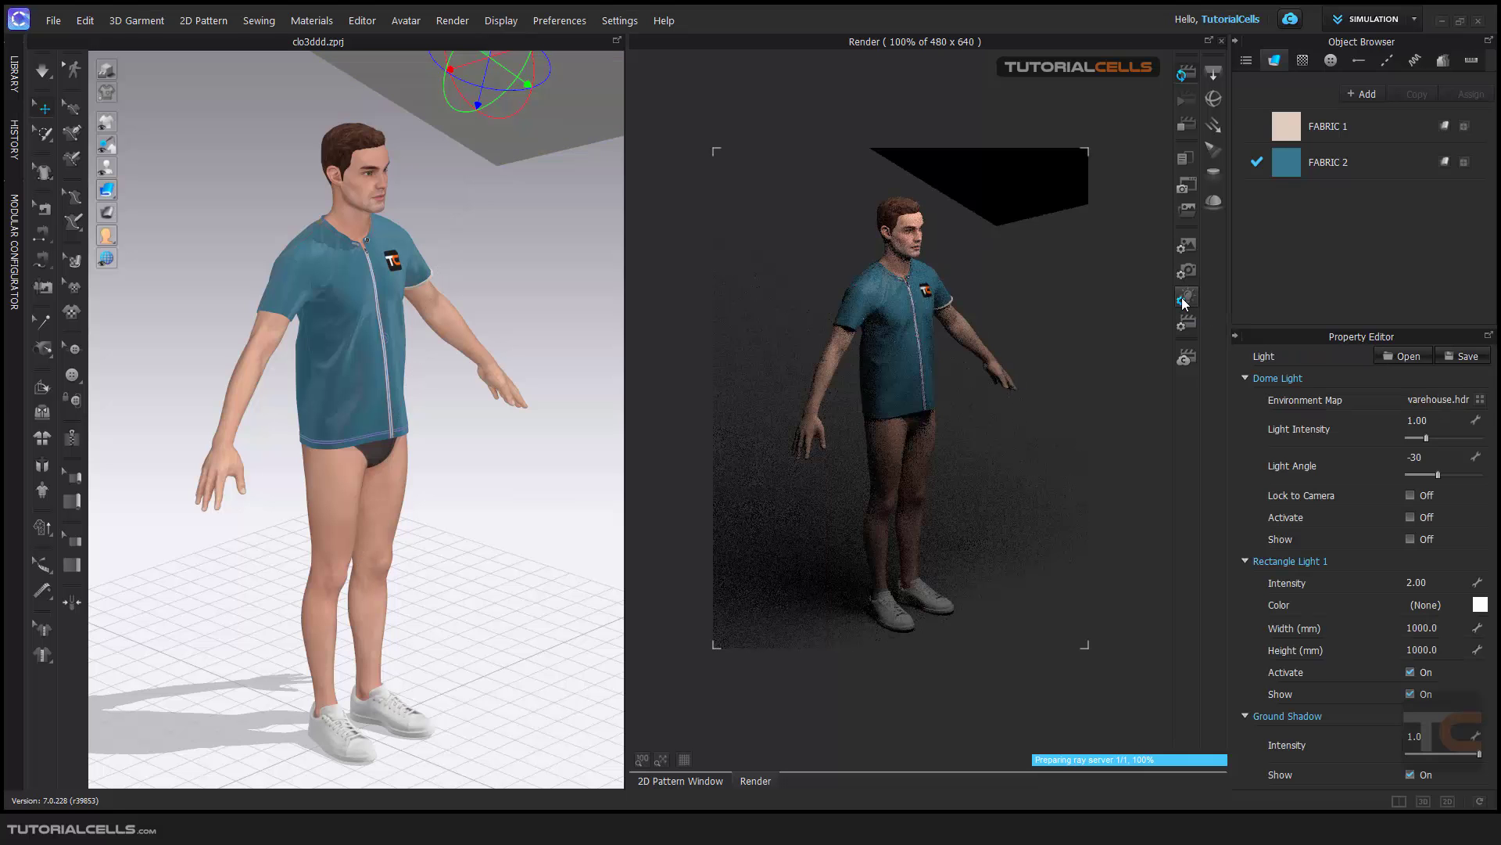
{"action": "left_click", "coordinate": [1246, 378]}
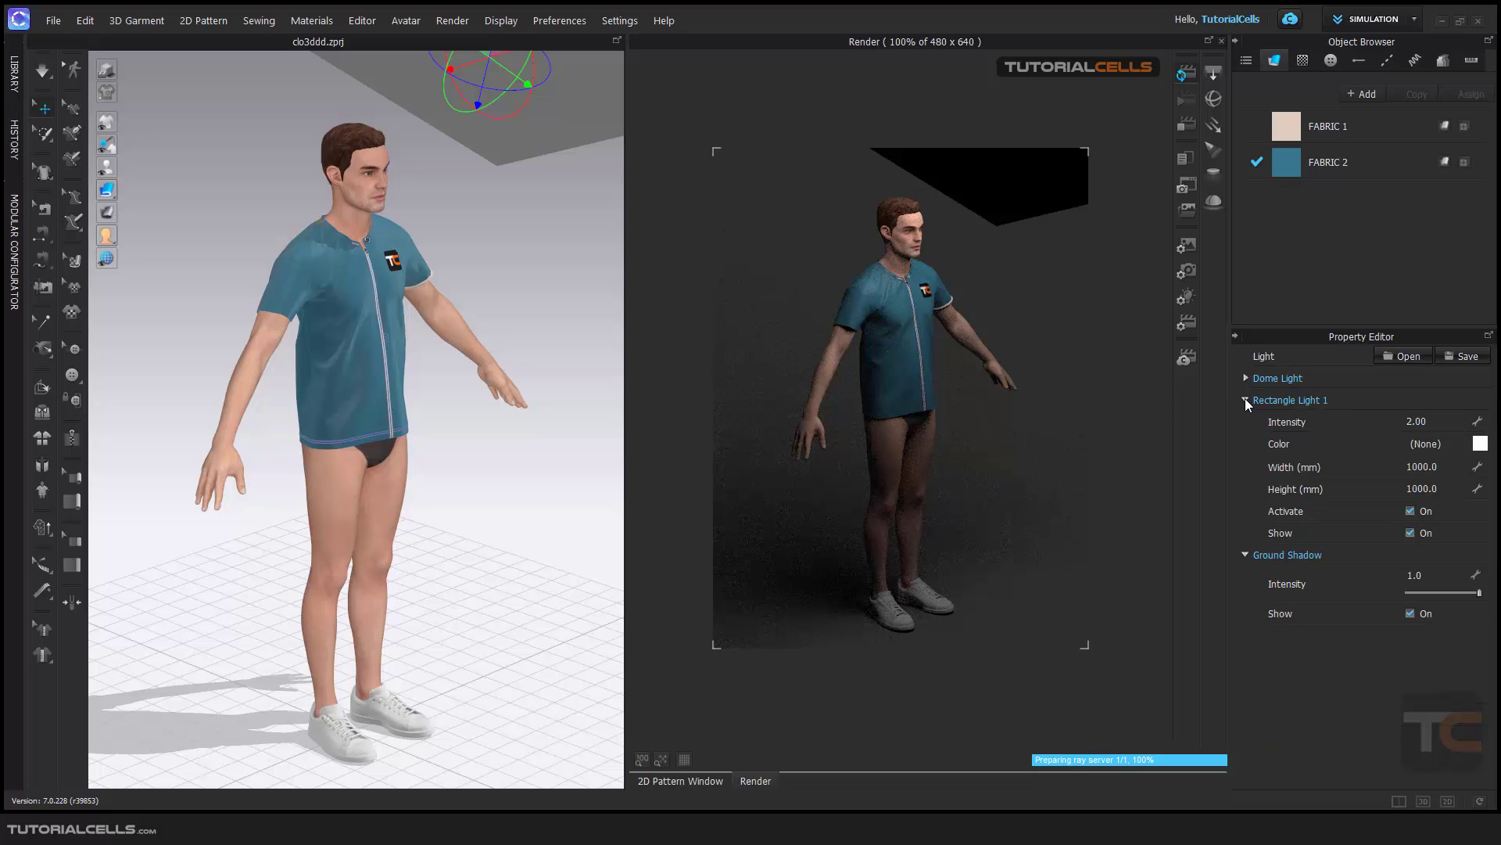
{"action": "left_click", "coordinate": [1246, 400]}
{"action": "left_click", "coordinate": [1246, 421]}
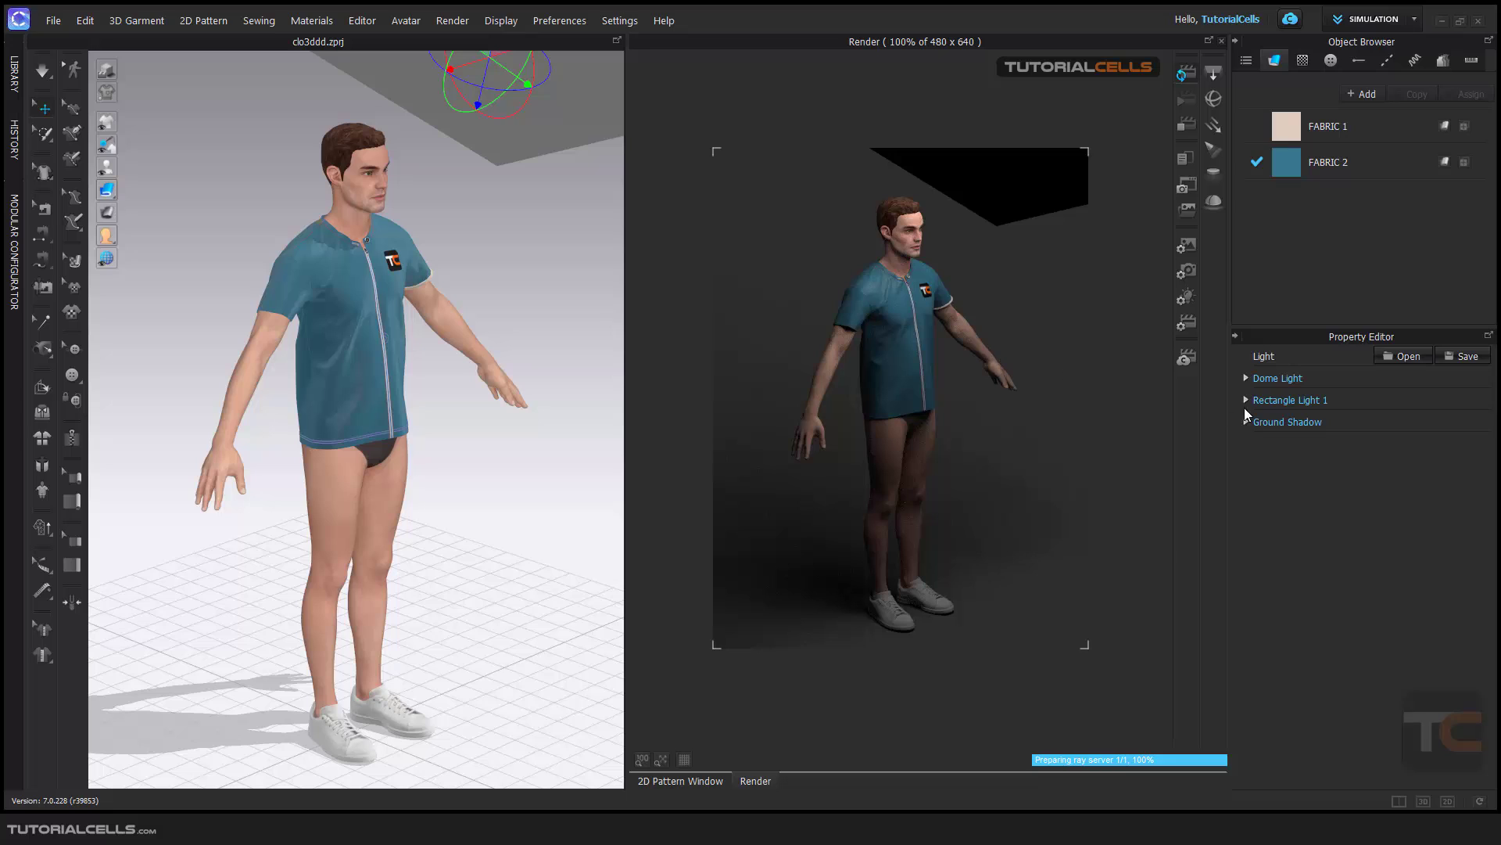
{"action": "left_click", "coordinate": [1246, 401]}
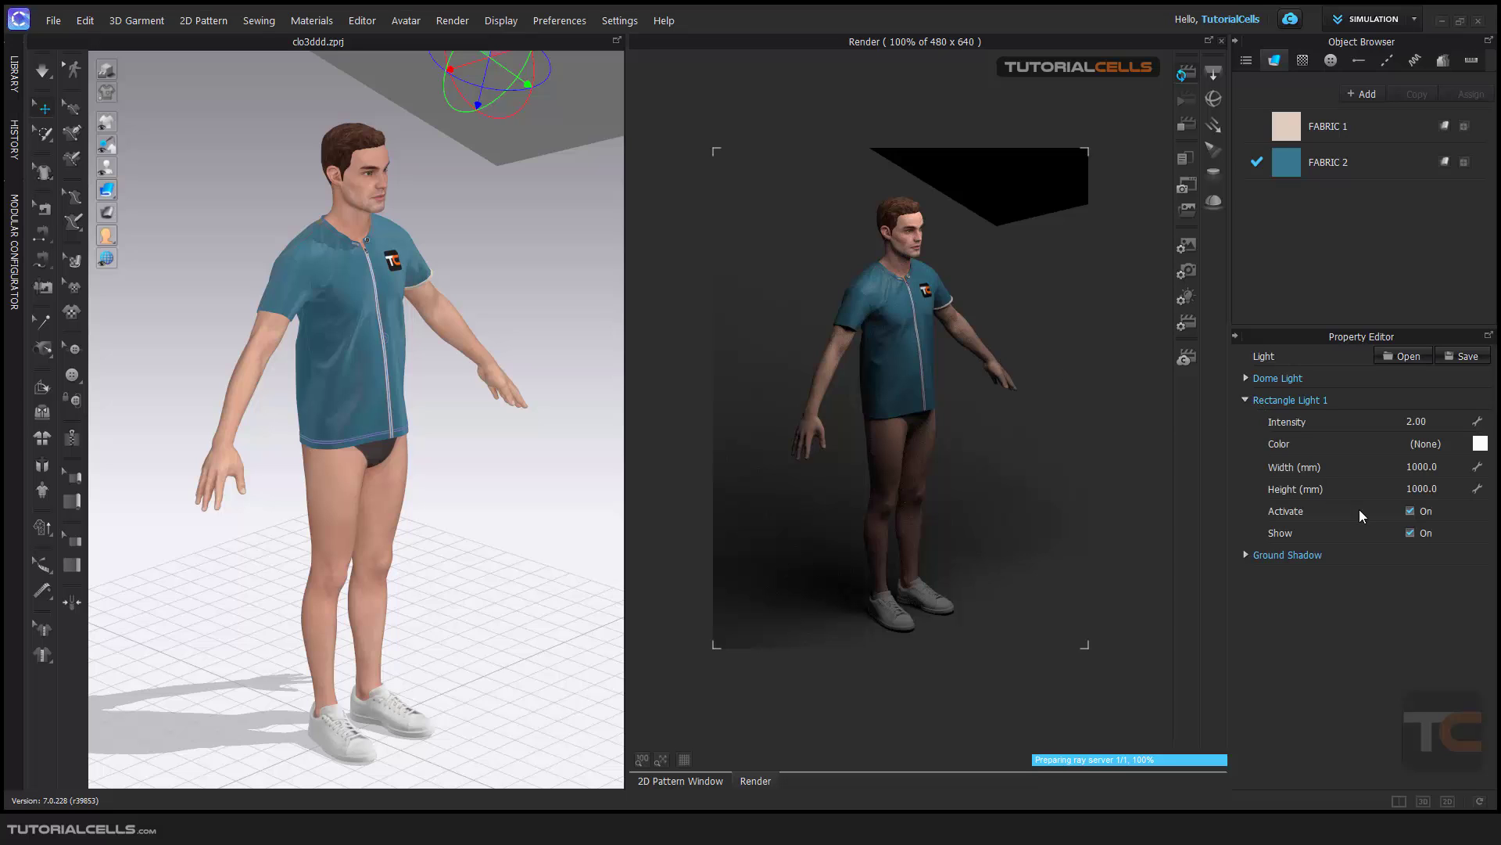
{"action": "left_click", "coordinate": [1410, 512]}
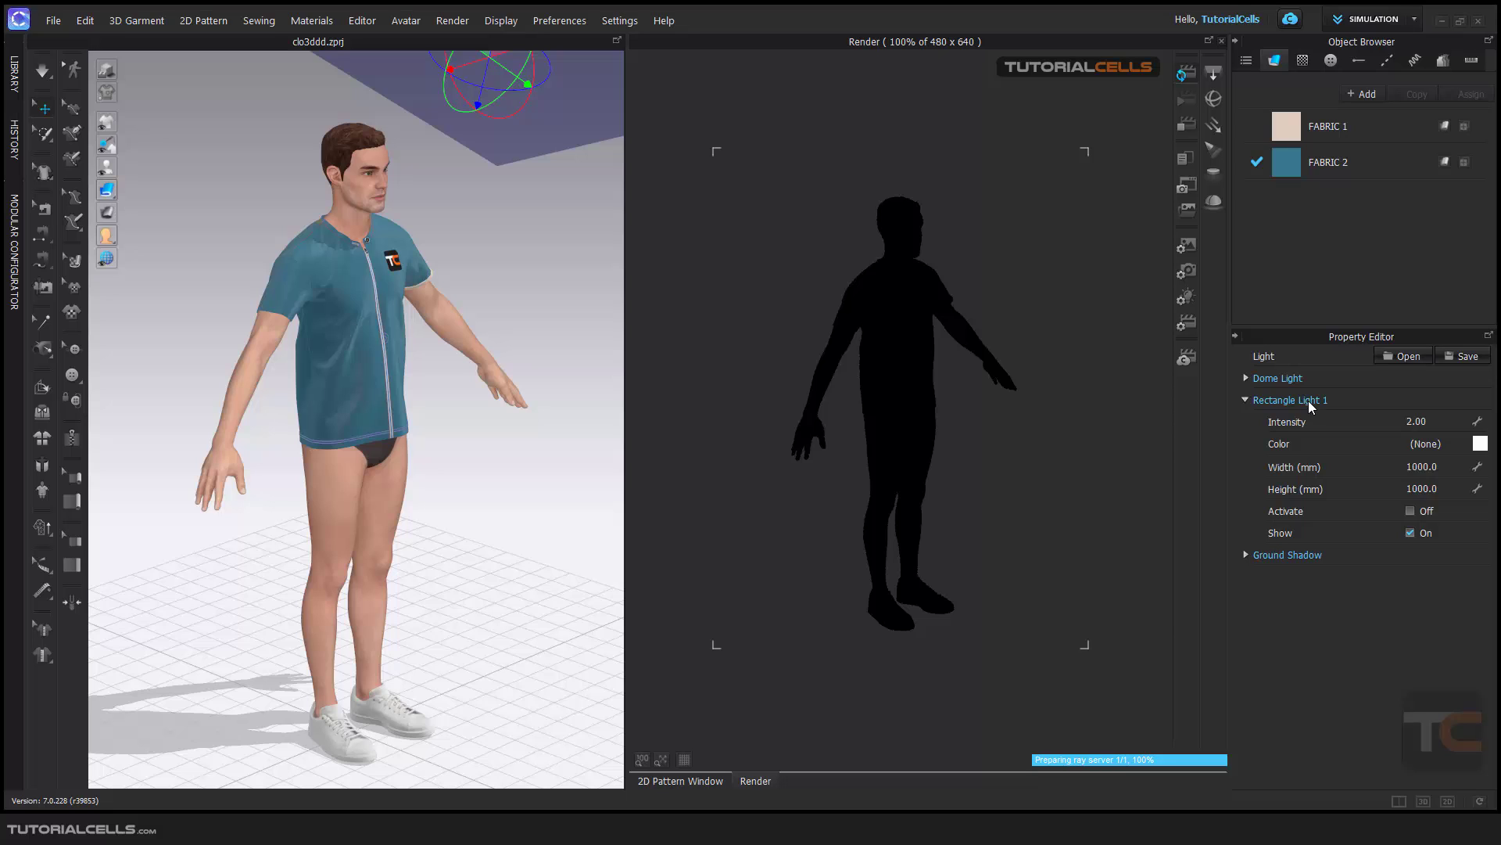
Delete the rectangle light from the scene and check the remaining lights in the light properties
{"action": "left_click", "coordinate": [491, 138]}
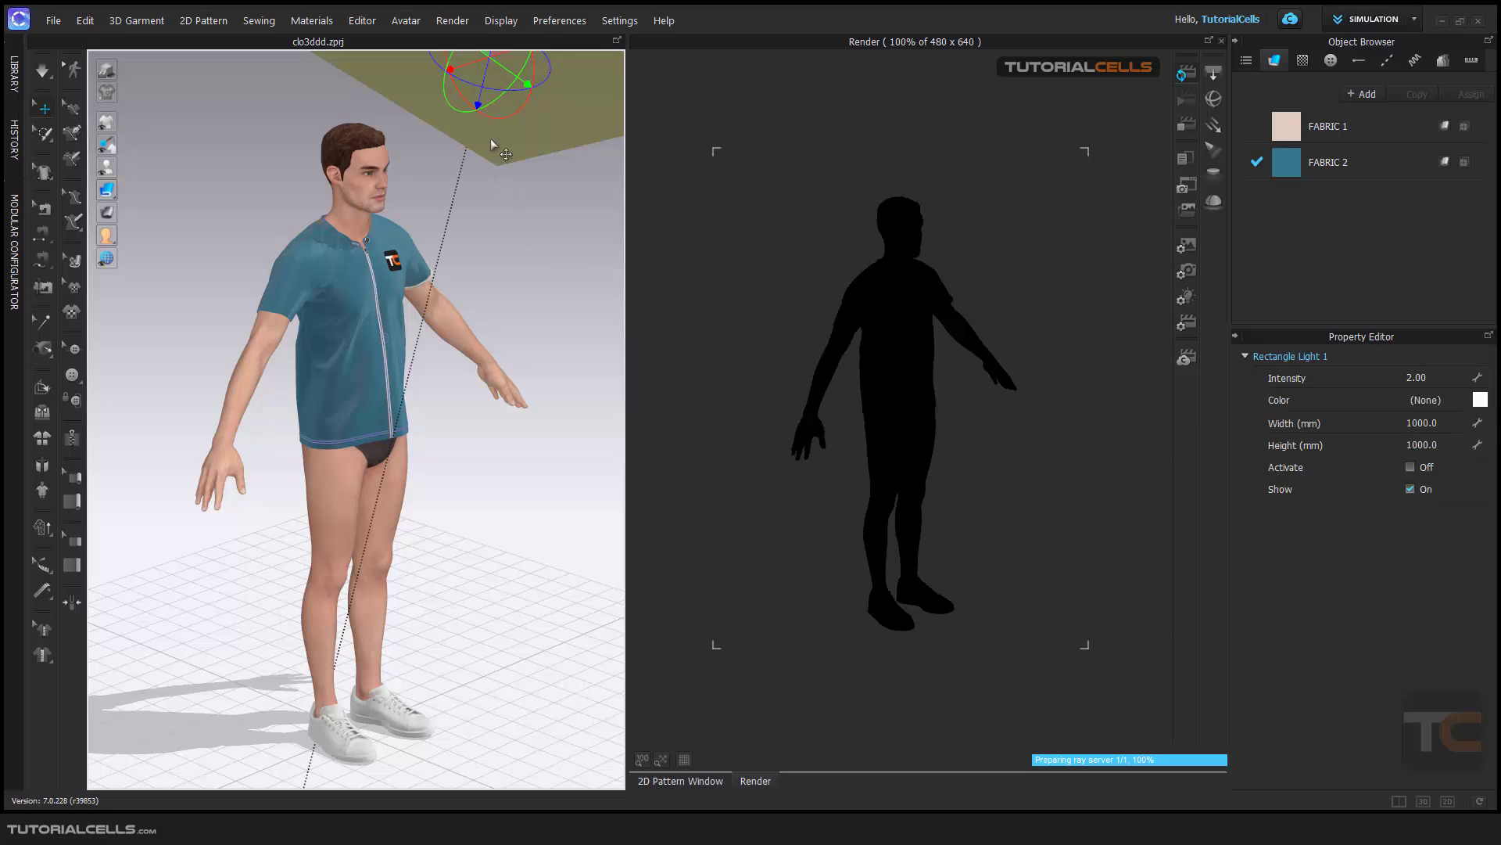
{"action": "left_click", "coordinate": [1186, 296]}
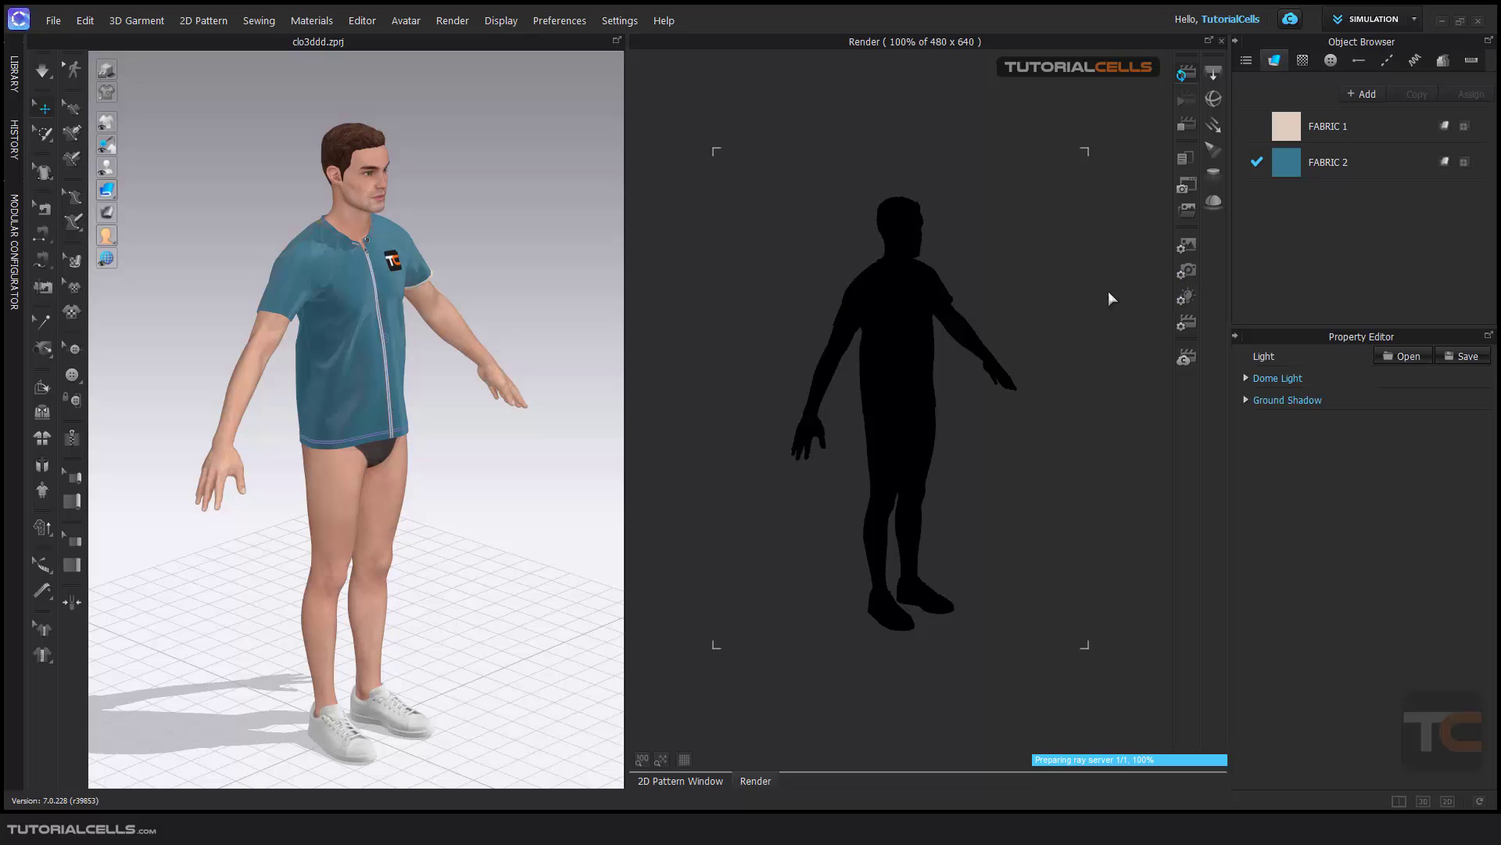
Add a sphere light and move it from the avatar's feet up beside the shoulder
{"action": "left_click", "coordinate": [1214, 98]}
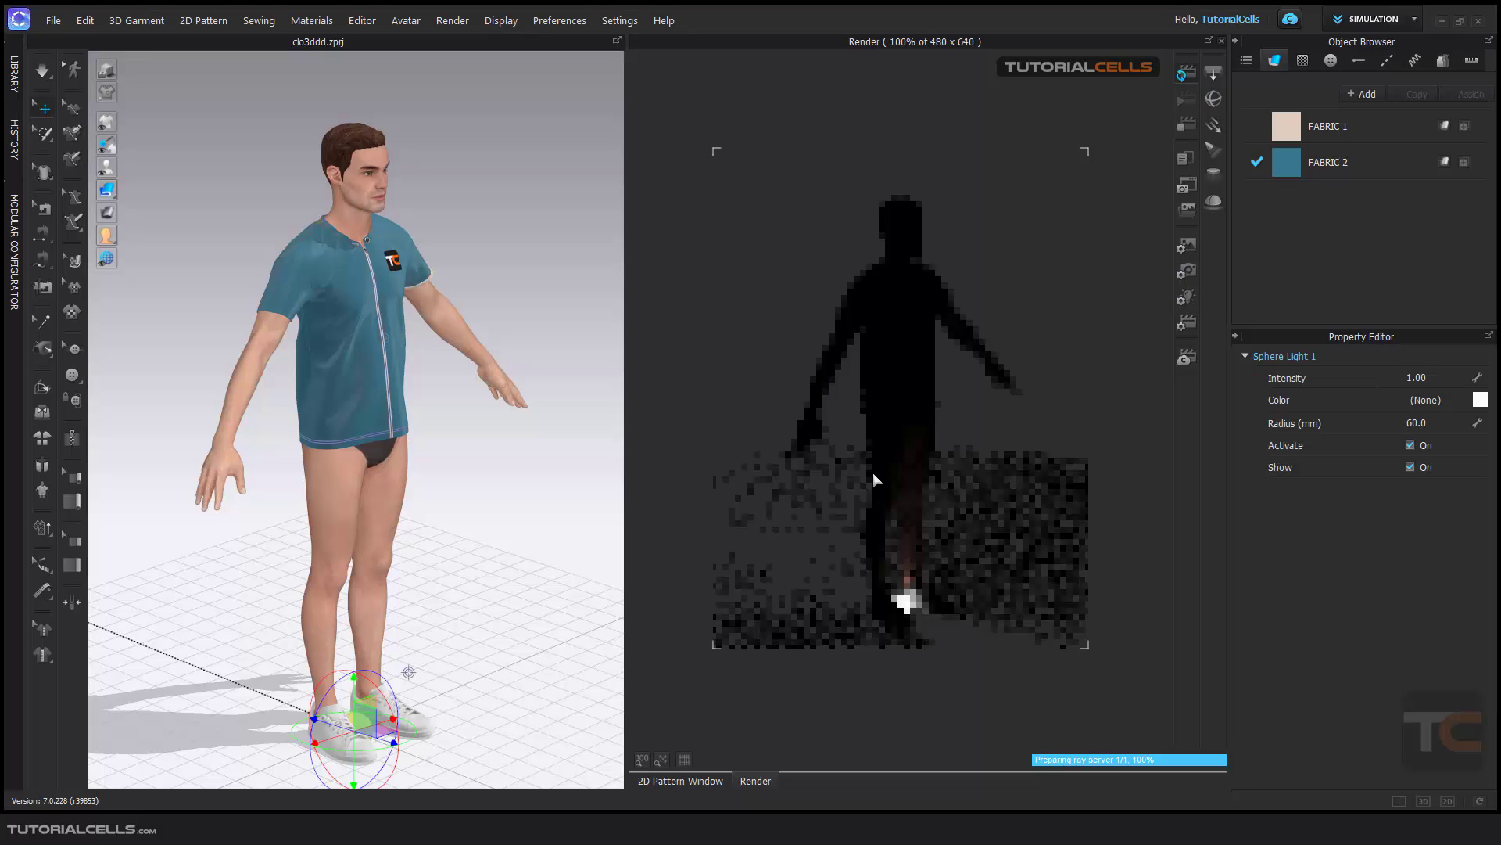
{"action": "scroll", "coordinate": [365, 643], "scroll_direction": "down", "scroll_amount": 2}
{"action": "left_click_drag", "start_coordinate": [365, 643], "coordinate": [418, 266]}
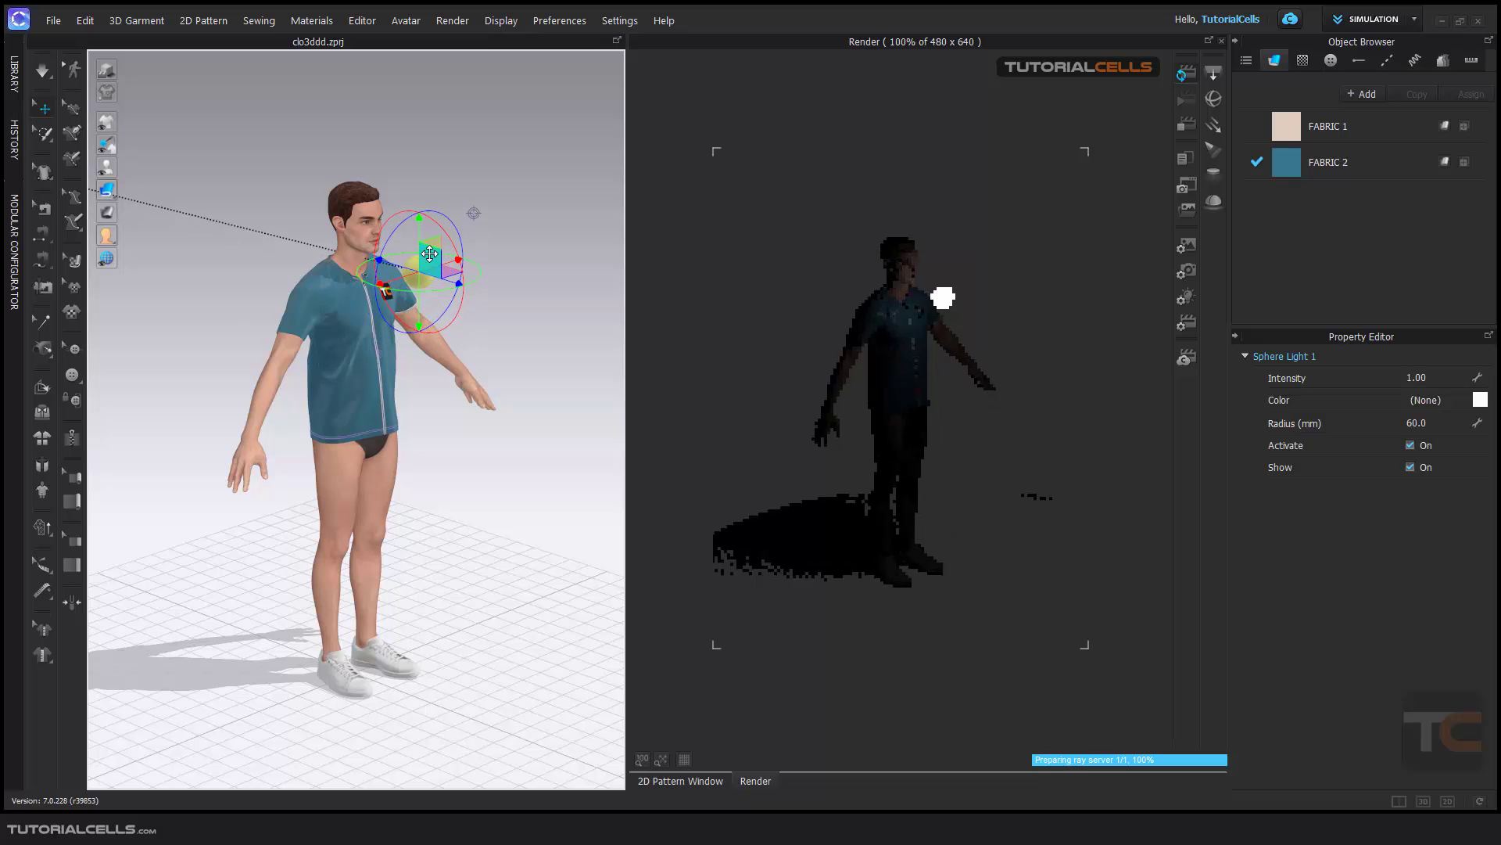
{"action": "scroll", "coordinate": [931, 306], "scroll_direction": "up", "scroll_amount": 4}
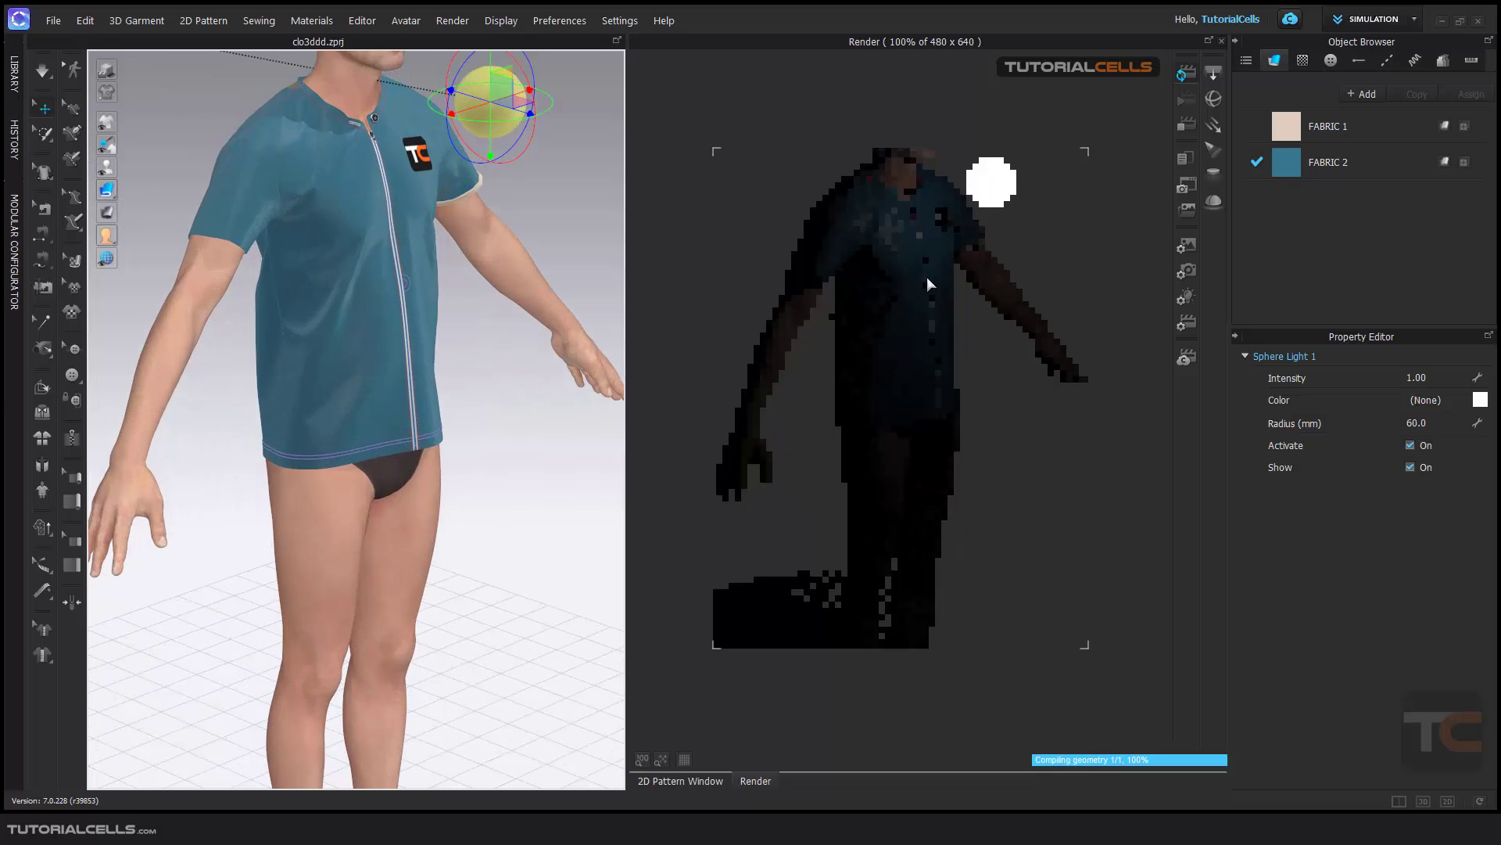
{"action": "scroll", "coordinate": [926, 277], "scroll_direction": "up", "scroll_amount": 3}
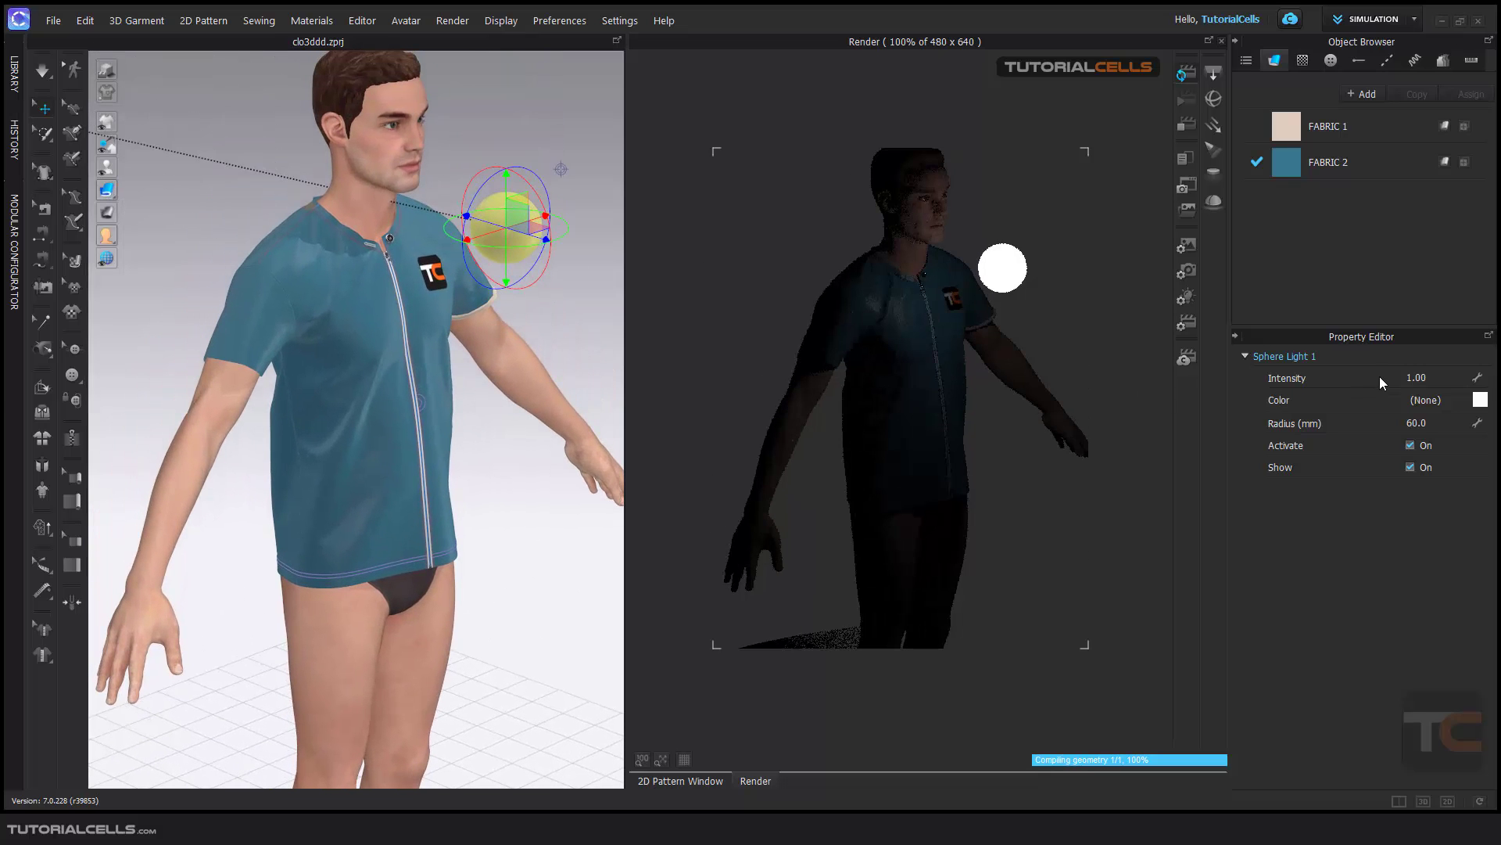
Set the sphere light's intensity to 10 and its color to YKK 031
{"action": "left_click", "coordinate": [1411, 377]}
{"action": "type", "text": "10"}
{"action": "key", "text": "Return"}
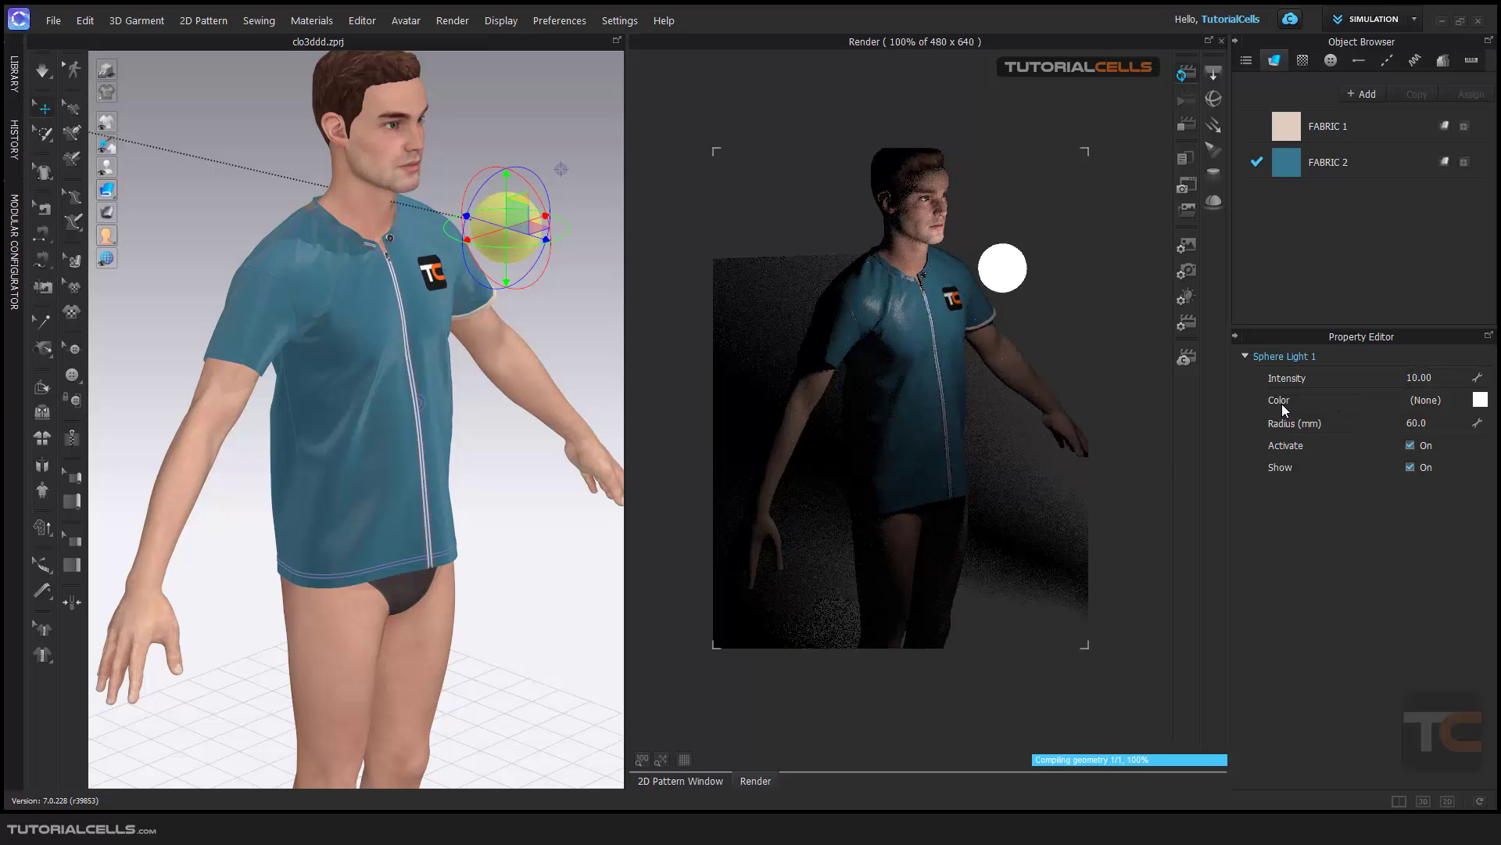
{"action": "left_click", "coordinate": [1481, 399]}
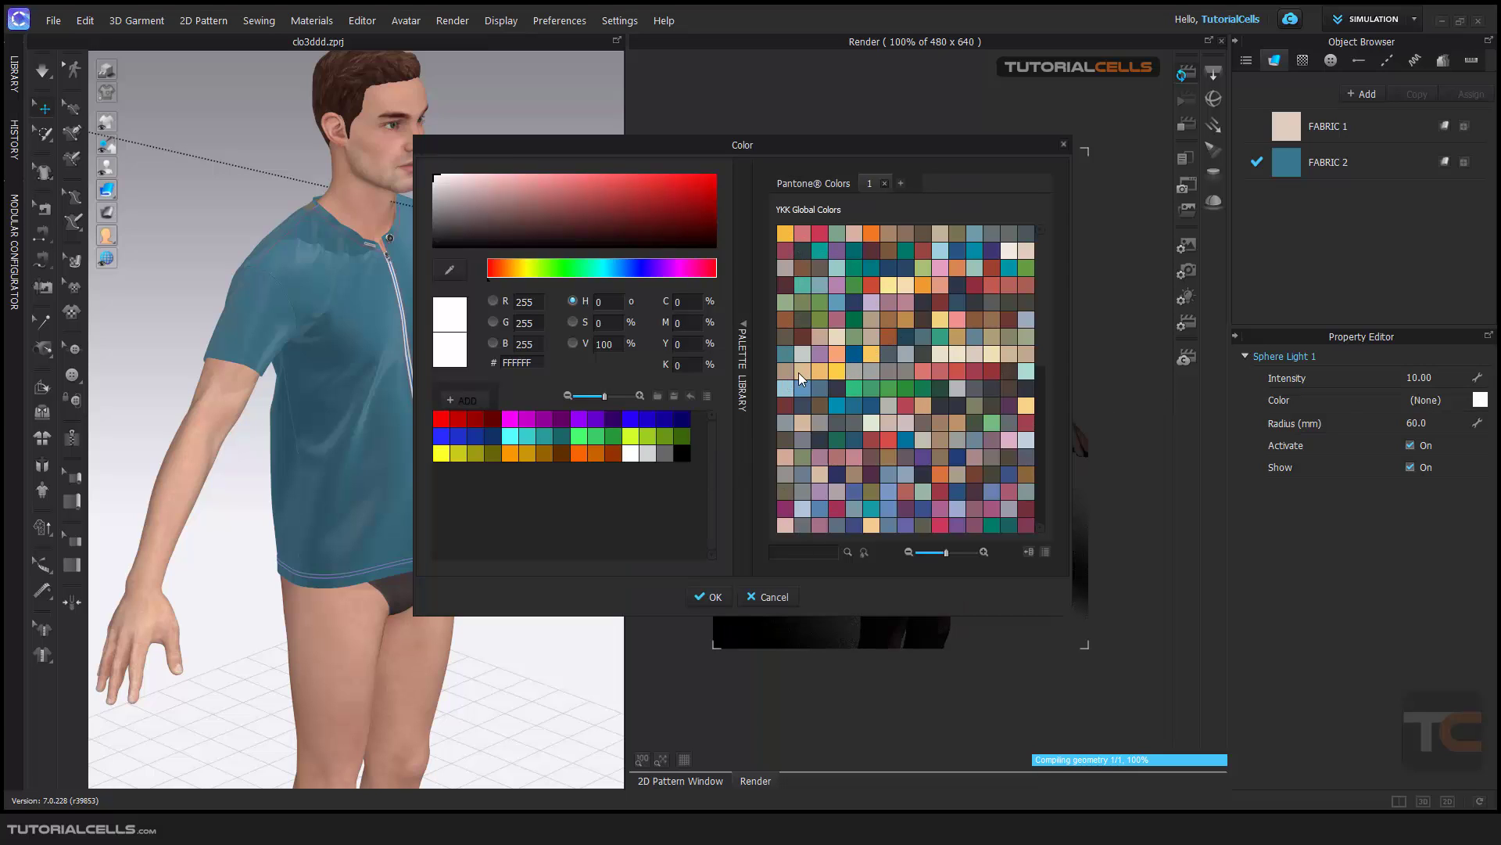
{"action": "left_click", "coordinate": [1028, 247]}
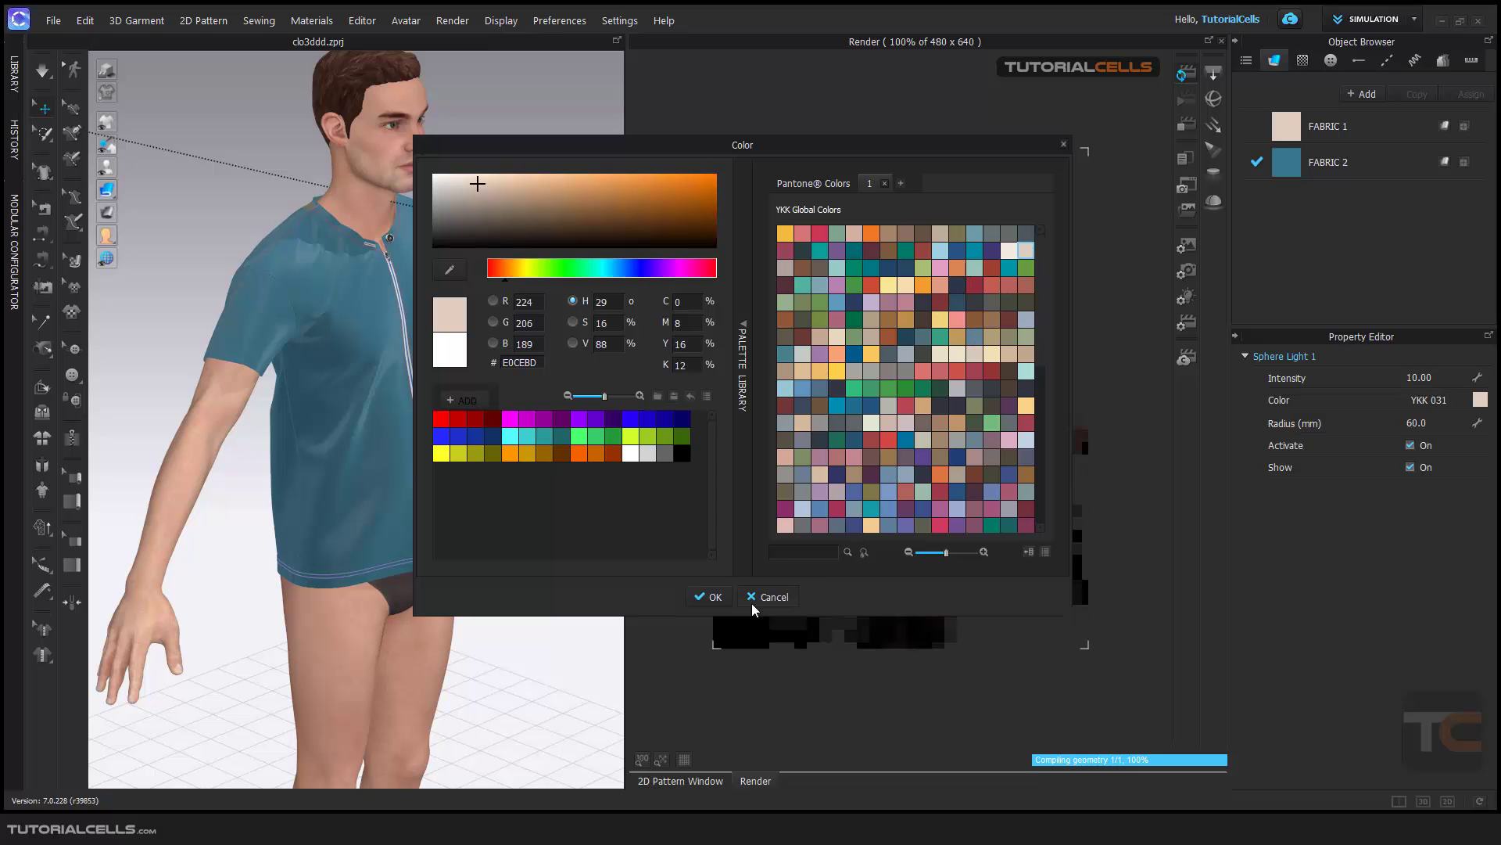
{"action": "left_click", "coordinate": [709, 596]}
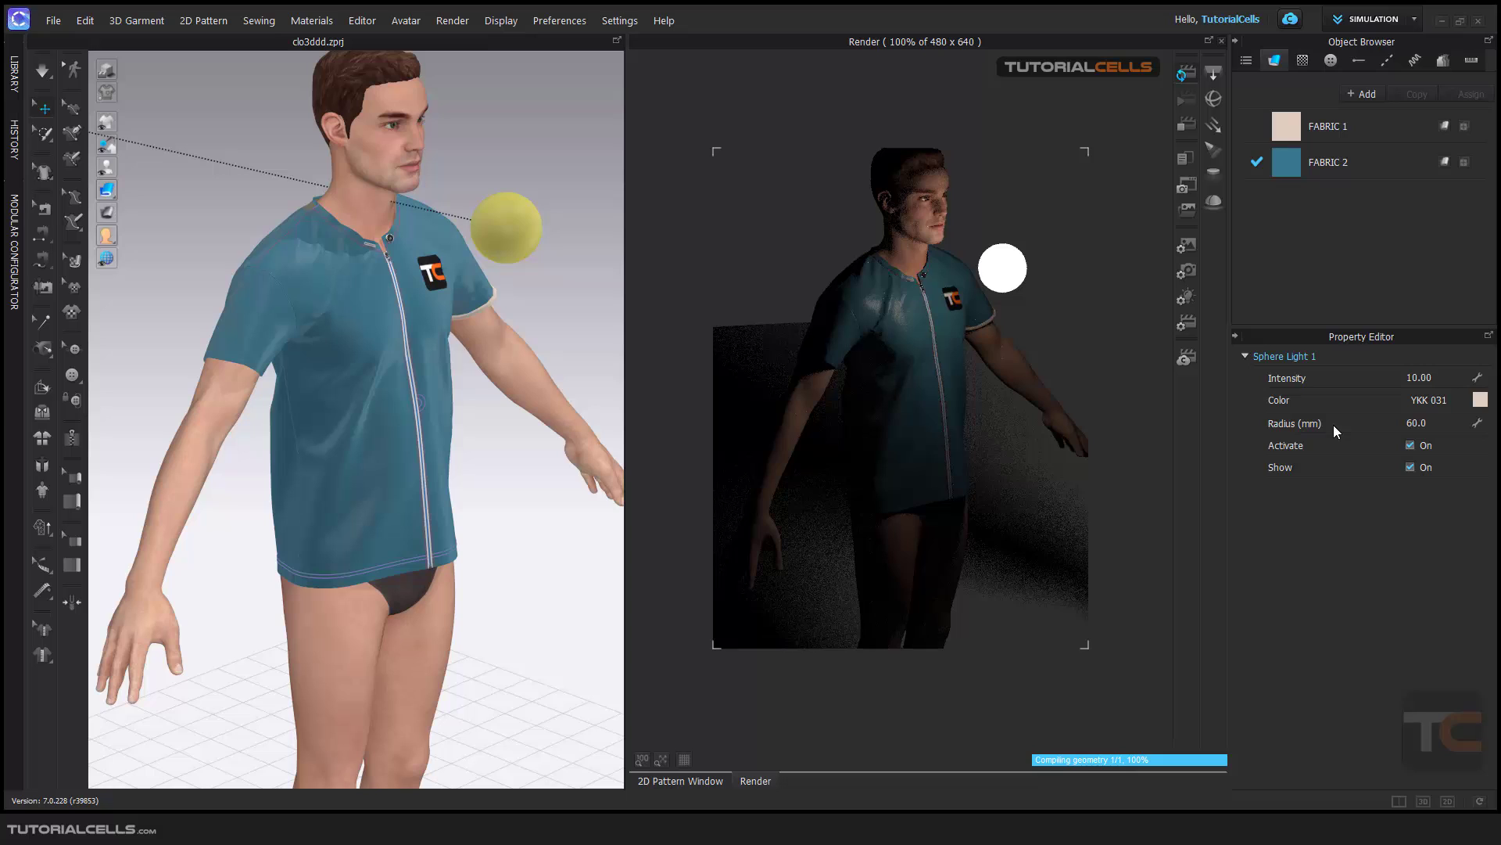
Toggle the sphere light's Show option off and on to compare the render, leaving it on
{"action": "left_click", "coordinate": [1410, 468]}
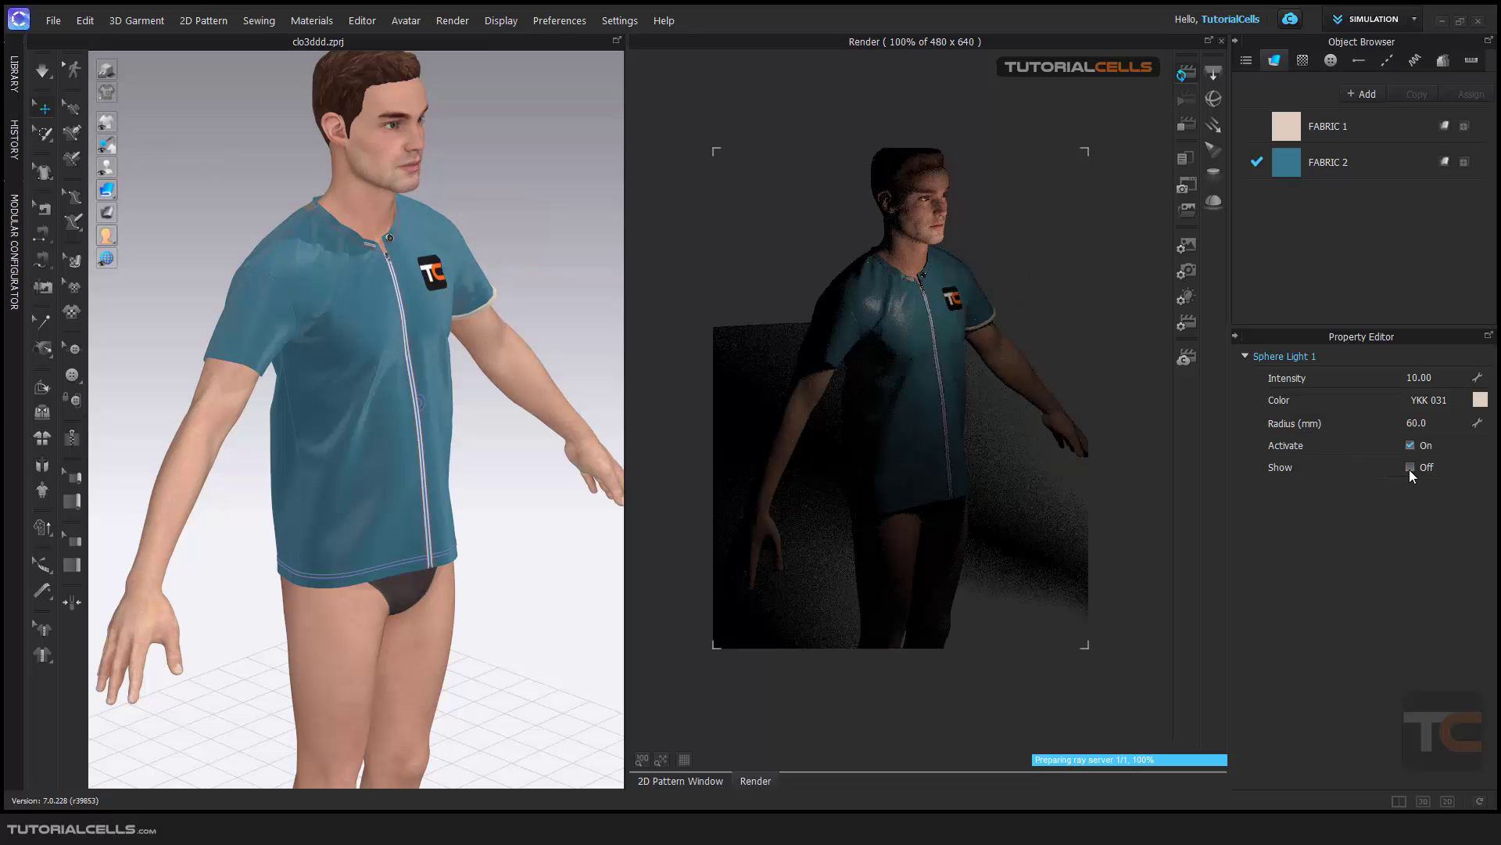
{"action": "left_click", "coordinate": [1410, 467]}
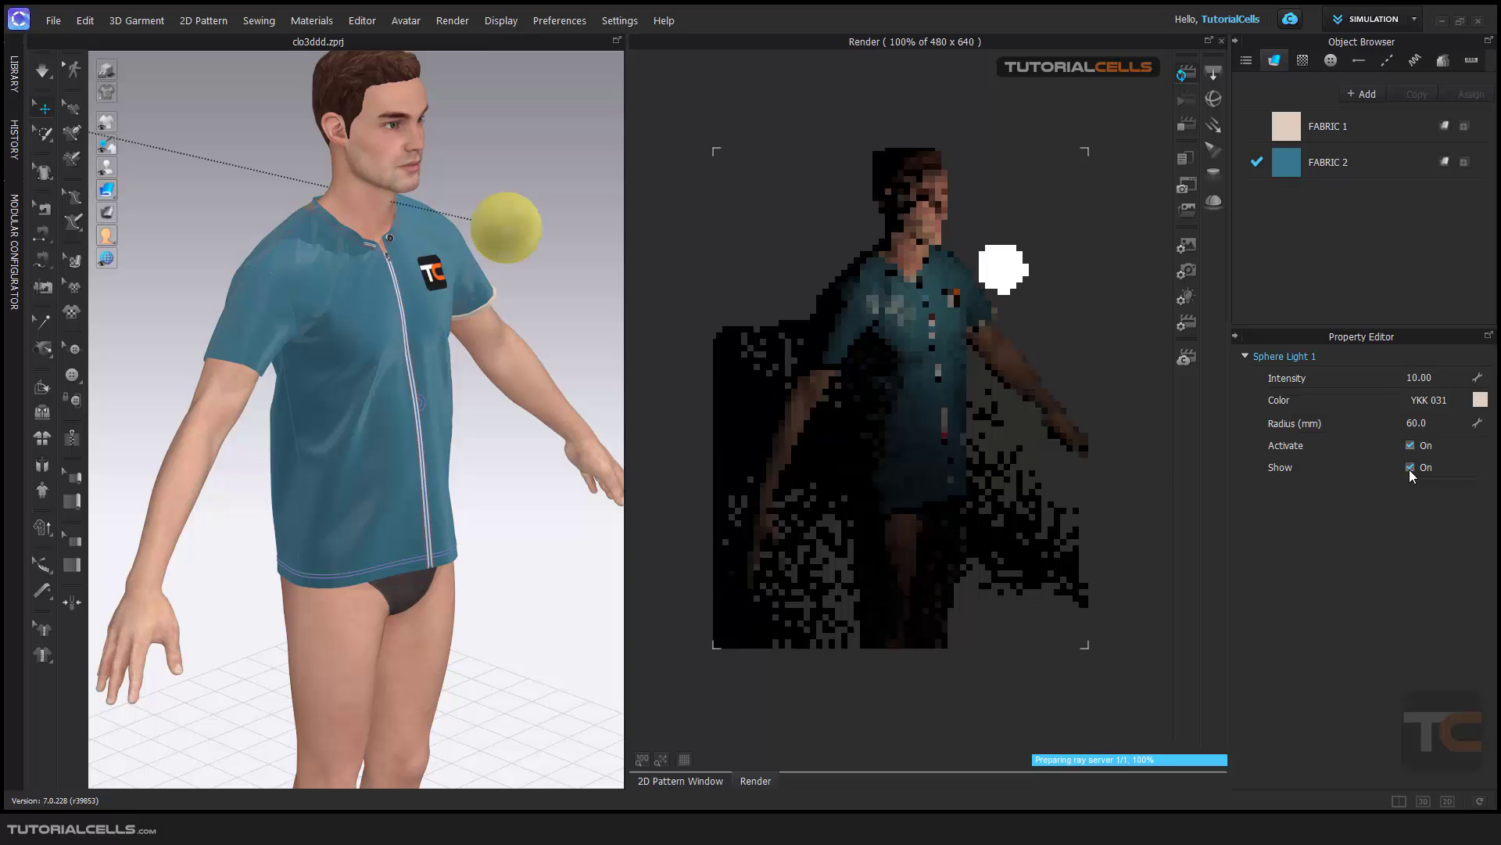
{"action": "left_click", "coordinate": [1410, 467]}
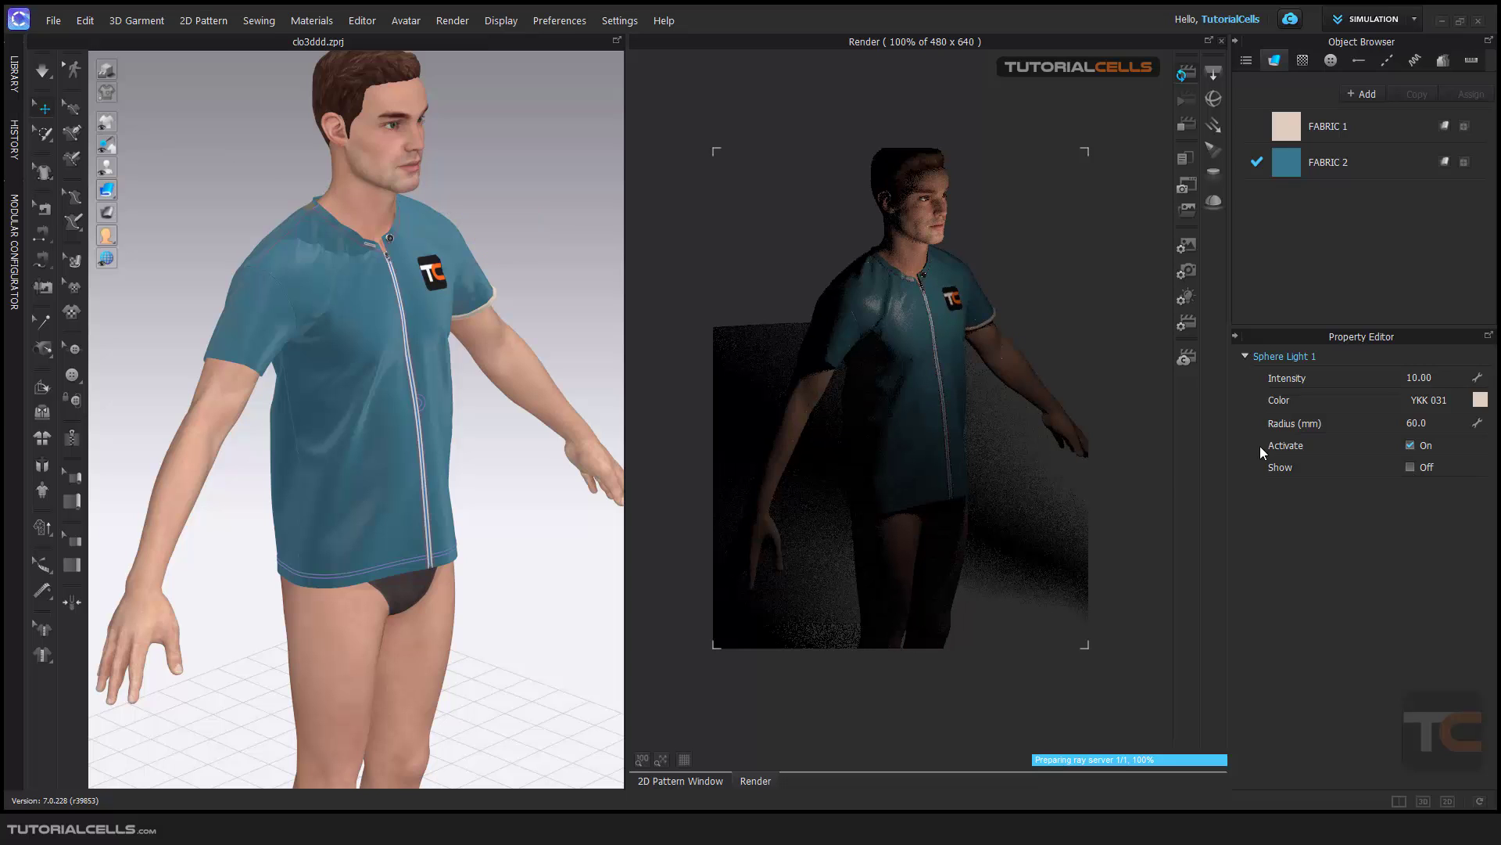
{"action": "left_click", "coordinate": [1410, 468]}
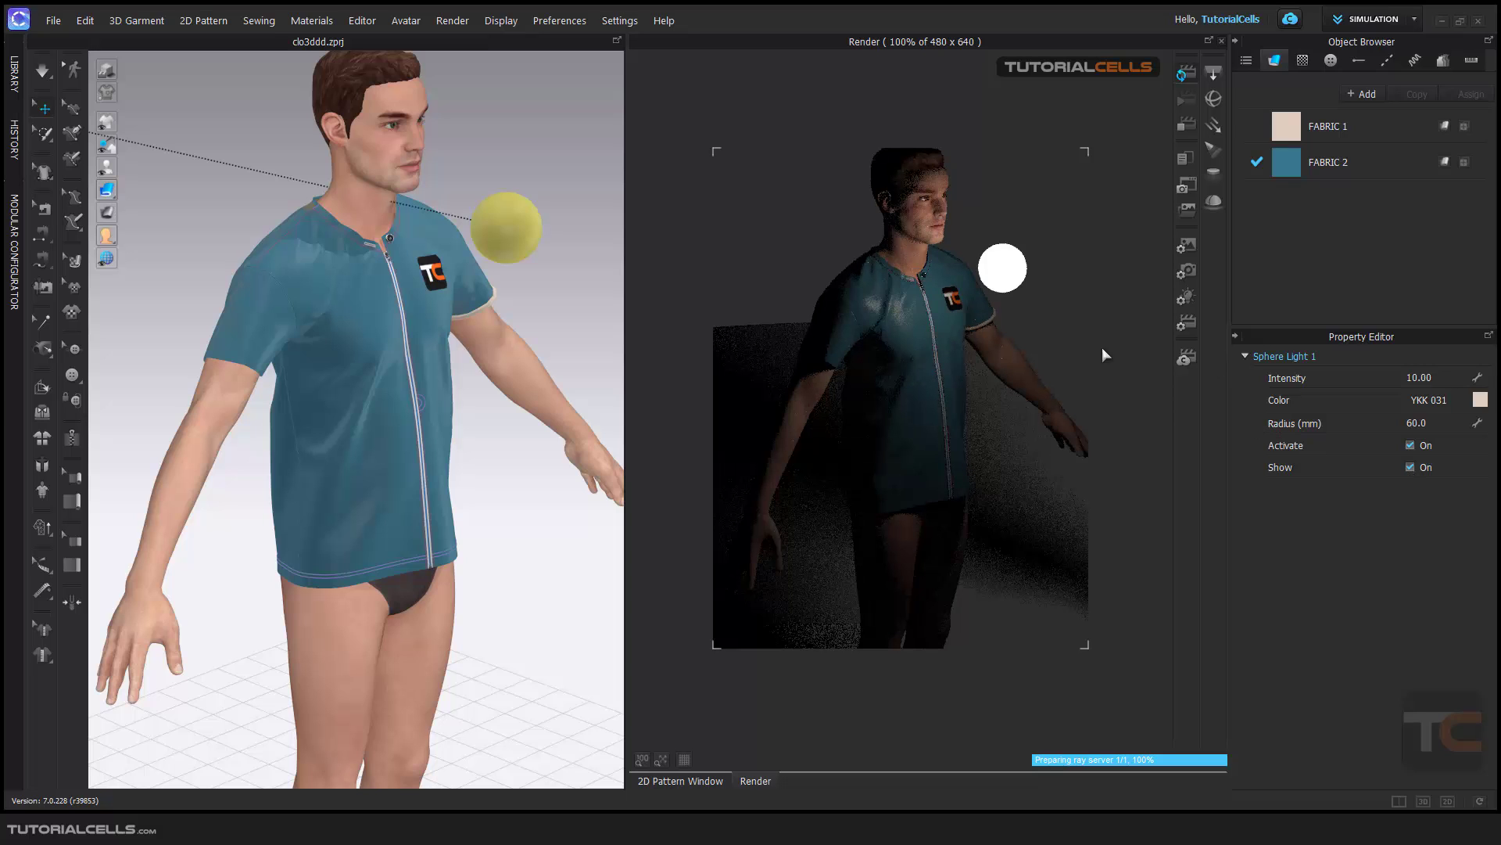
Delete the sphere light from the scene
{"action": "left_click", "coordinate": [523, 236]}
{"action": "key", "text": "Delete"}
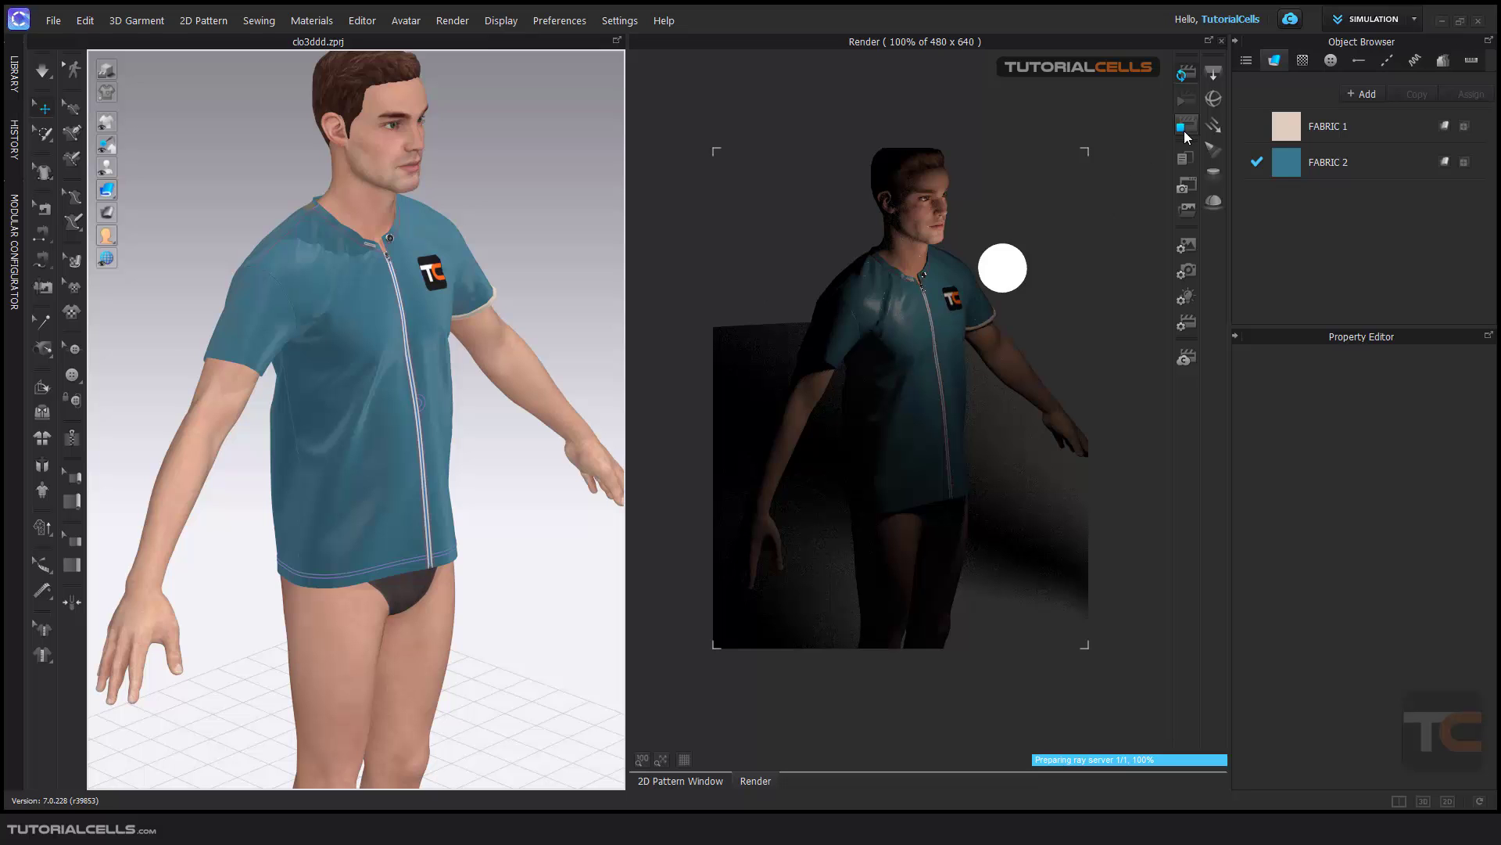
{"action": "scroll", "coordinate": [986, 303], "scroll_direction": "down", "scroll_amount": 3}
{"action": "scroll", "coordinate": [986, 306], "scroll_direction": "up", "scroll_amount": 3}
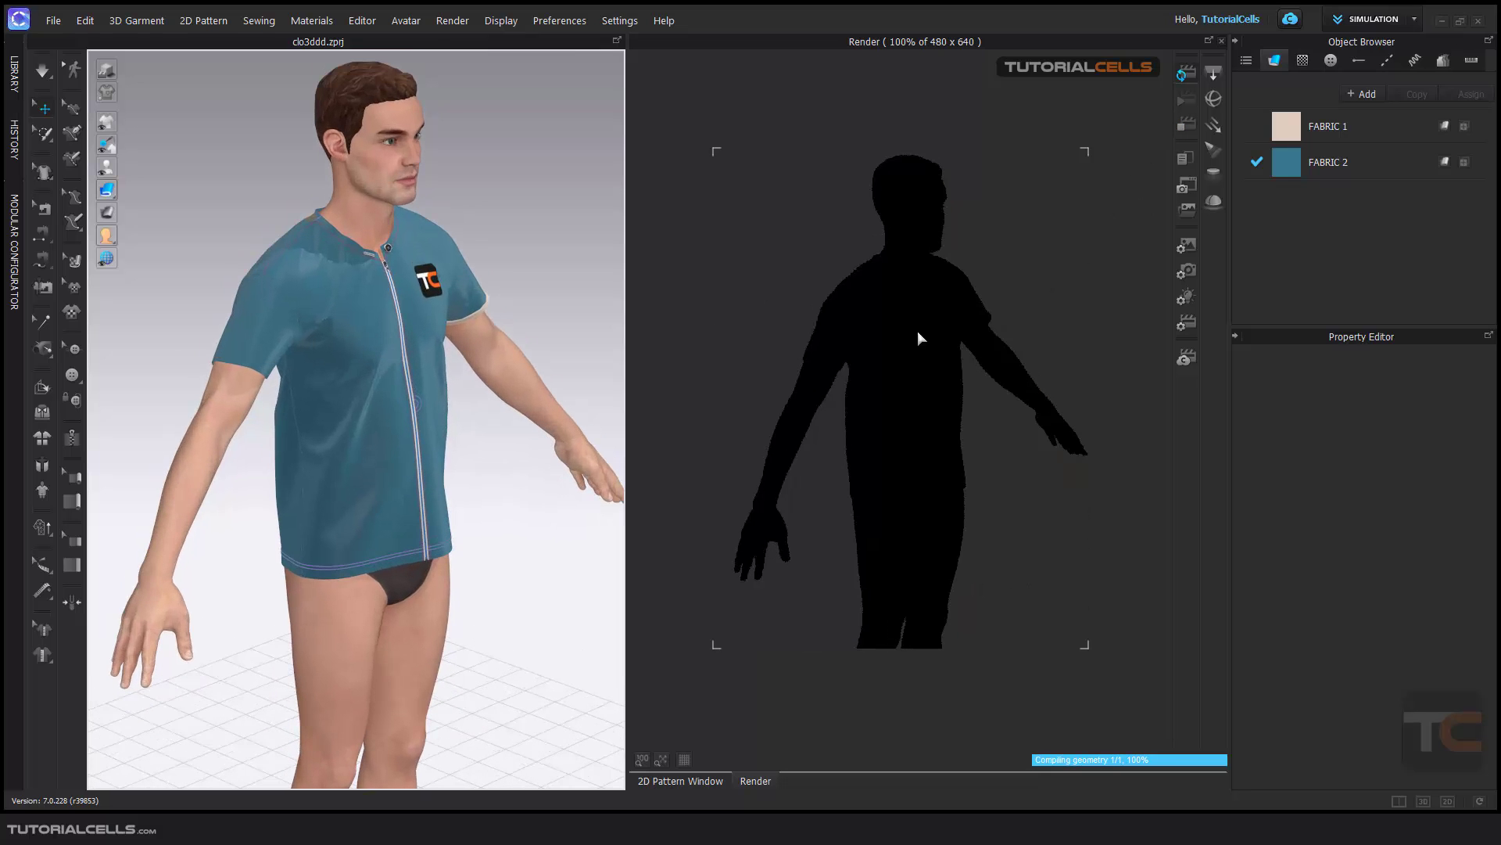
{"action": "right_click_drag", "start_coordinate": [917, 332], "coordinate": [920, 327]}
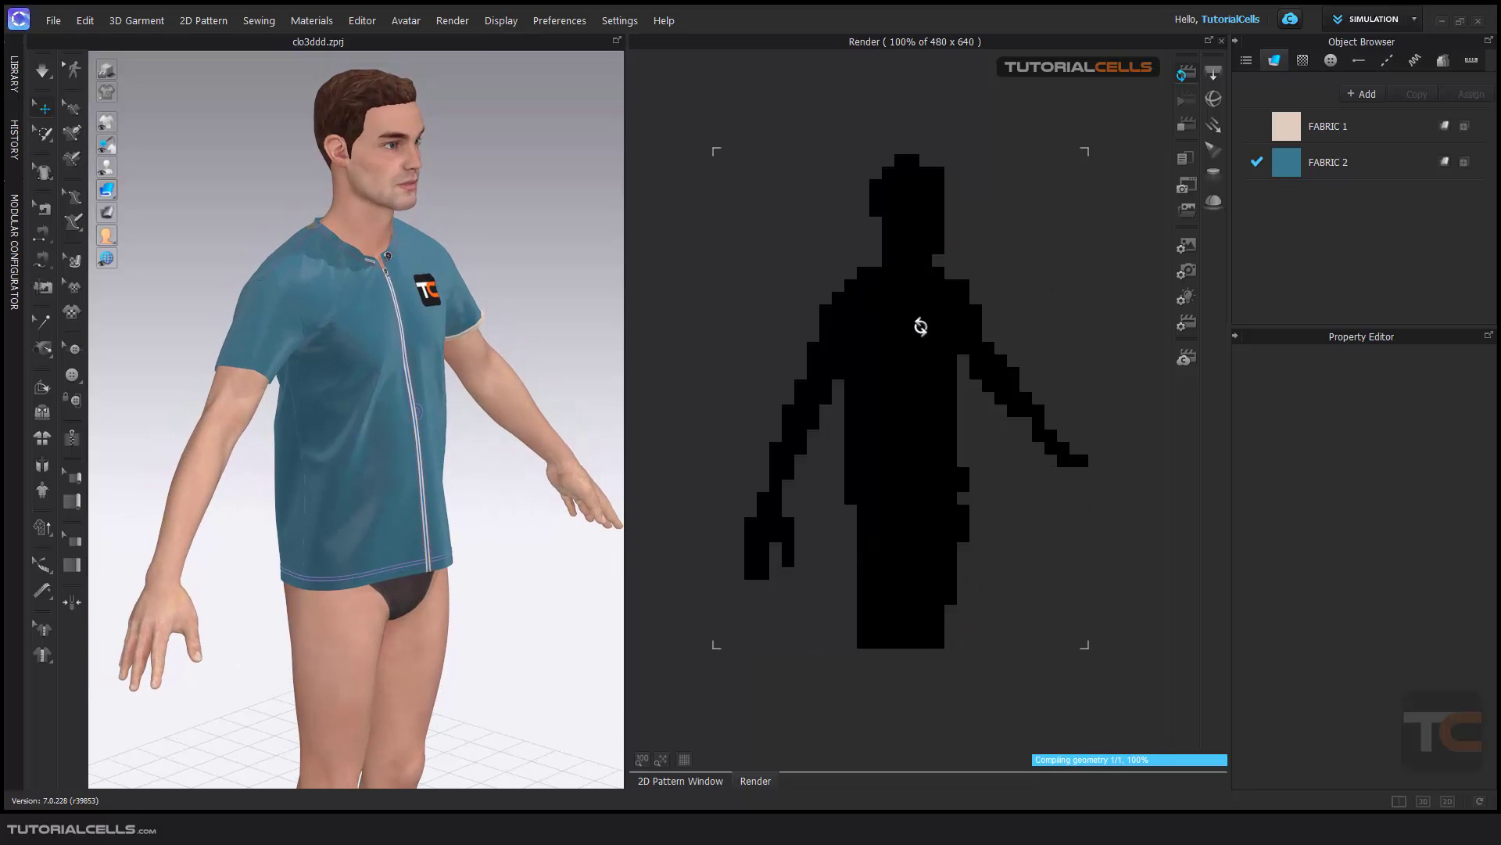
Add a directional light and move it from the avatar's feet to above and in front of the head
{"action": "left_click", "coordinate": [1220, 132]}
{"action": "scroll", "coordinate": [937, 426], "scroll_direction": "down", "scroll_amount": 3}
{"action": "scroll", "coordinate": [923, 423], "scroll_direction": "up", "scroll_amount": 2}
{"action": "scroll", "coordinate": [891, 426], "scroll_direction": "down", "scroll_amount": 2}
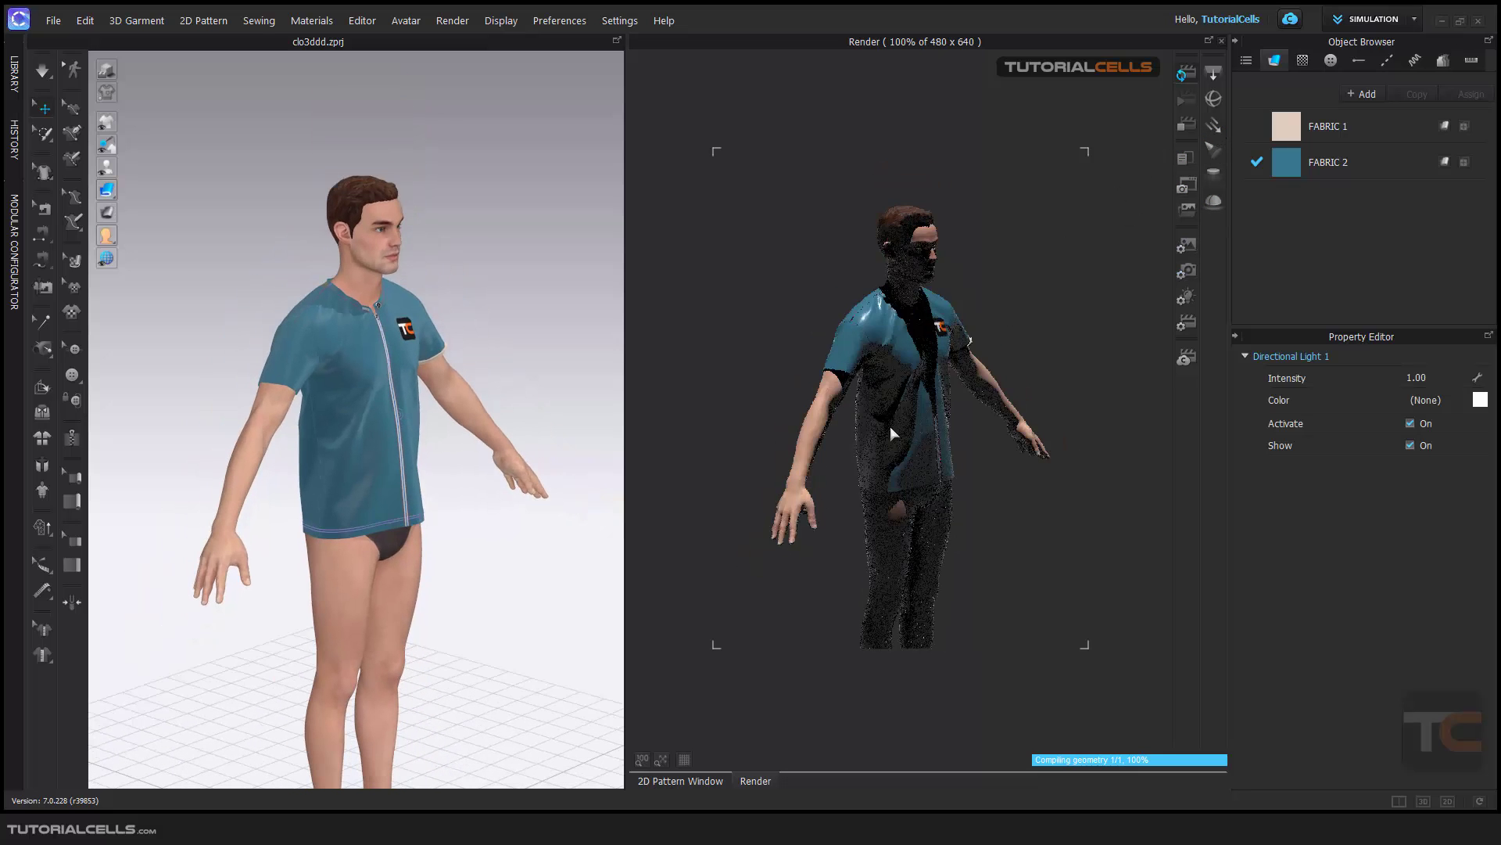
{"action": "scroll", "coordinate": [414, 499], "scroll_direction": "down", "scroll_amount": 4}
{"action": "left_click_drag", "start_coordinate": [350, 614], "coordinate": [433, 258]}
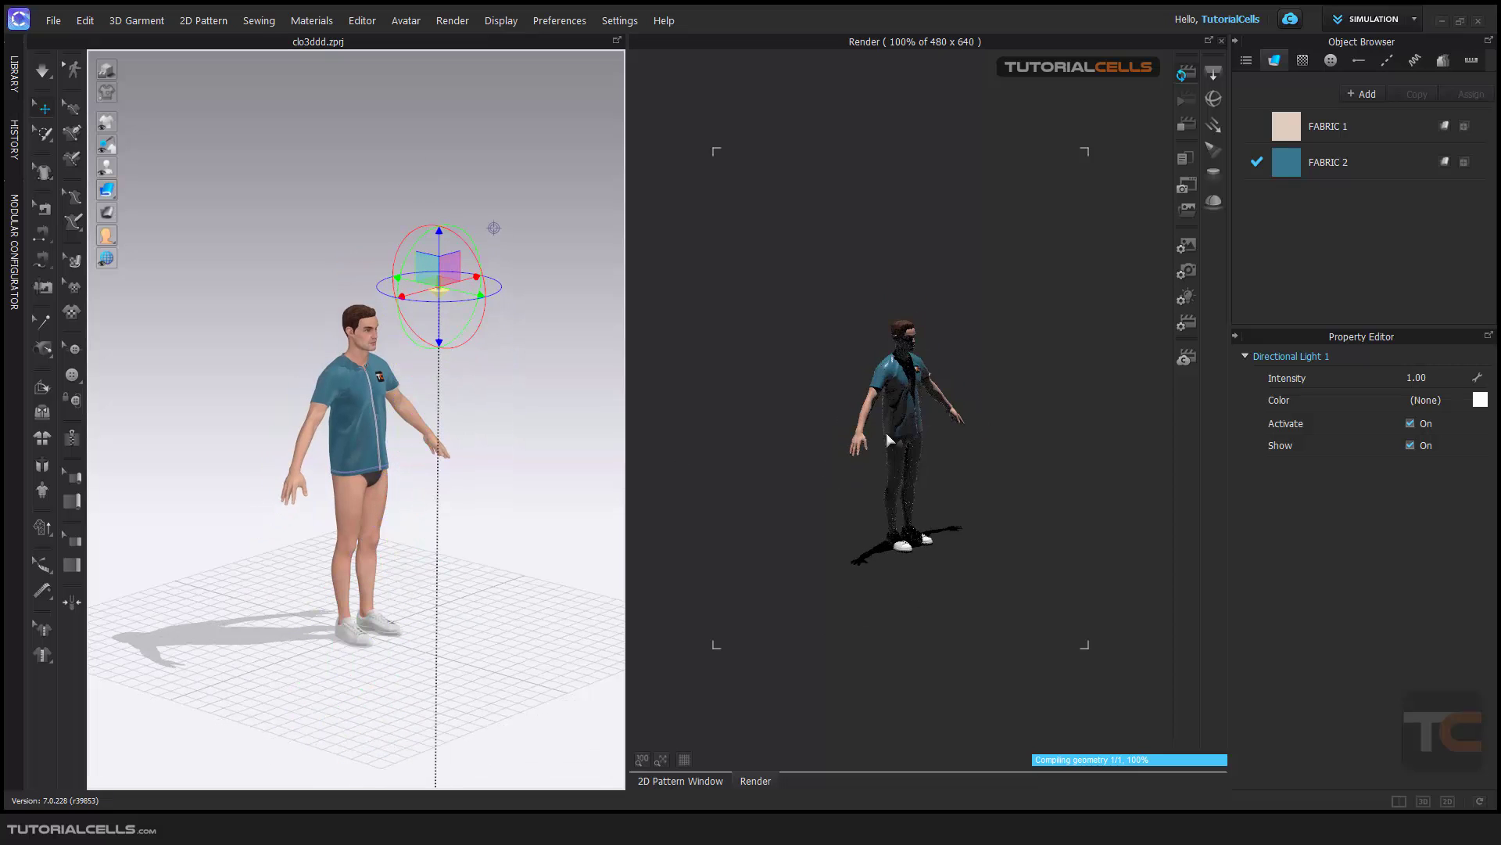
{"action": "scroll", "coordinate": [888, 441], "scroll_direction": "up", "scroll_amount": 5}
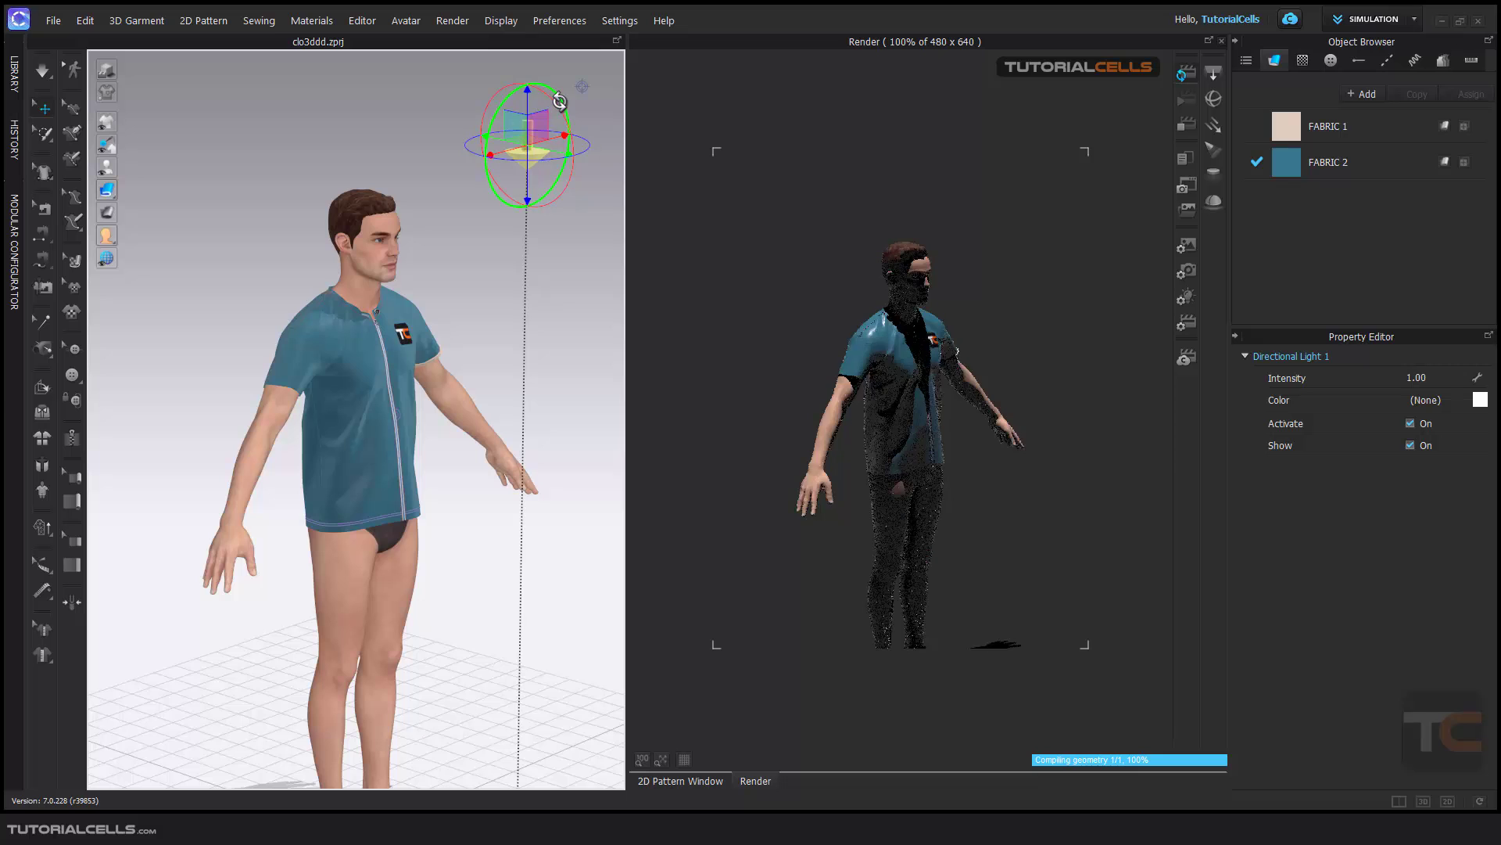
Rotate the directional light so it shines diagonally down onto the front of the avatar
{"action": "left_click_drag", "start_coordinate": [560, 102], "coordinate": [571, 189]}
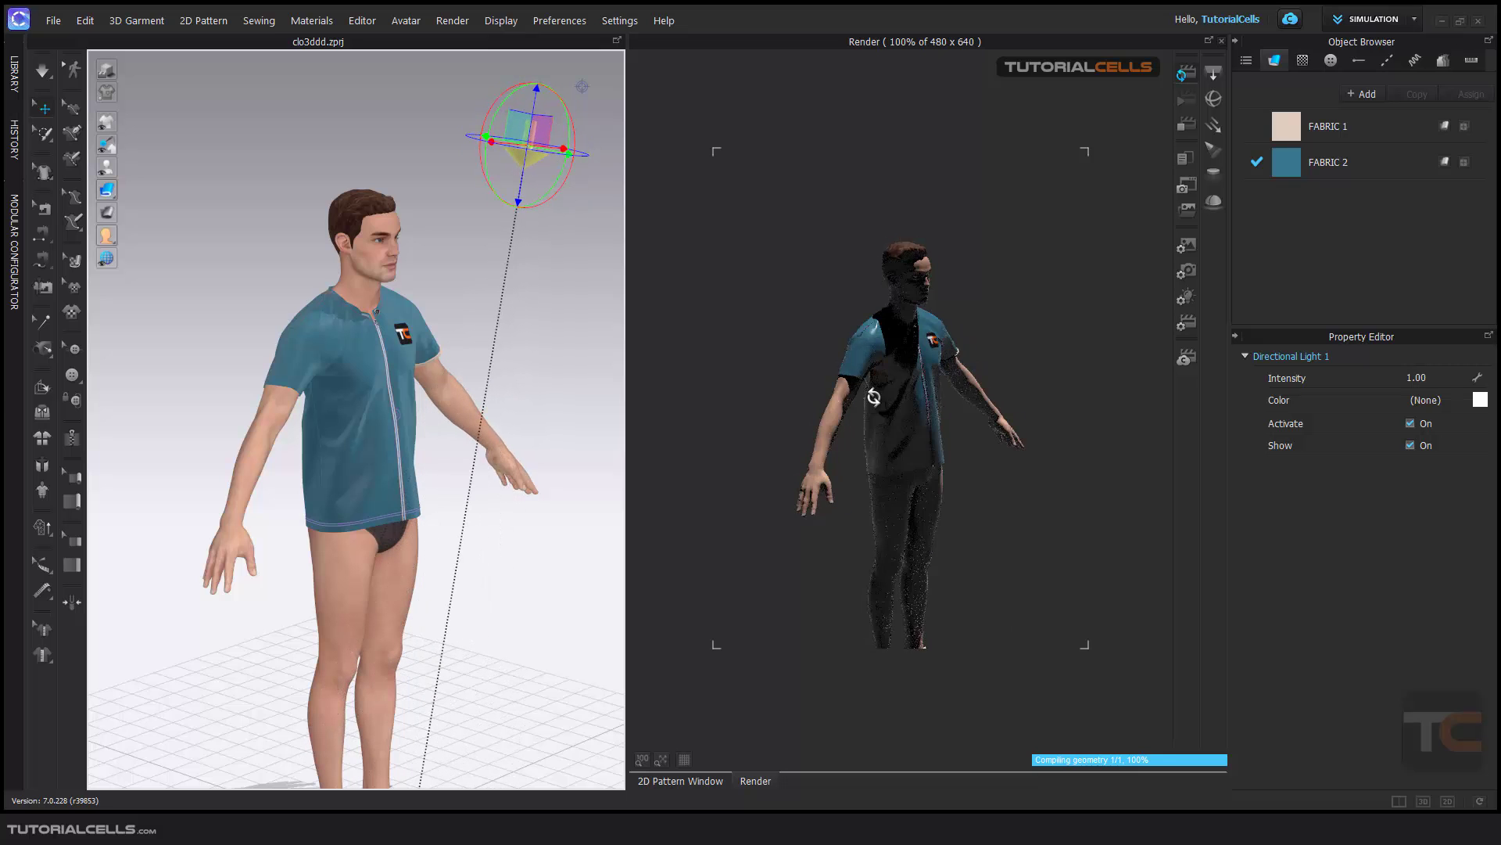
{"action": "mouse_move", "coordinate": [874, 397]}
{"action": "right_mouse_down"}
{"action": "mouse_move", "coordinate": [836, 391]}
{"action": "mouse_move", "coordinate": [889, 402]}
{"action": "right_mouse_up"}
{"action": "scroll", "coordinate": [371, 253], "scroll_direction": "down", "scroll_amount": 2}
{"action": "left_click_drag", "start_coordinate": [478, 154], "coordinate": [469, 158]}
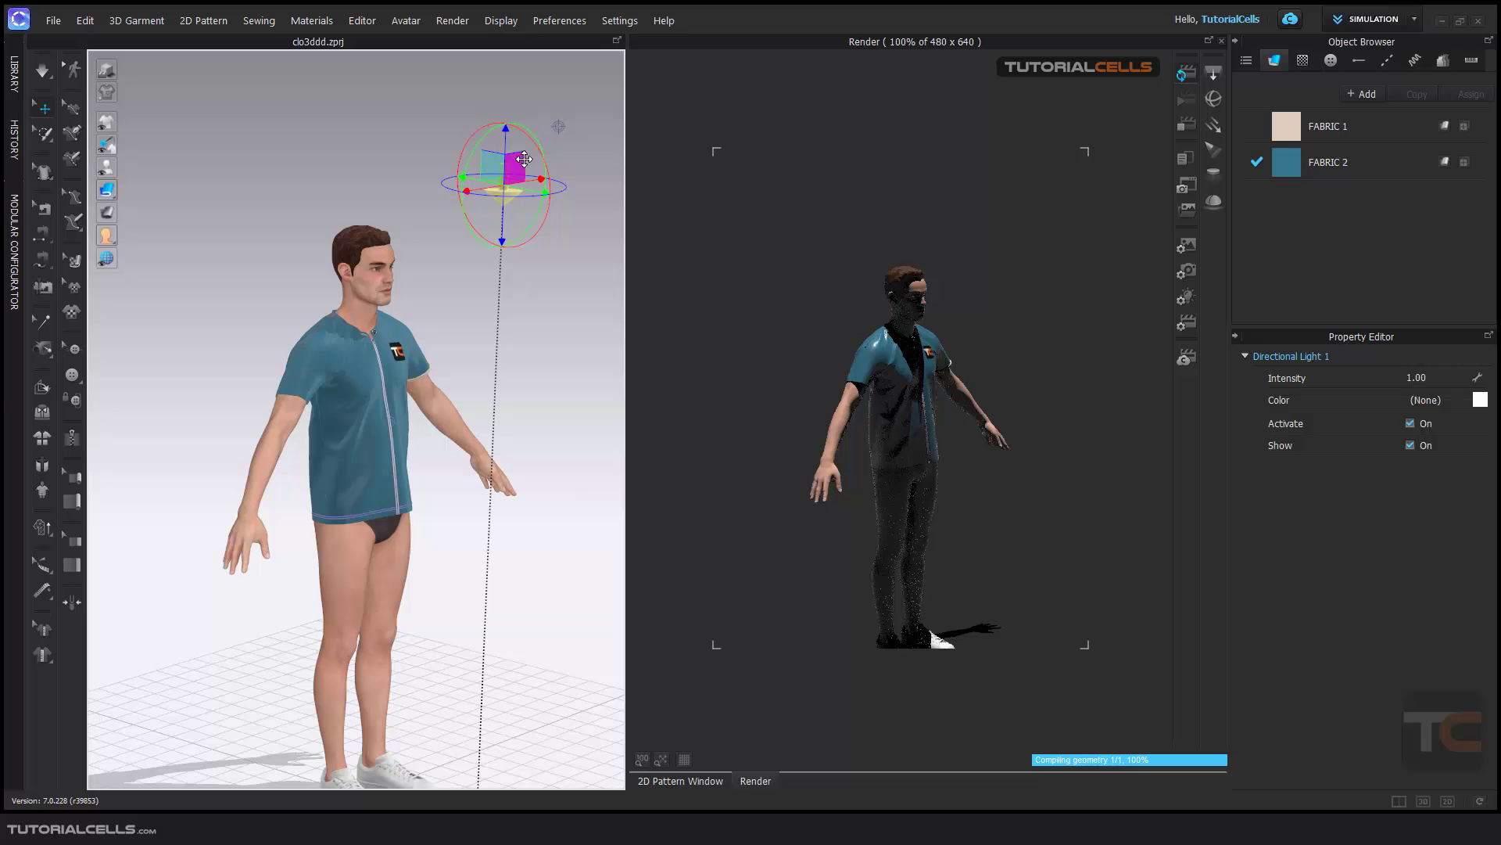
{"action": "right_click_drag", "start_coordinate": [524, 159], "coordinate": [503, 206]}
{"action": "left_click_drag", "start_coordinate": [504, 160], "coordinate": [494, 202]}
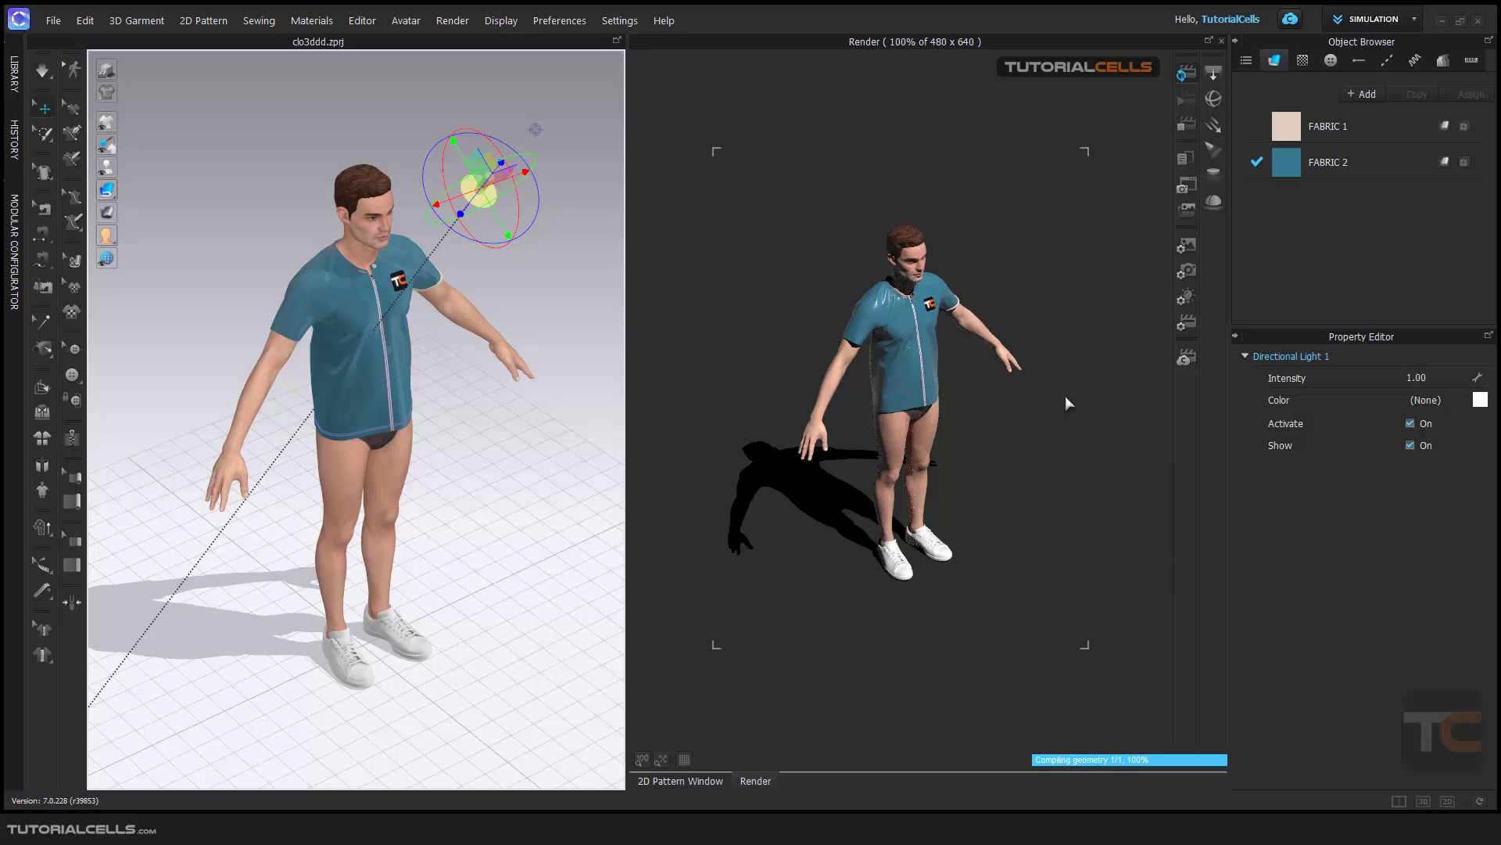
Replace the directional light with a spot light and raise it in front of the avatar near the hand
{"action": "key", "text": "Delete"}
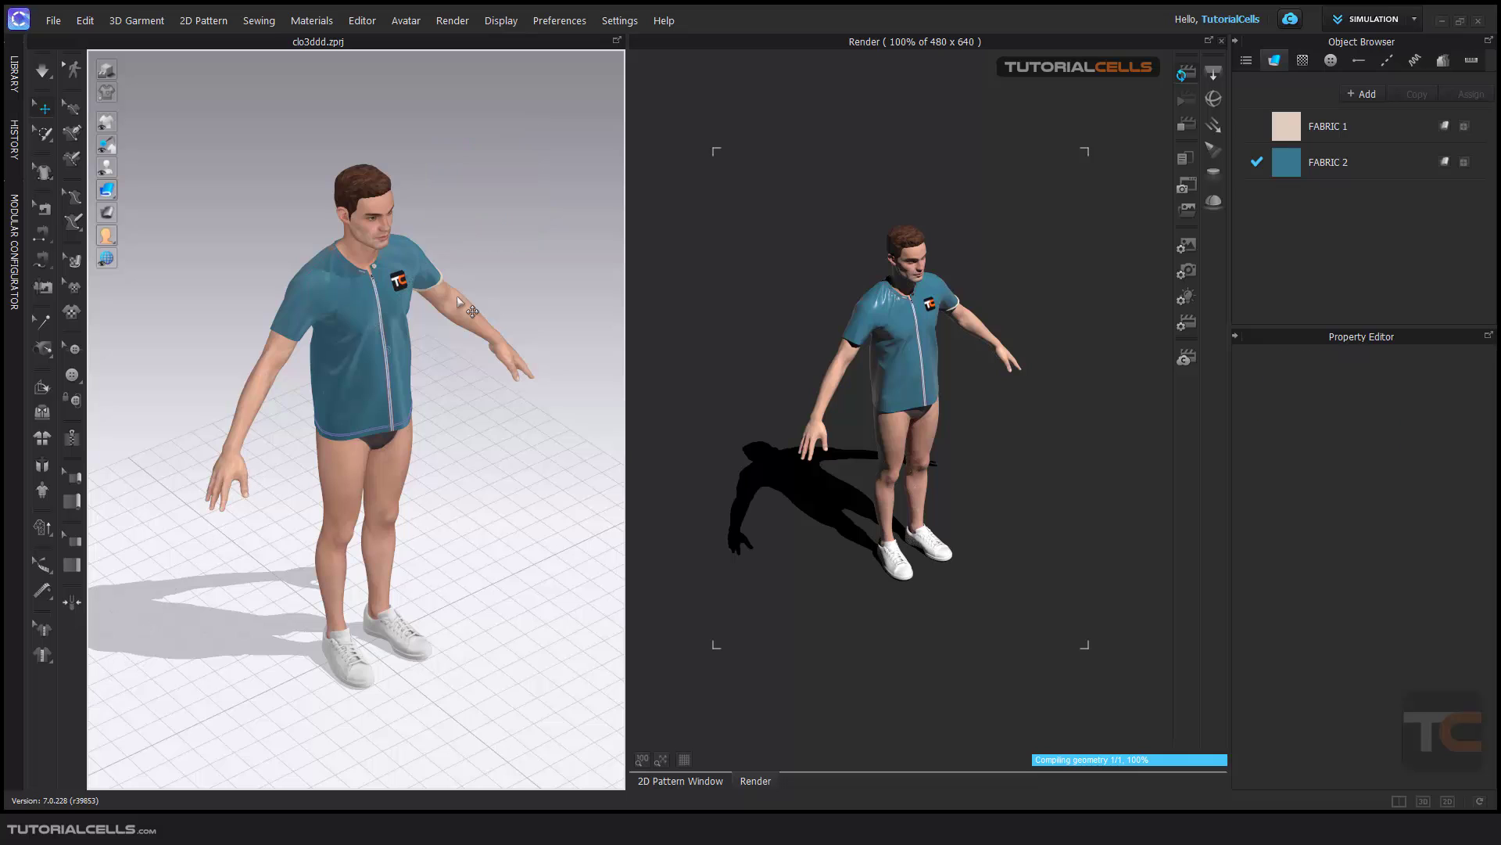
{"action": "right_click_drag", "start_coordinate": [892, 380], "coordinate": [903, 372]}
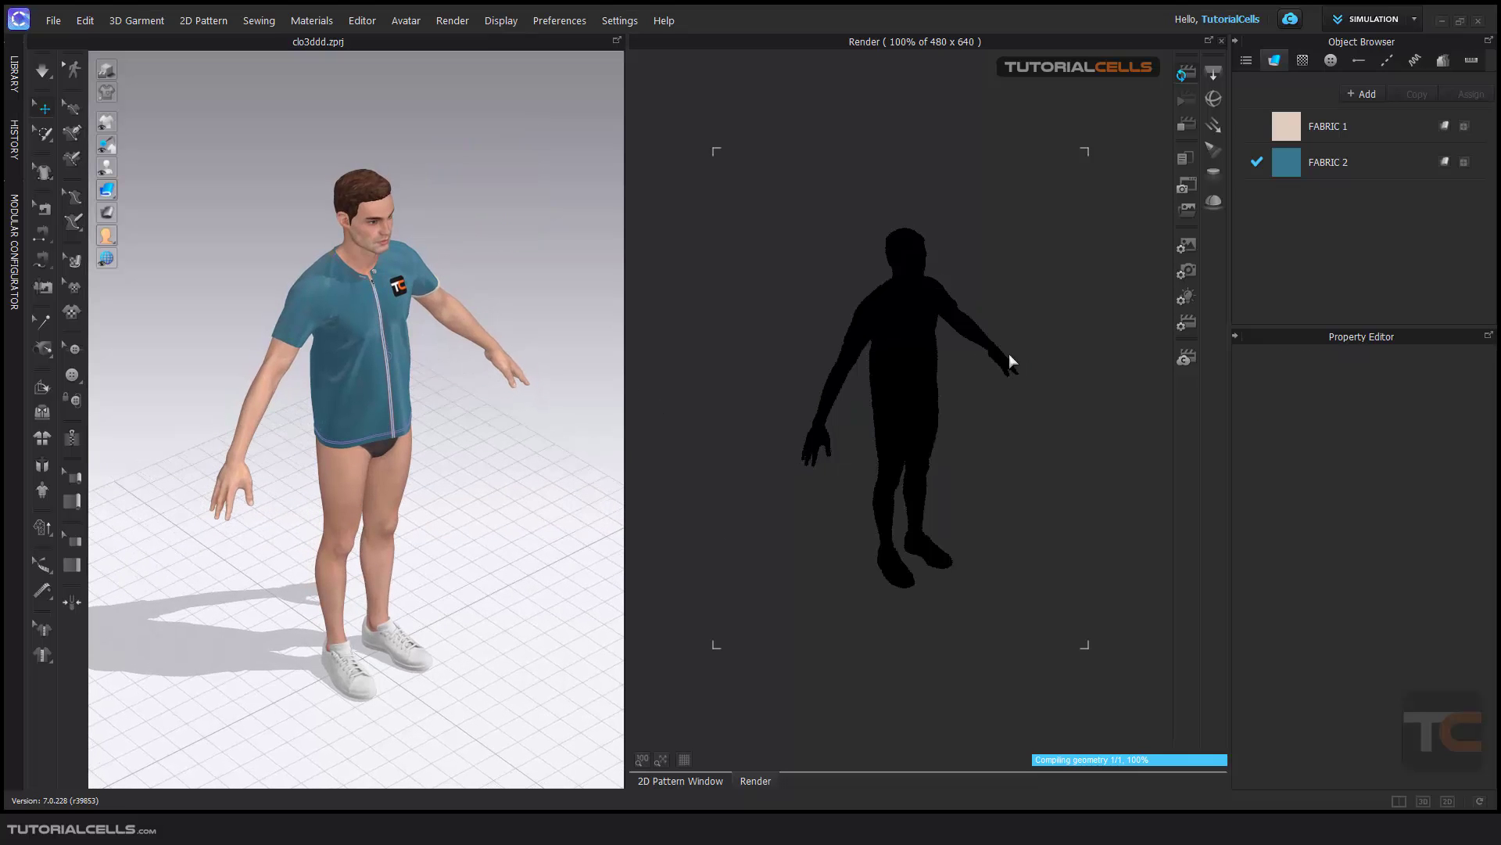
{"action": "left_click", "coordinate": [1213, 147]}
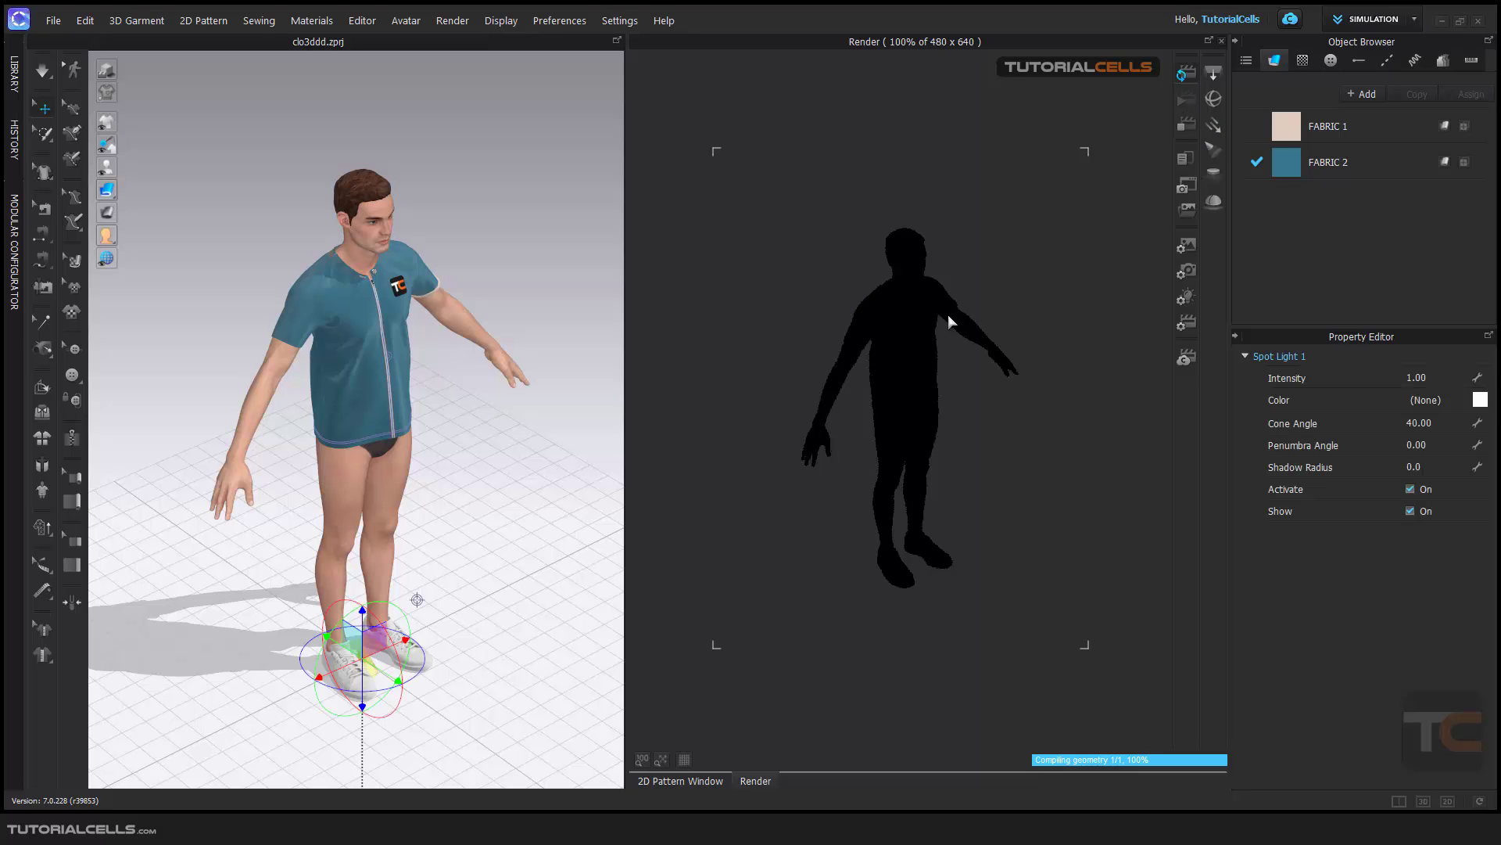
{"action": "left_click_drag", "start_coordinate": [358, 613], "coordinate": [504, 353]}
{"action": "scroll", "coordinate": [896, 486], "scroll_direction": "down", "scroll_amount": 3}
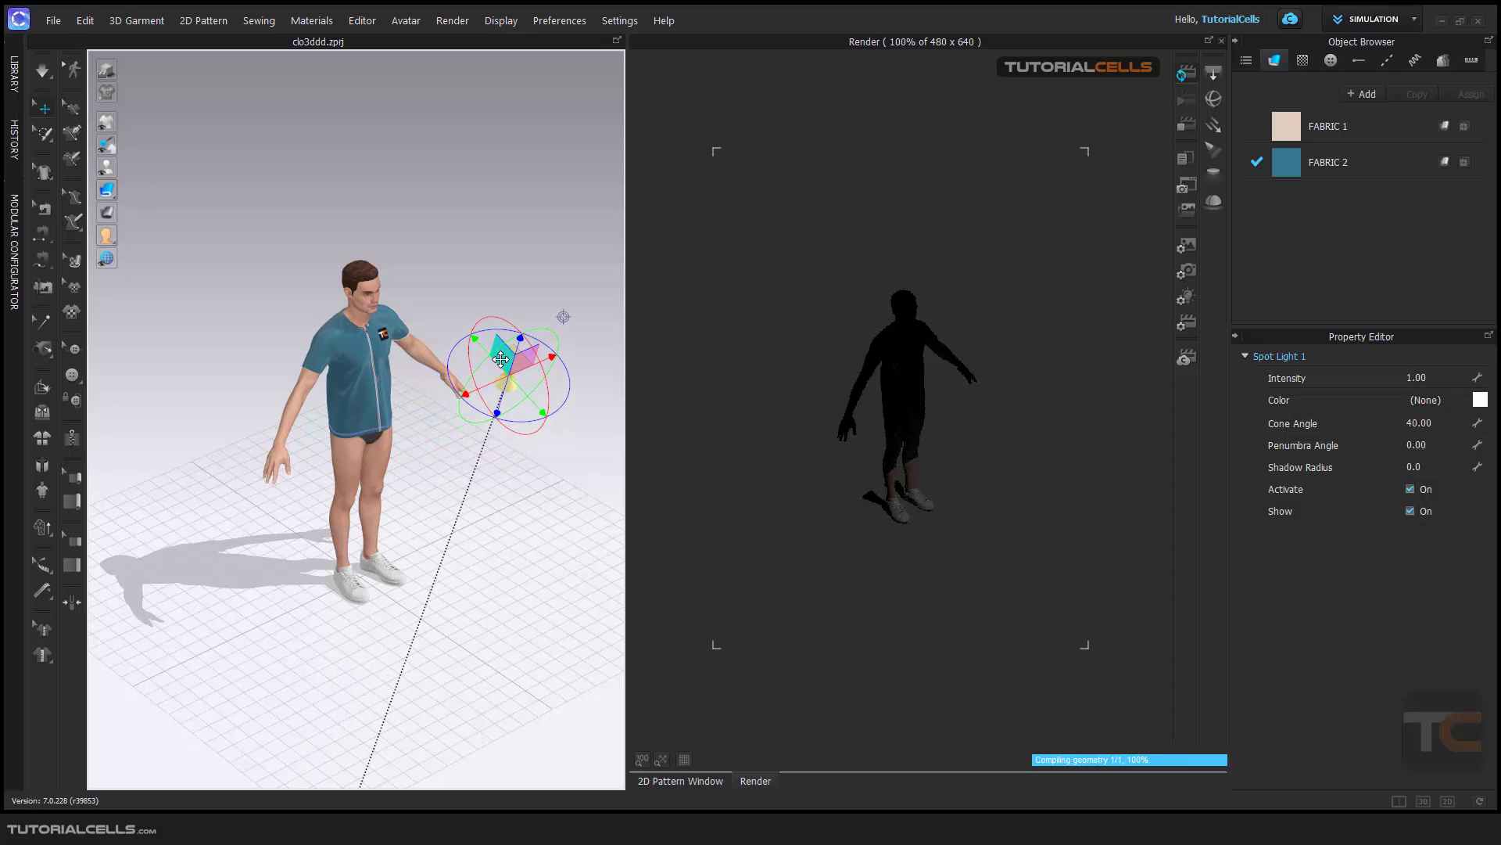
Delete the spot light and stop the interactive render
{"action": "left_click", "coordinate": [523, 330]}
{"action": "right_click_drag", "start_coordinate": [905, 395], "coordinate": [909, 385]}
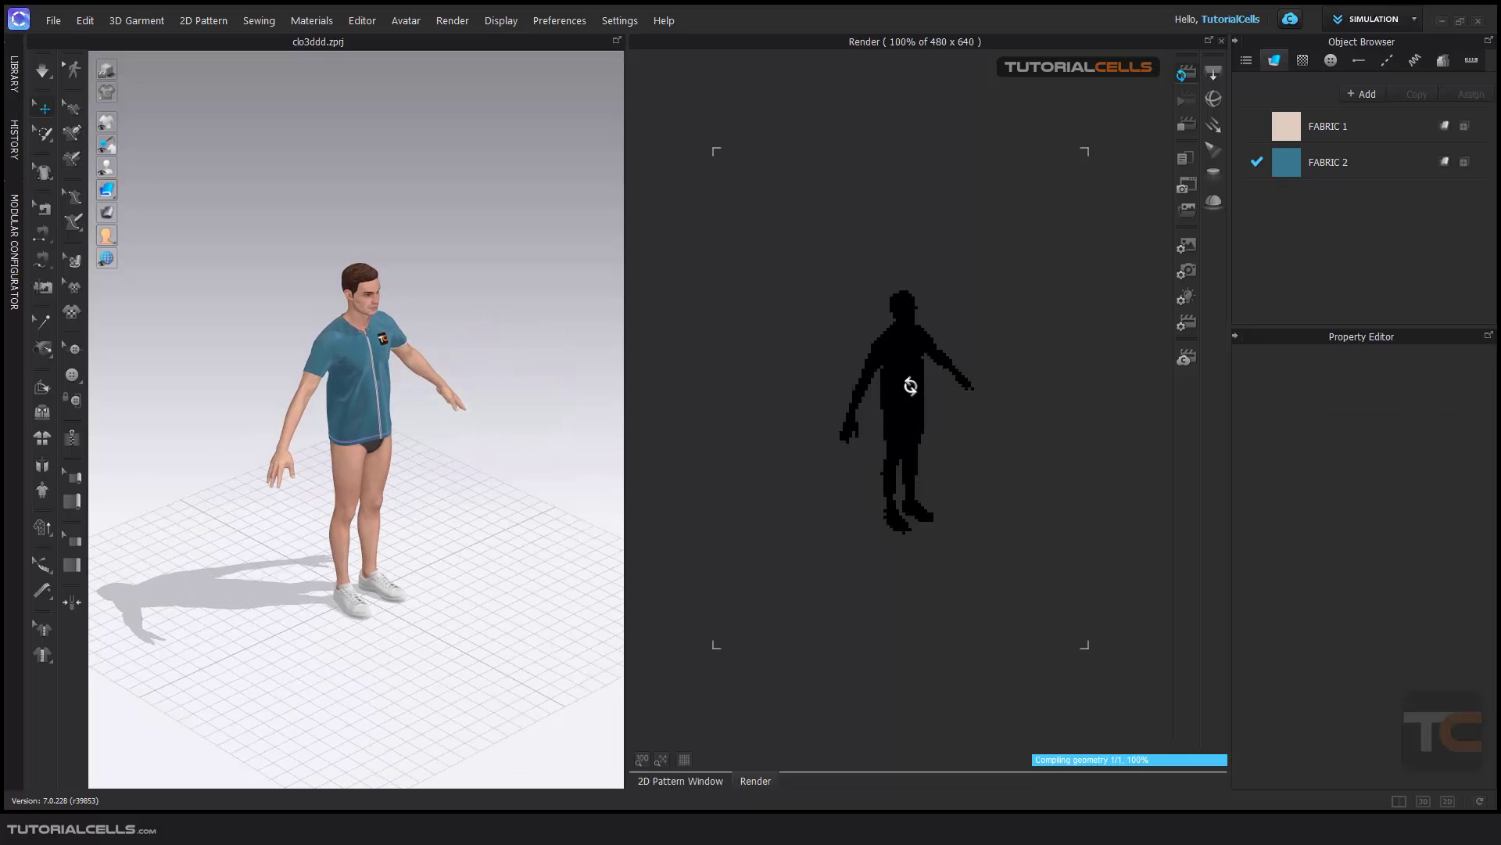
{"action": "left_click", "coordinate": [1190, 125]}
{"action": "scroll", "coordinate": [417, 500], "scroll_direction": "down", "scroll_amount": 3}
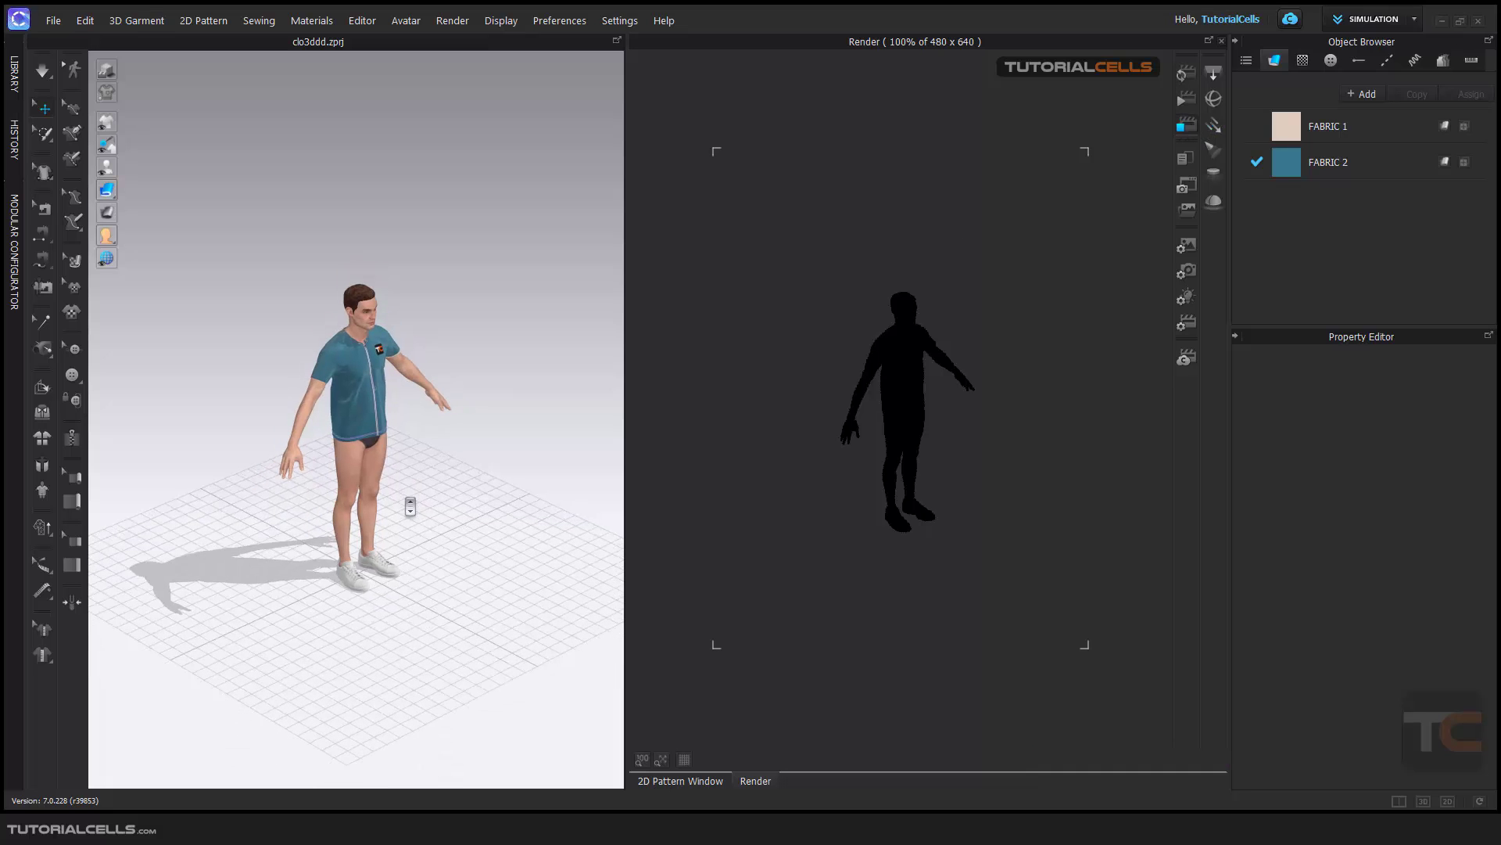
{"action": "scroll", "coordinate": [406, 504], "scroll_direction": "up", "scroll_amount": 1}
{"action": "middle_click_drag", "start_coordinate": [424, 533], "coordinate": [444, 472]}
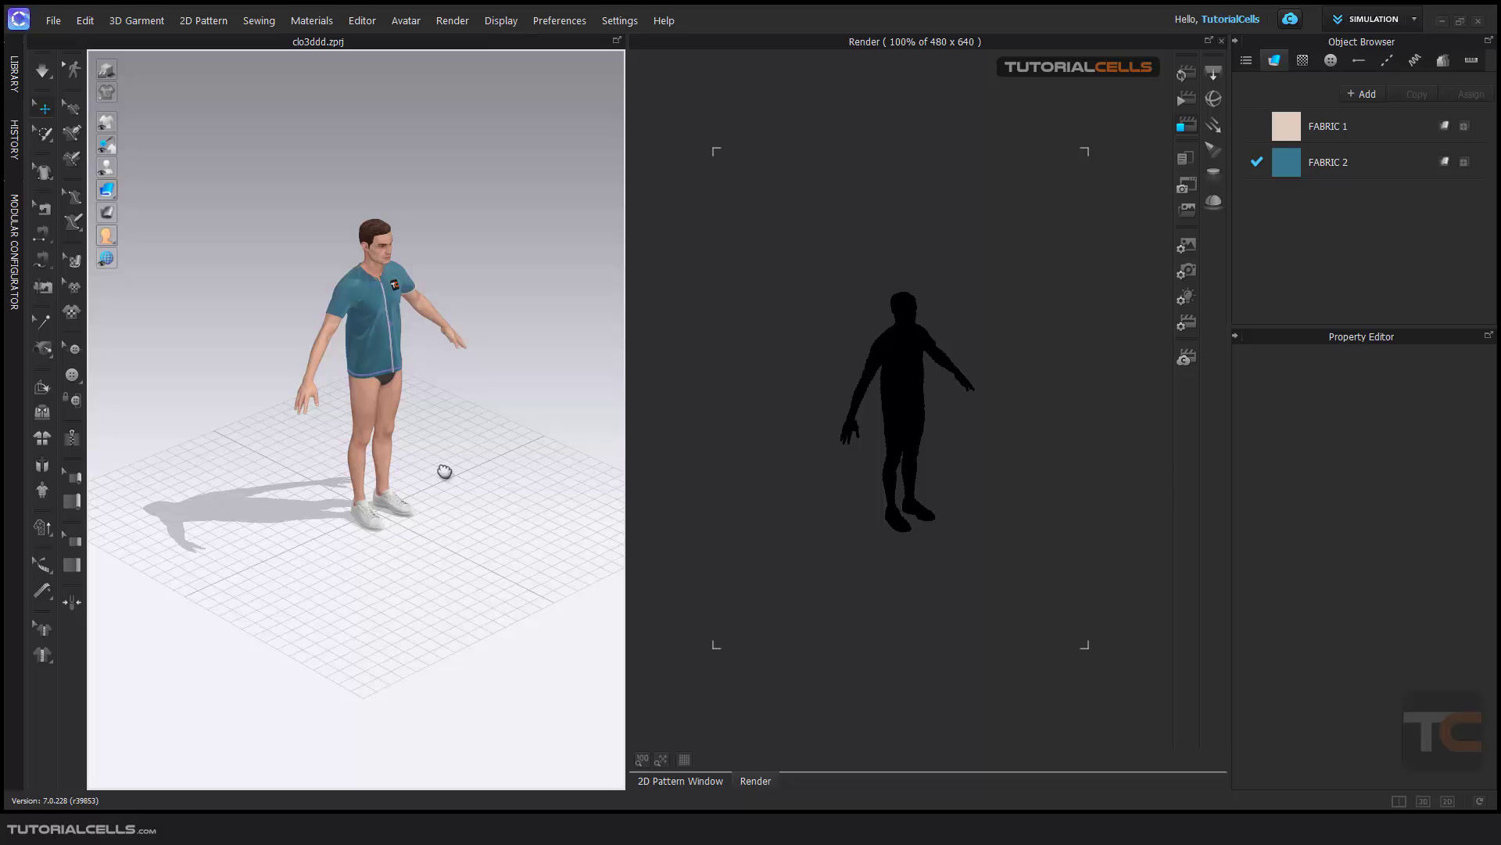
Draw a large rectangle pattern above the T-shirt pieces in the 2D pattern layout
{"action": "left_click", "coordinate": [655, 781]}
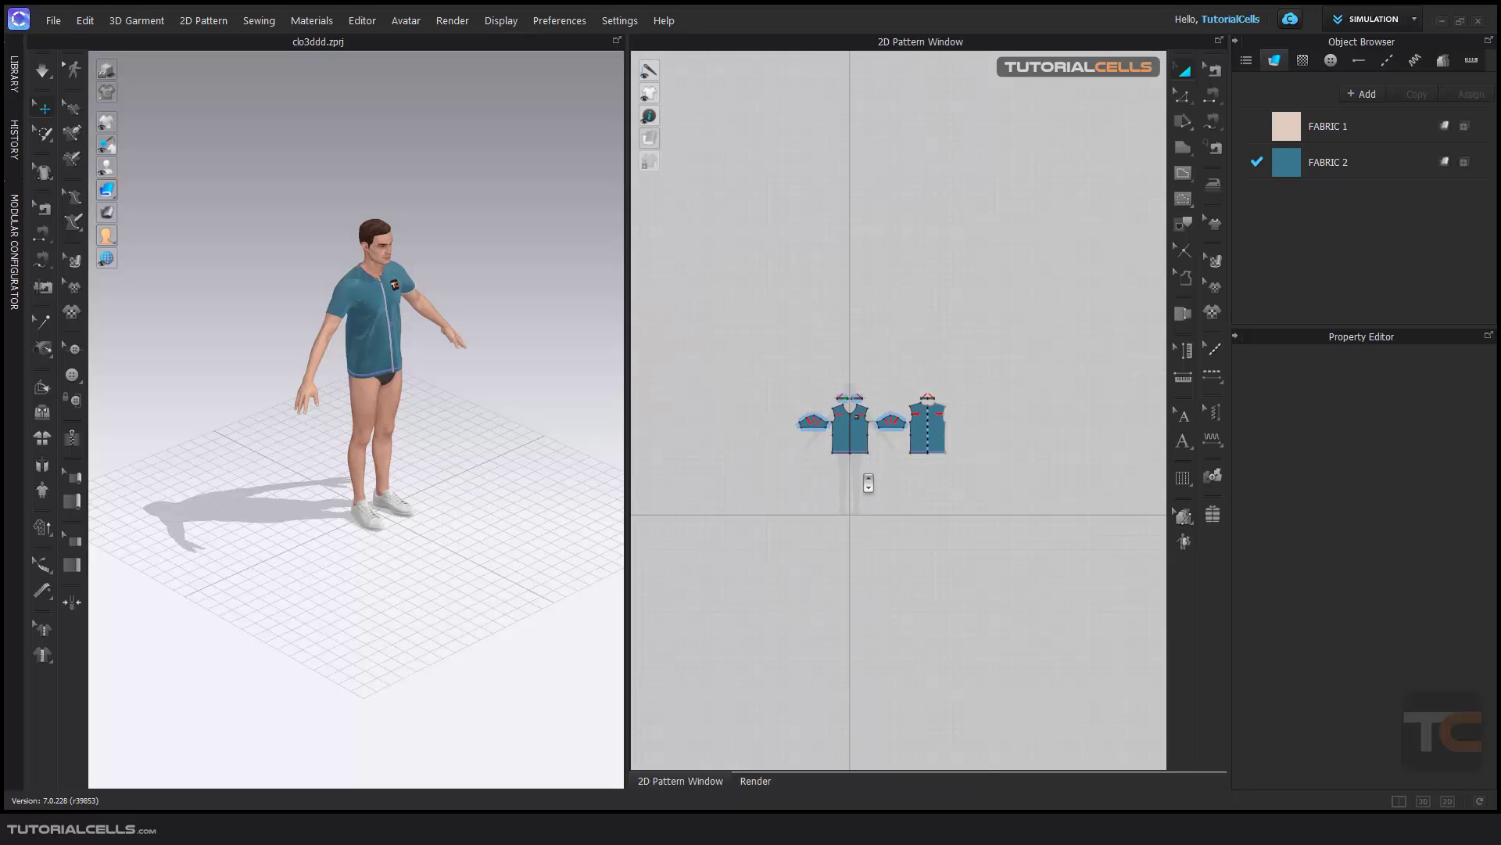
{"action": "left_click", "coordinate": [1183, 148]}
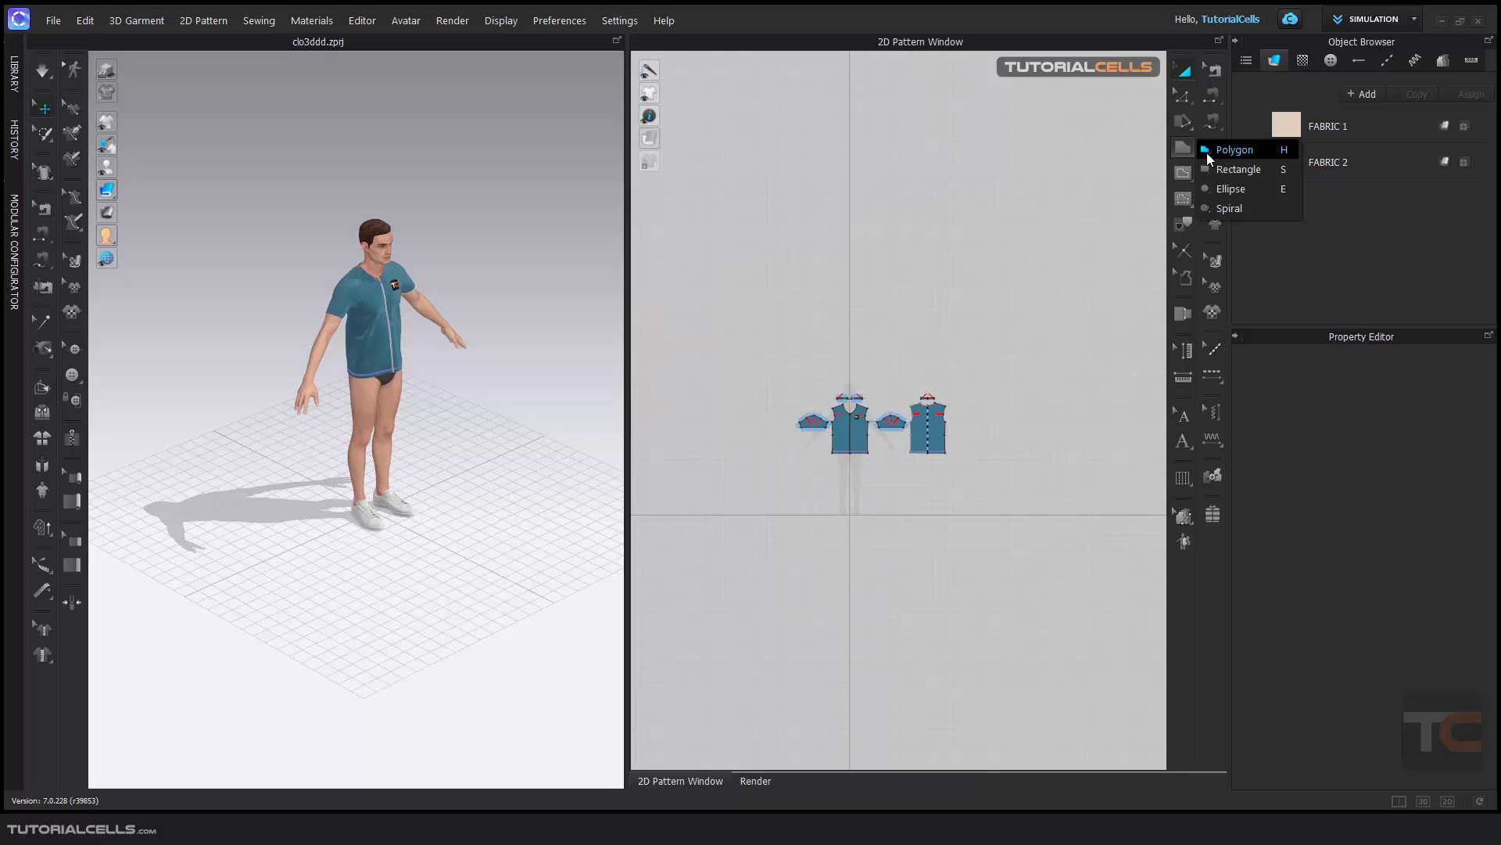
{"action": "left_click", "coordinate": [1222, 169]}
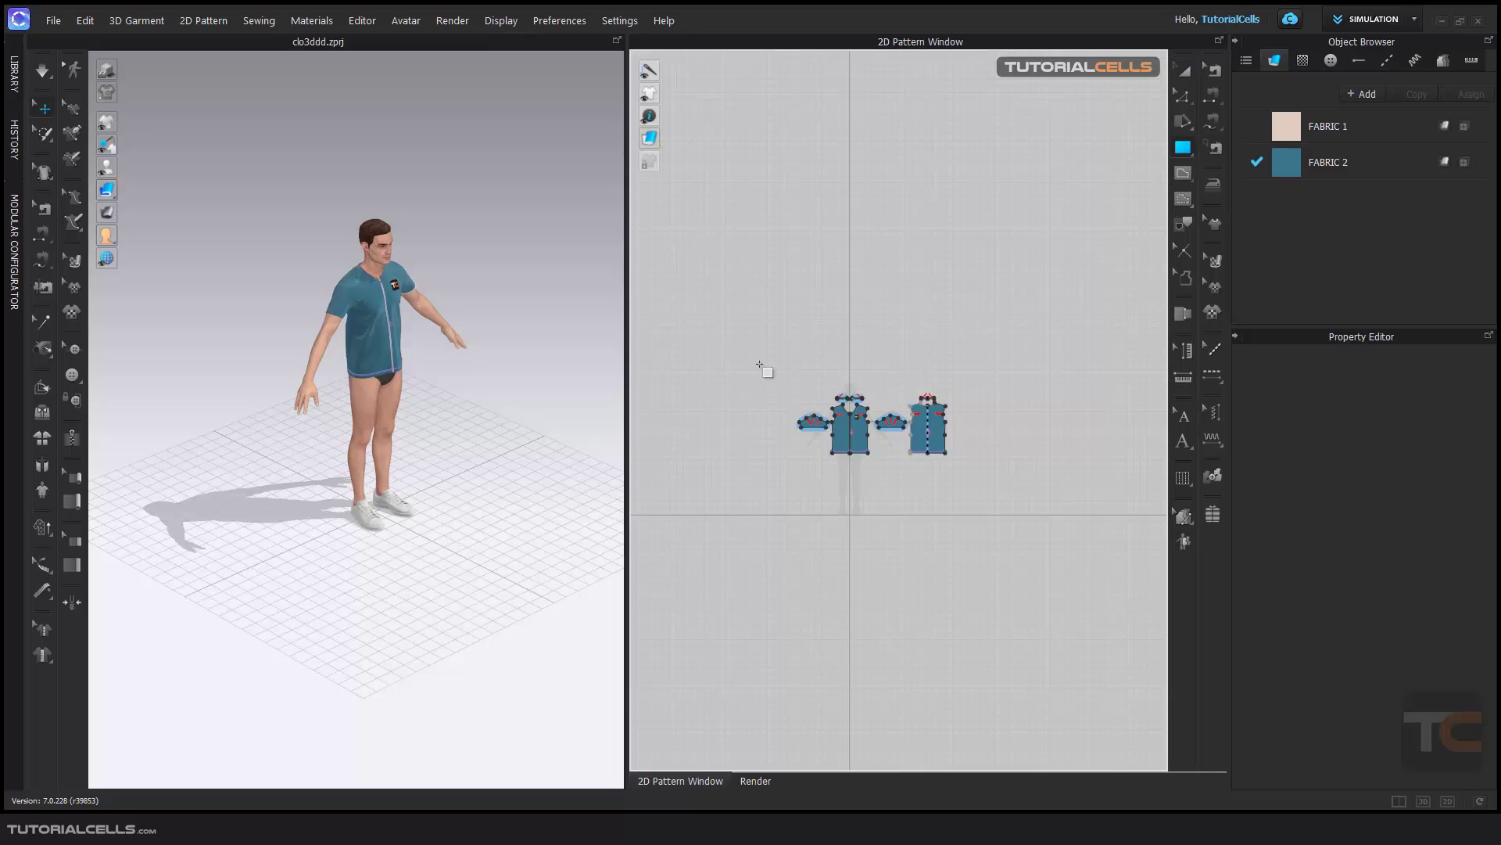
{"action": "left_click_drag", "start_coordinate": [749, 246], "coordinate": [963, 379]}
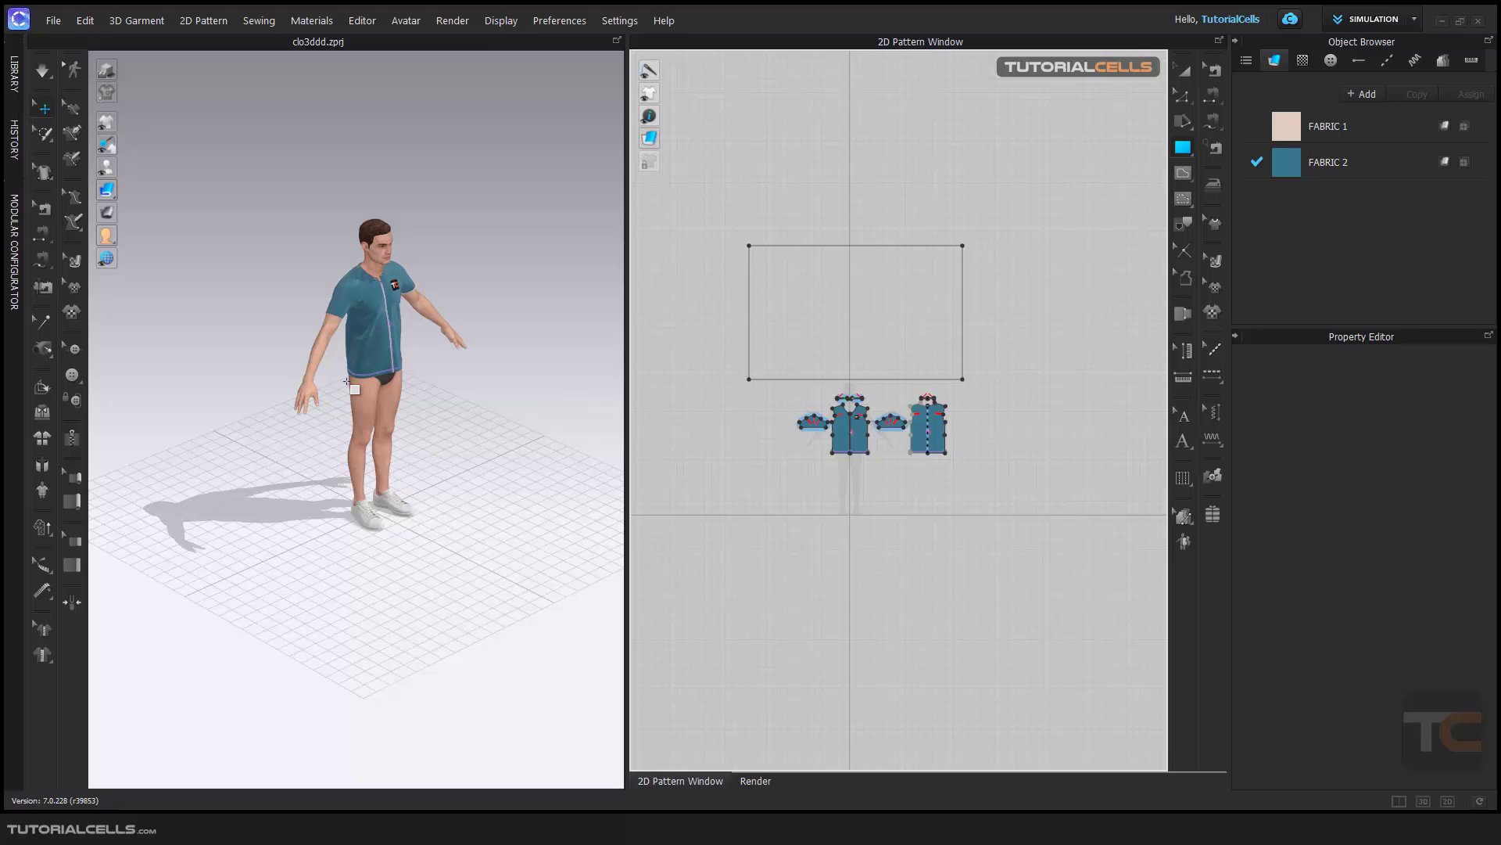
Move the large rectangle pattern down behind the avatar in the 3D scene as a backdrop
{"action": "left_click", "coordinate": [794, 252]}
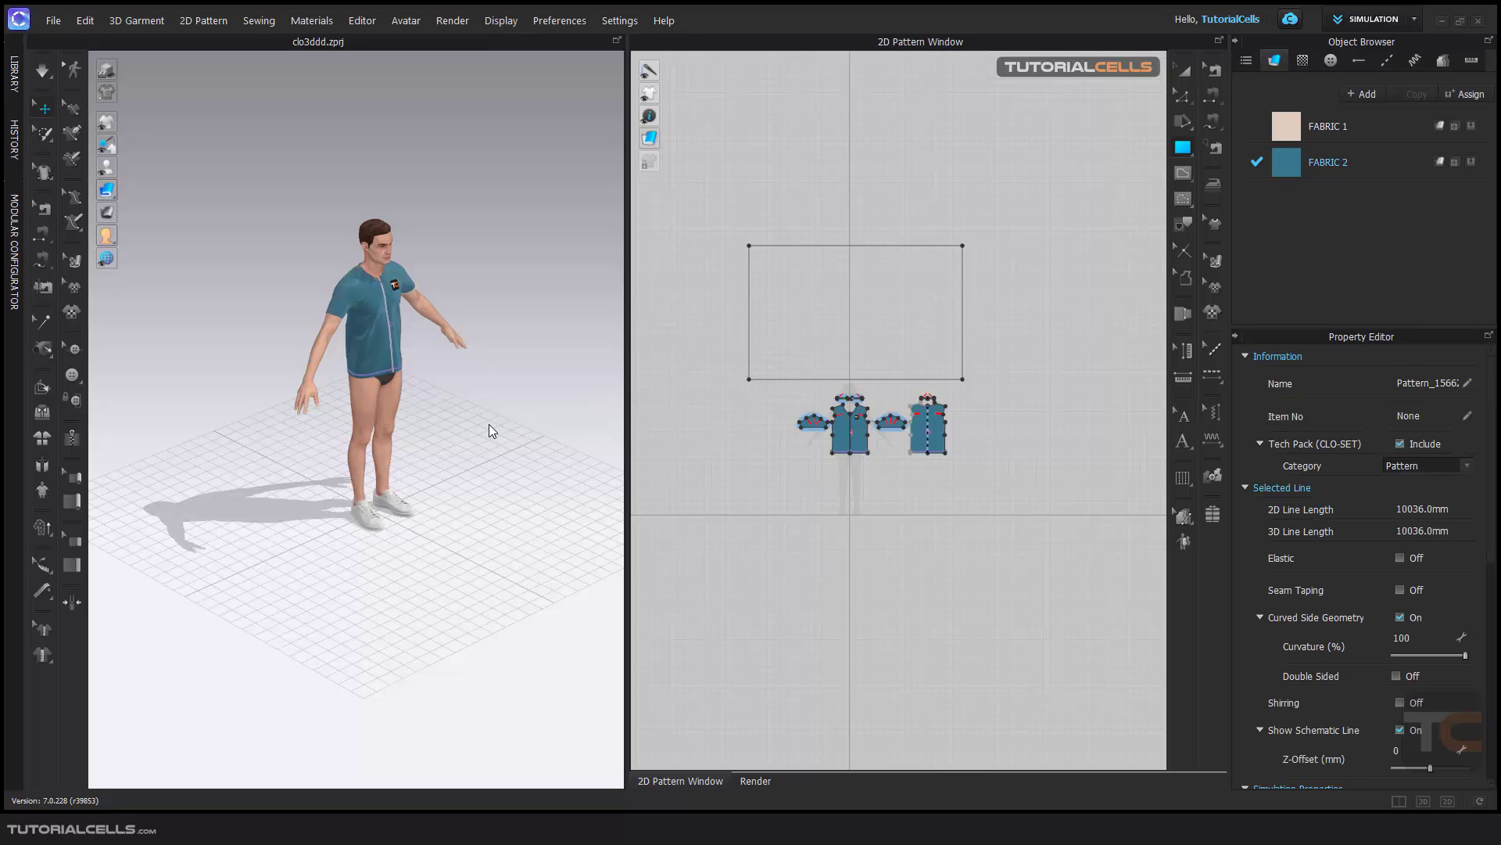
{"action": "scroll", "coordinate": [420, 409], "scroll_direction": "down", "scroll_amount": 5}
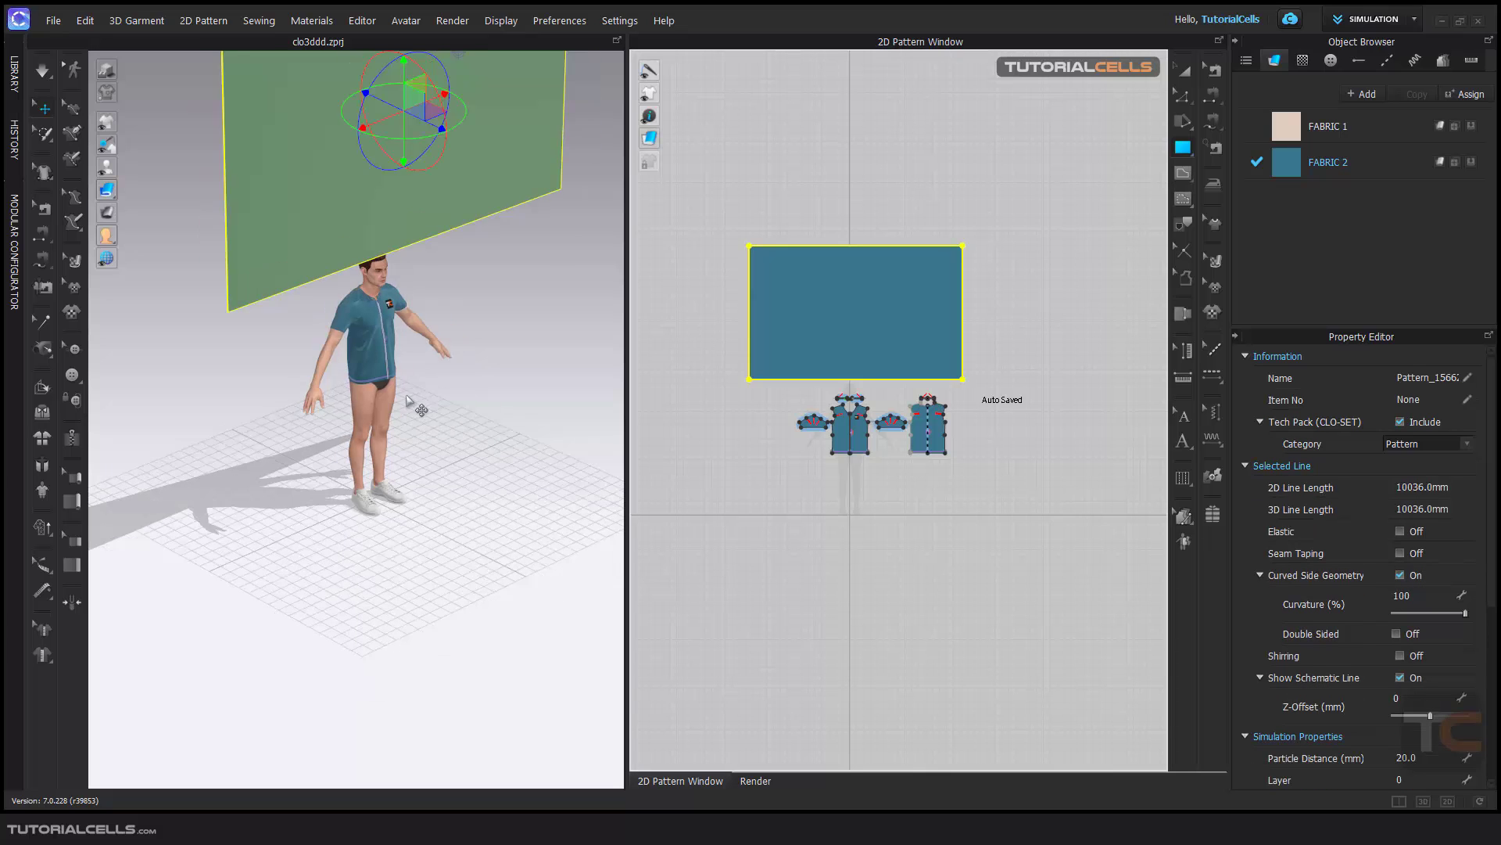
{"action": "left_click_drag", "start_coordinate": [398, 201], "coordinate": [305, 346]}
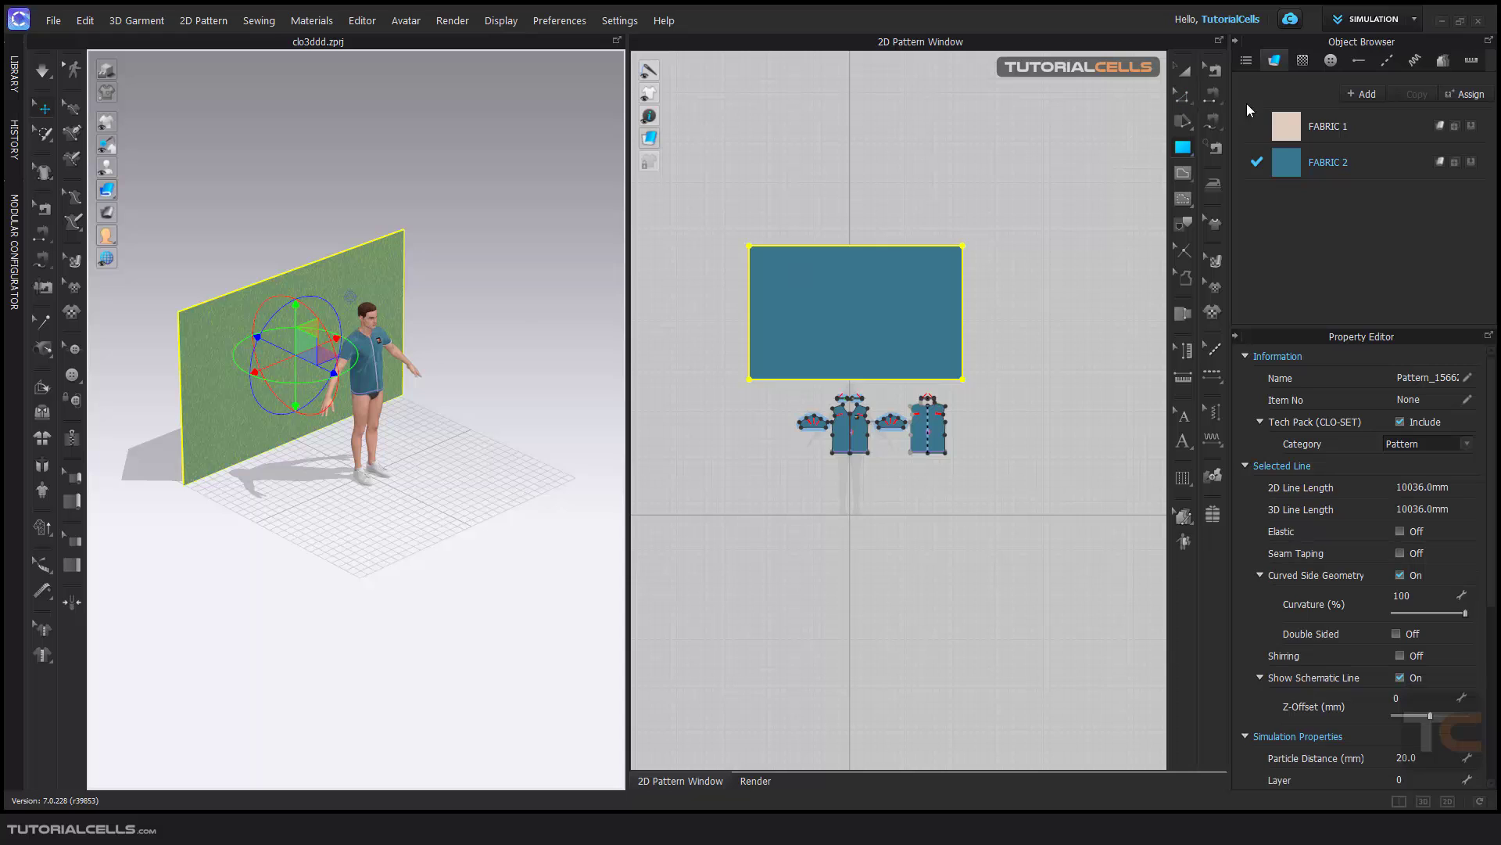
Assign FABRIC 1 to the backdrop rectangle behind the avatar and freeze the pattern
{"action": "left_click_drag", "start_coordinate": [1279, 123], "coordinate": [404, 282]}
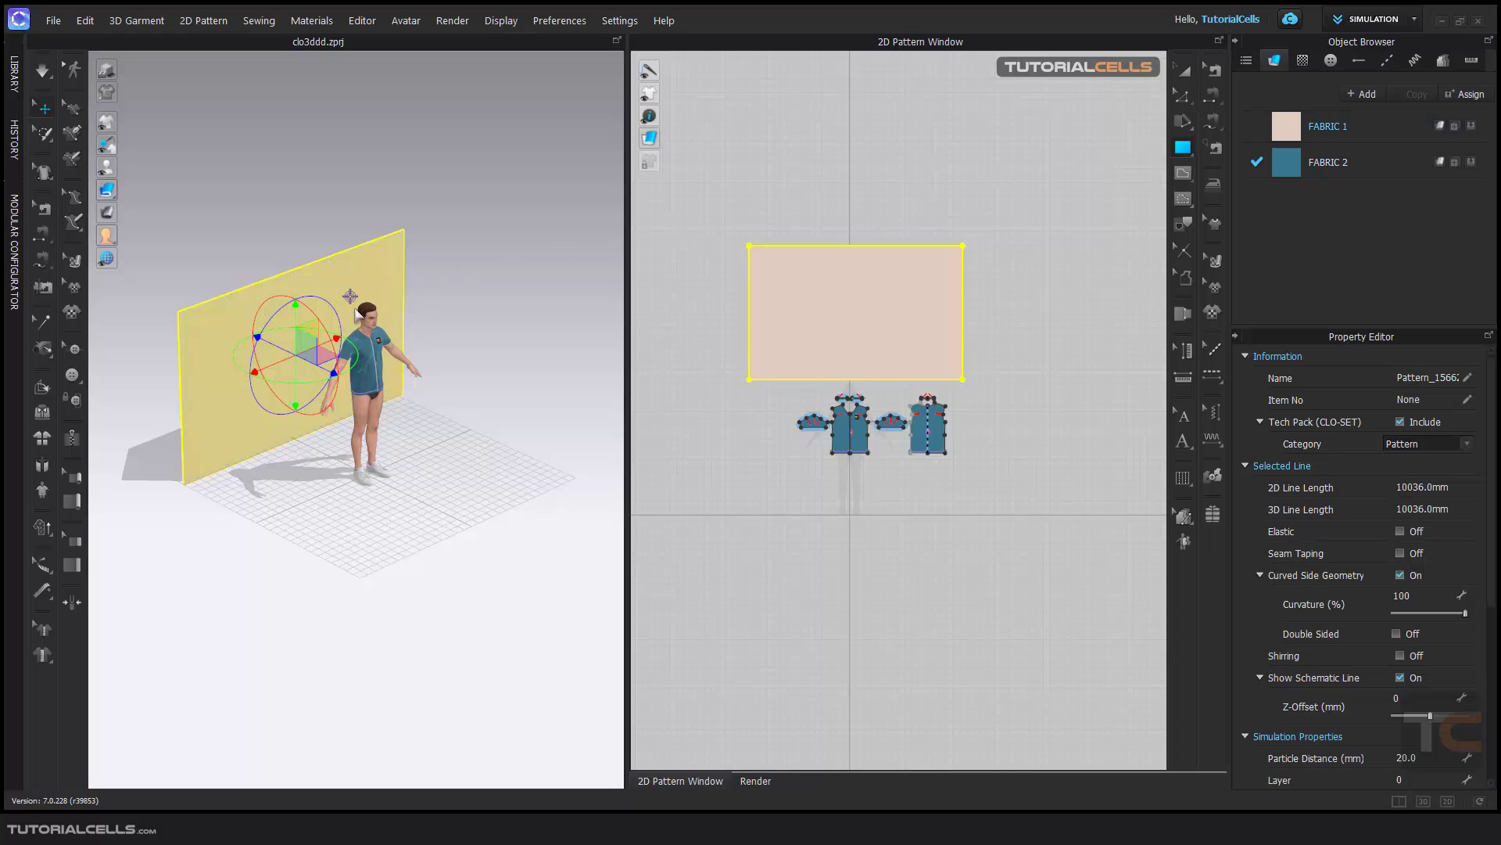
{"action": "right_click", "coordinate": [373, 274]}
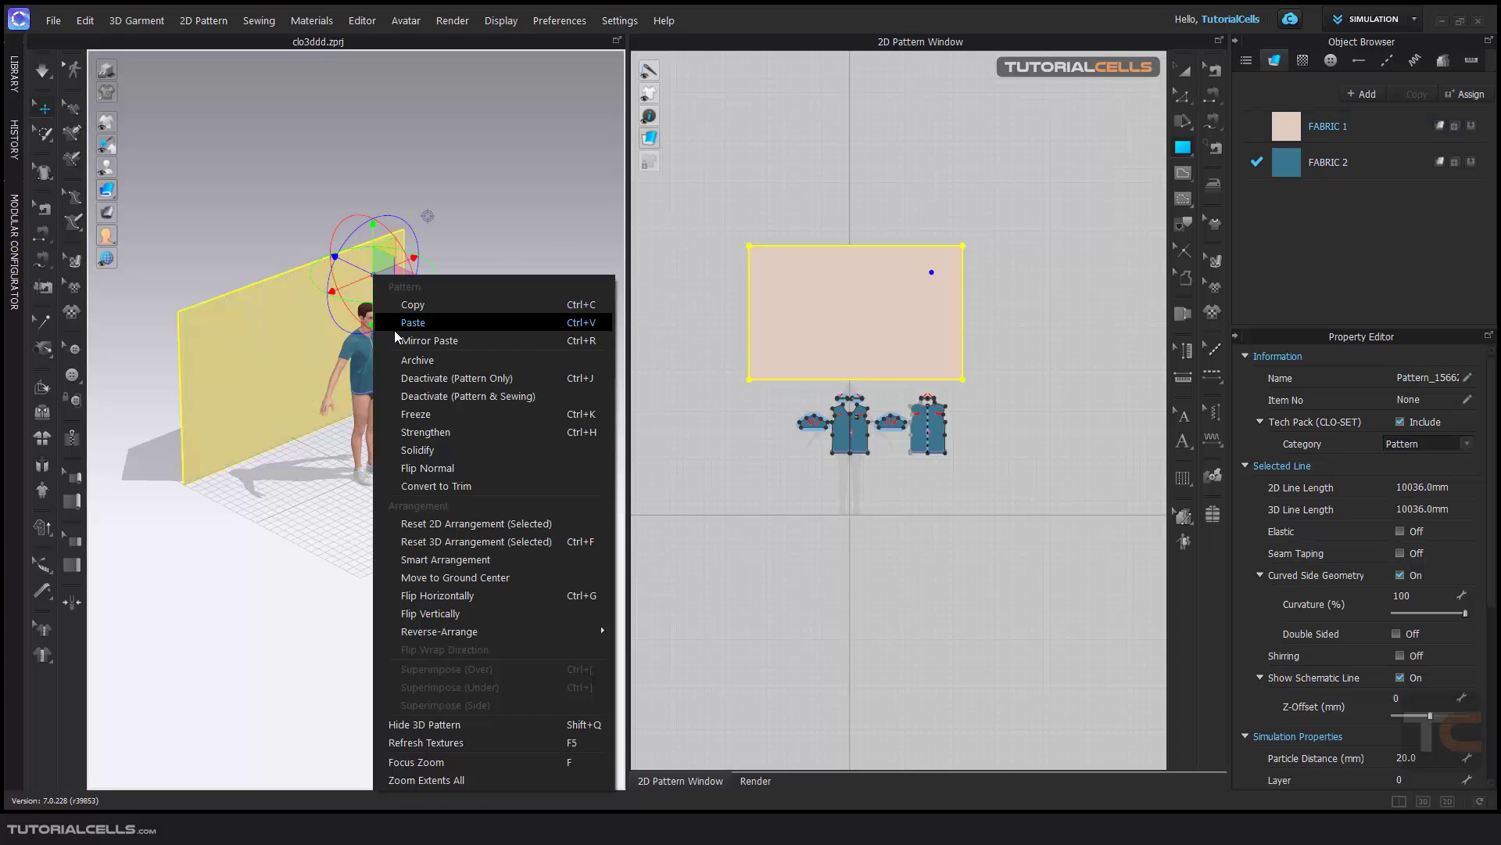
{"action": "left_click", "coordinate": [431, 430]}
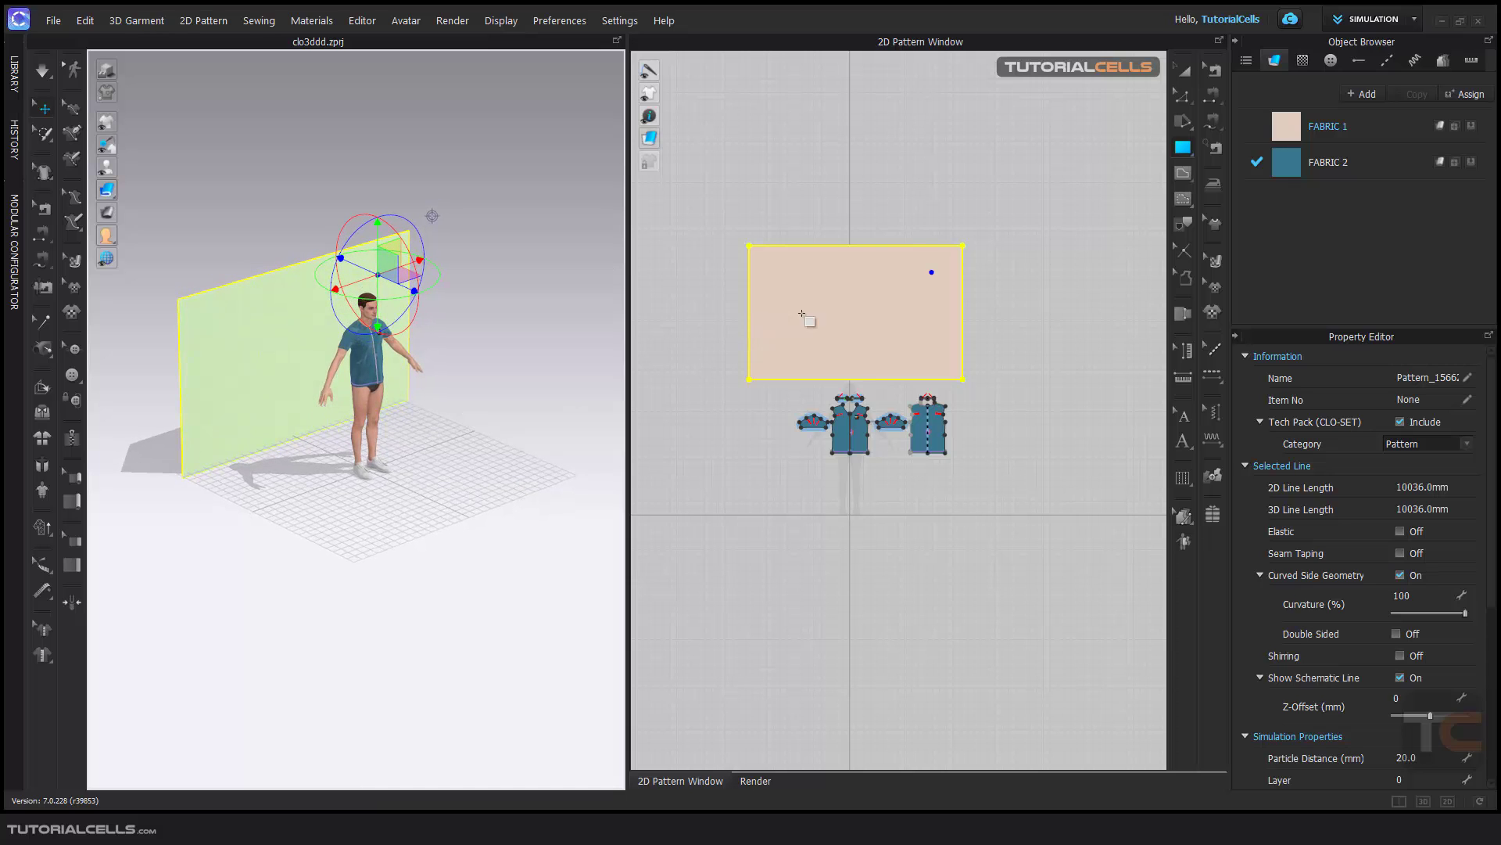
Duplicate the backdrop rectangle directly above the original in the 2D pattern layout
{"action": "left_click", "coordinate": [1183, 70]}
{"action": "left_click", "coordinate": [860, 344]}
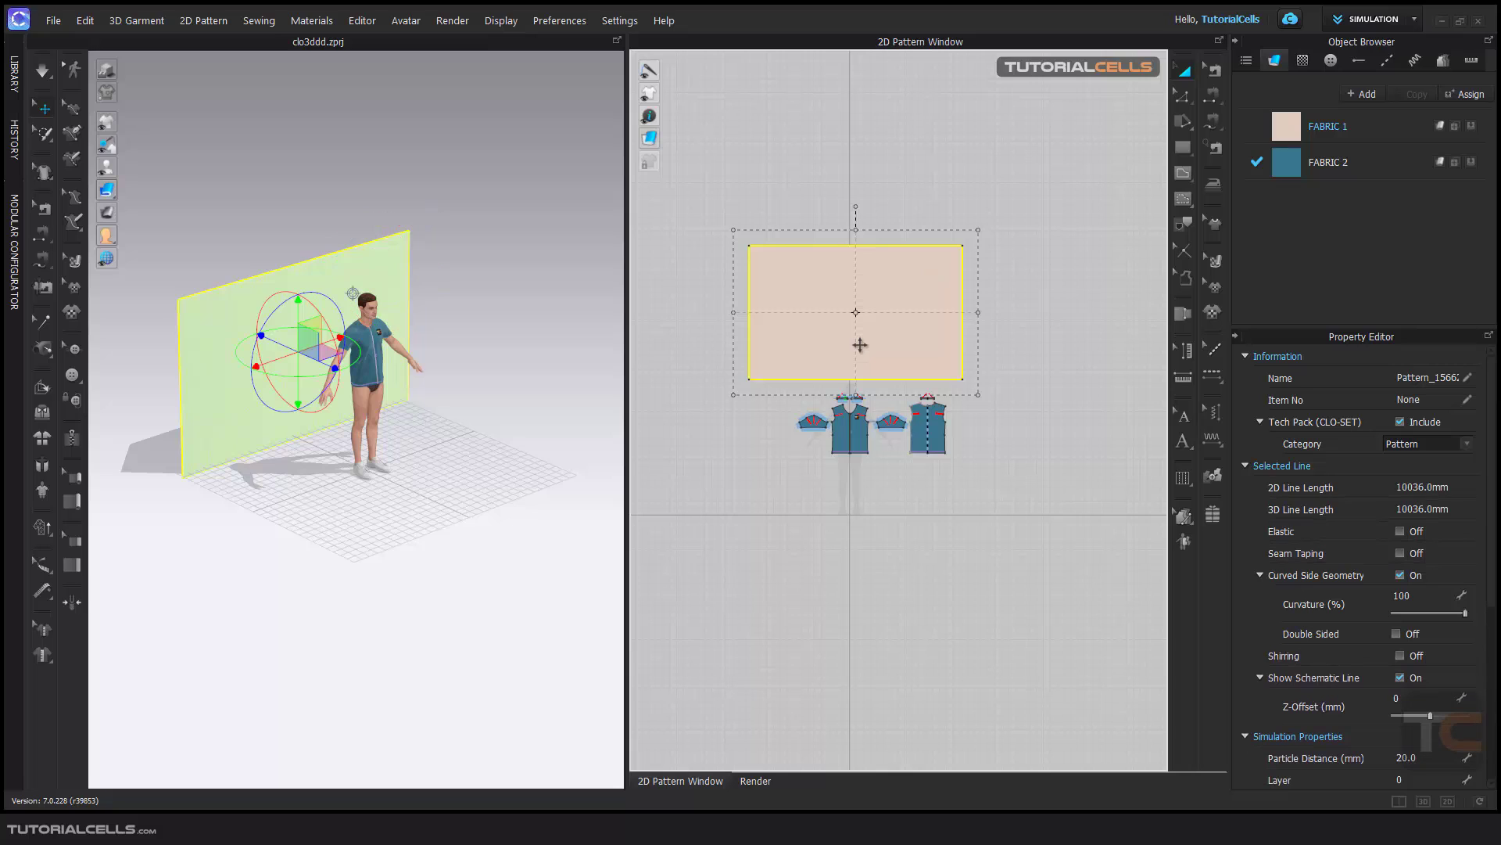
{"action": "left_click_drag", "start_coordinate": [860, 344], "coordinate": [857, 182]}
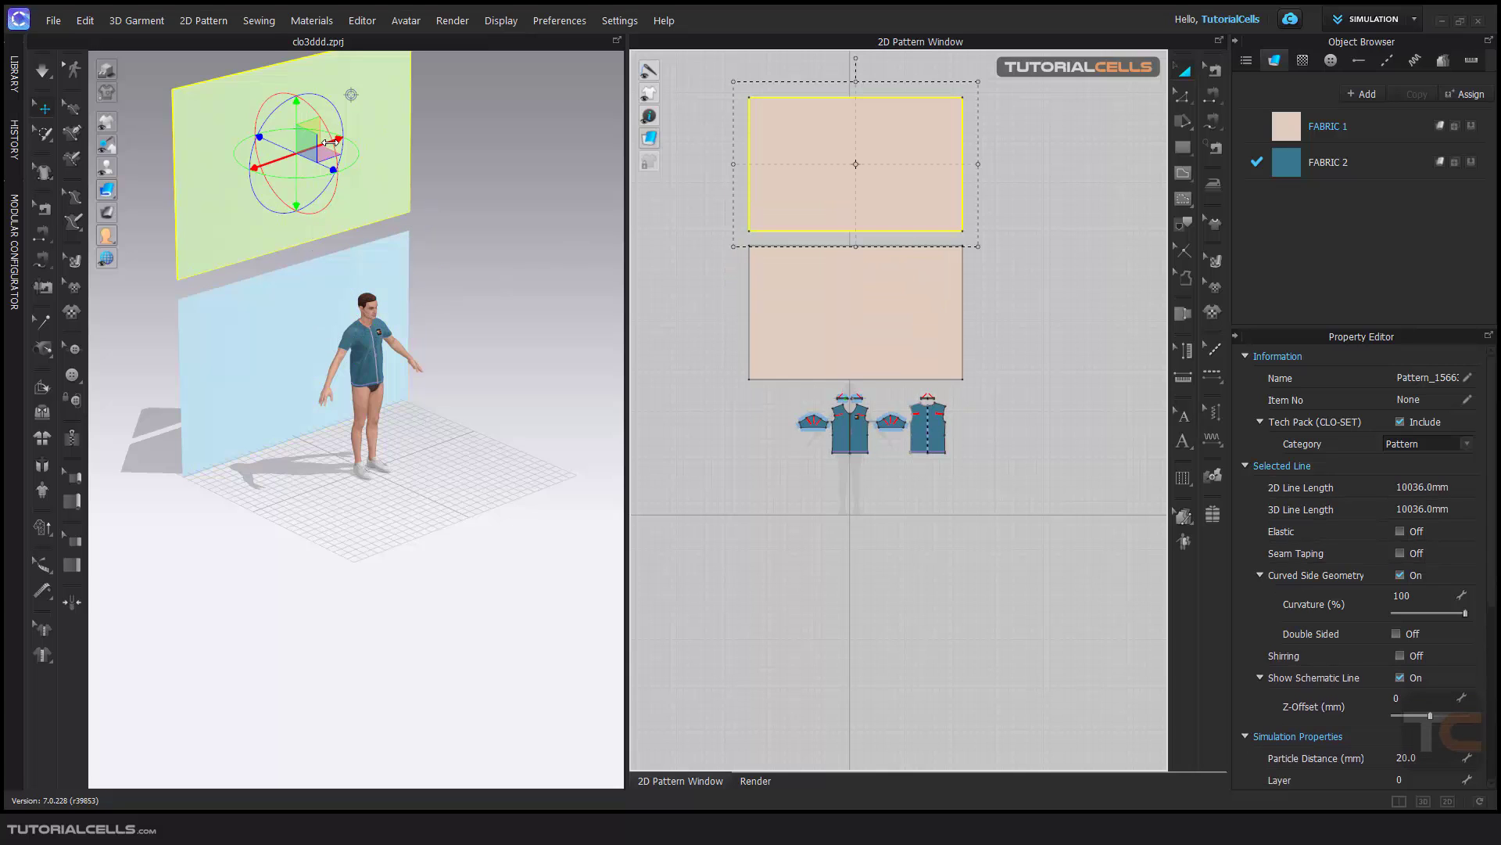
Lay the duplicated rectangle flat under the avatar as a floor and raise it slightly to the shoes in the 3D scene
{"action": "left_click_drag", "start_coordinate": [333, 145], "coordinate": [368, 456]}
{"action": "scroll", "coordinate": [368, 455], "scroll_direction": "up", "scroll_amount": 1}
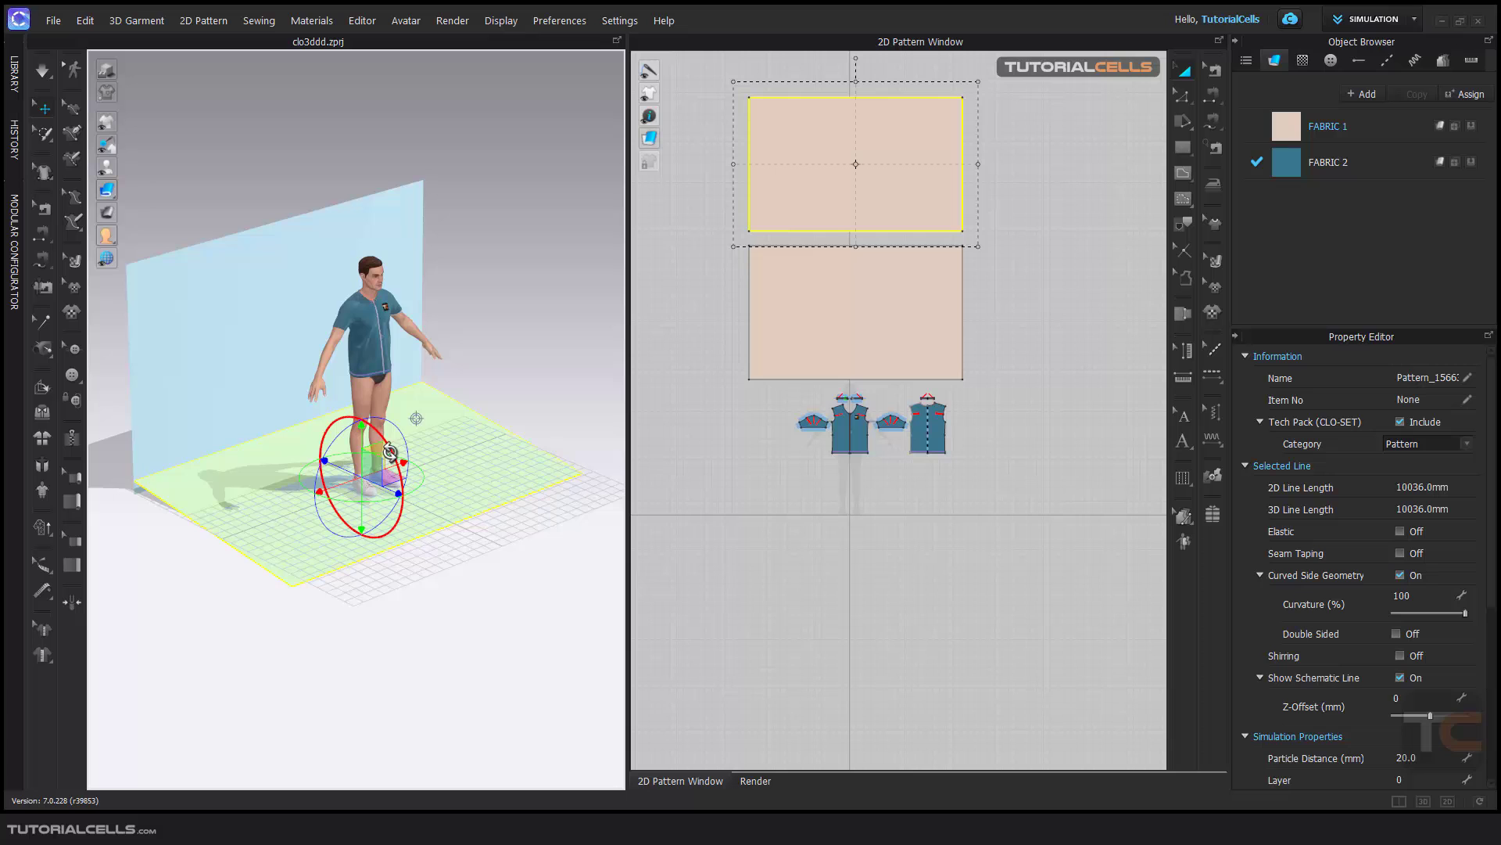
{"action": "scroll", "coordinate": [359, 442], "scroll_direction": "up", "scroll_amount": 2}
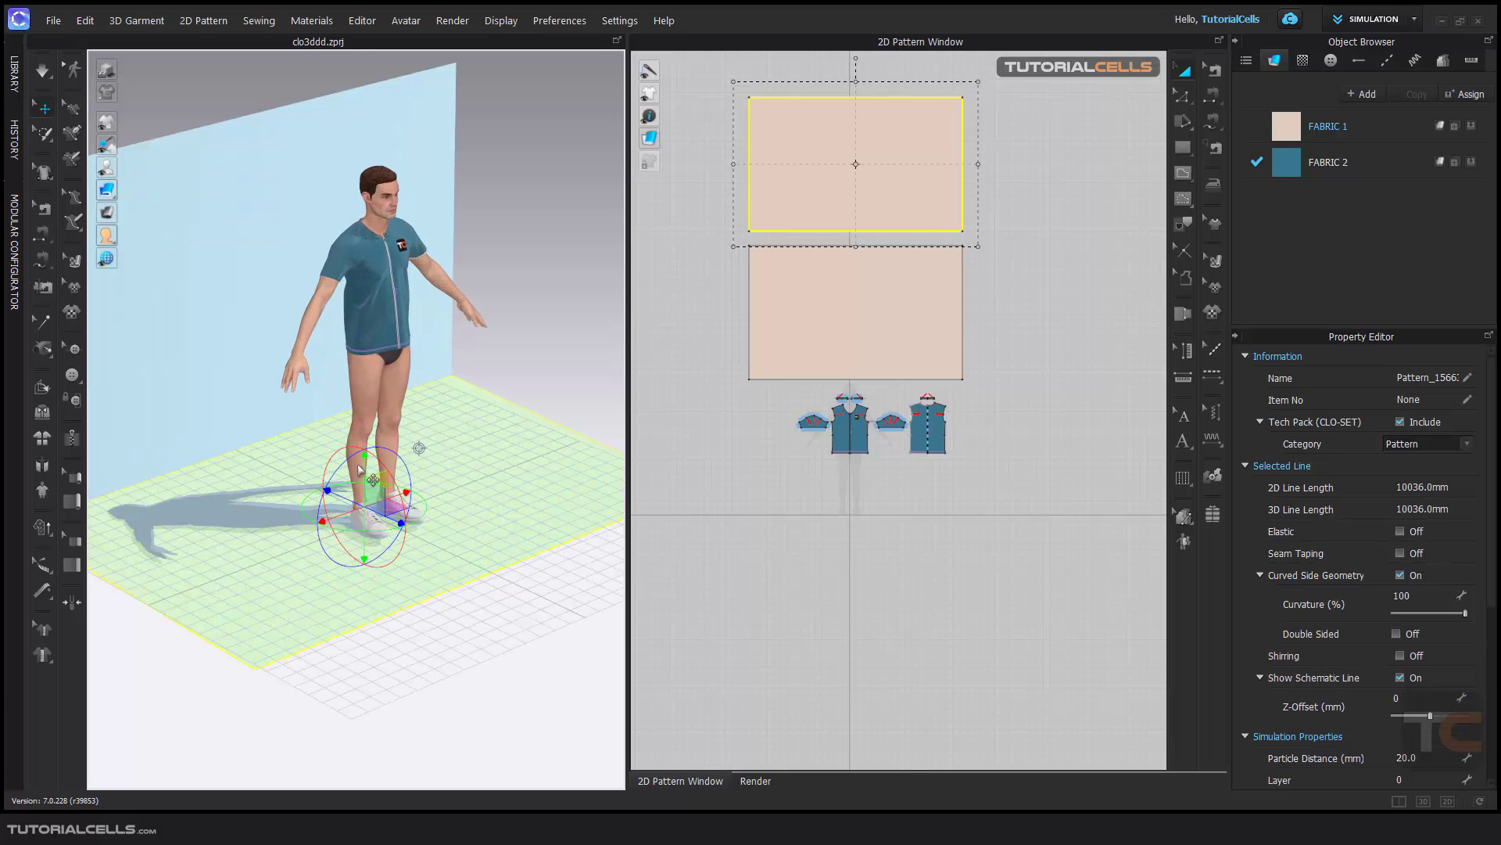
{"action": "scroll", "coordinate": [281, 623], "scroll_direction": "up", "scroll_amount": 3}
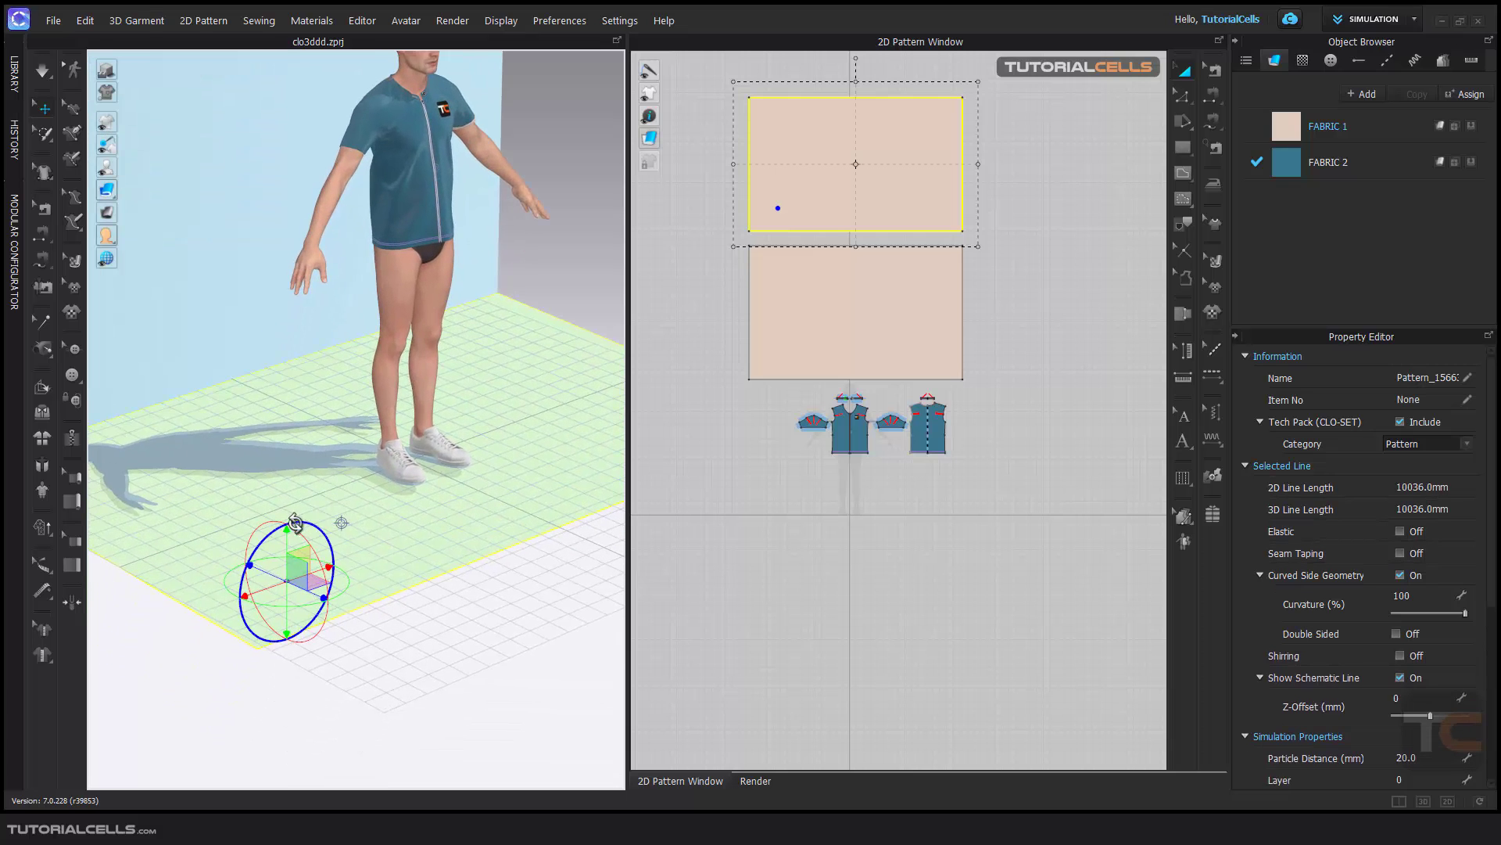
{"action": "left_click_drag", "start_coordinate": [288, 541], "coordinate": [288, 532]}
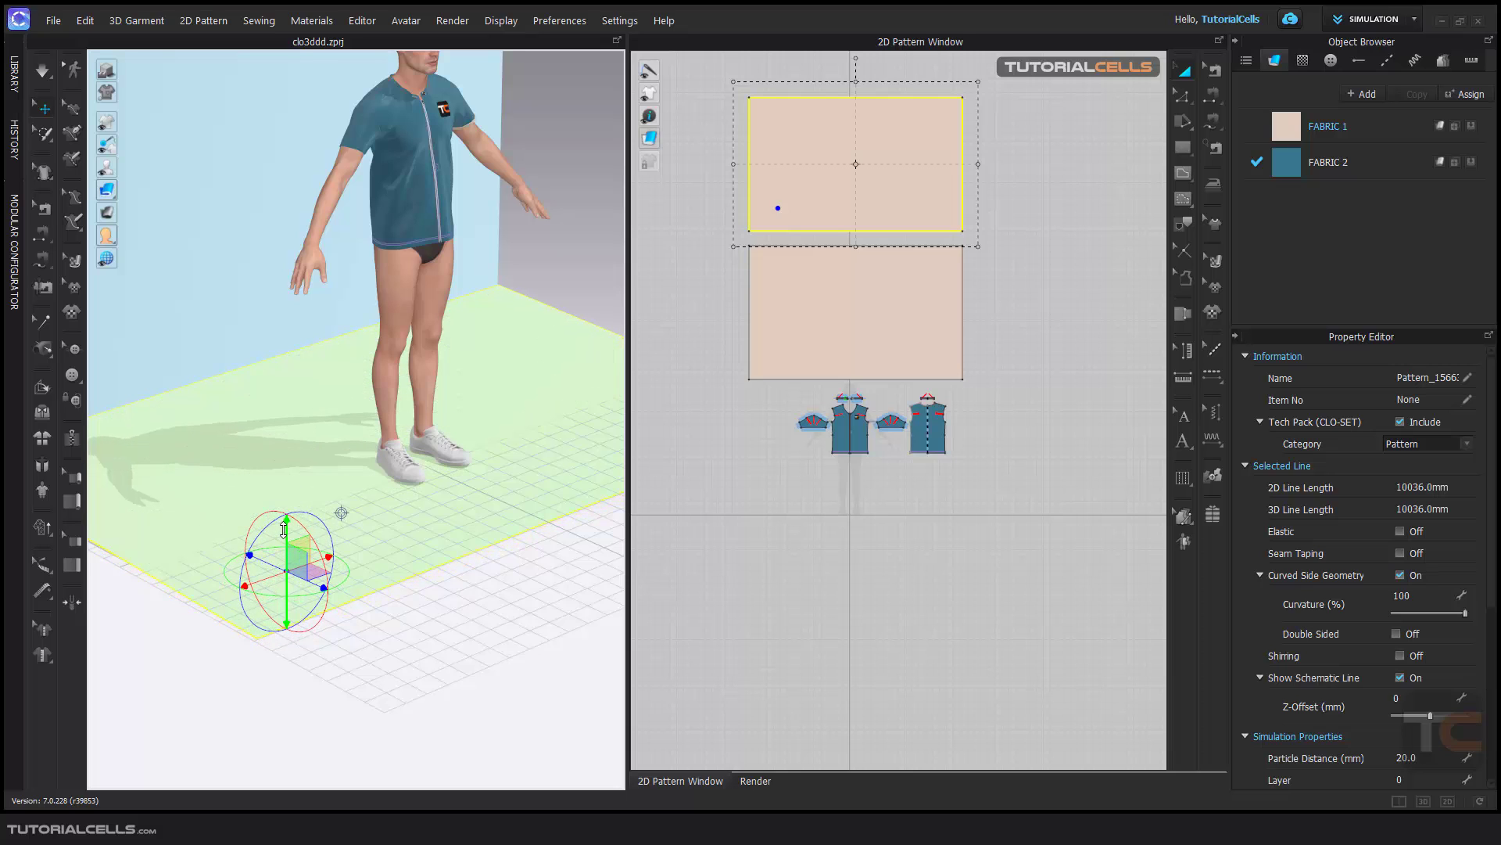
{"action": "scroll", "coordinate": [486, 386], "scroll_direction": "down", "scroll_amount": 3}
{"action": "scroll", "coordinate": [503, 445], "scroll_direction": "up", "scroll_amount": 2}
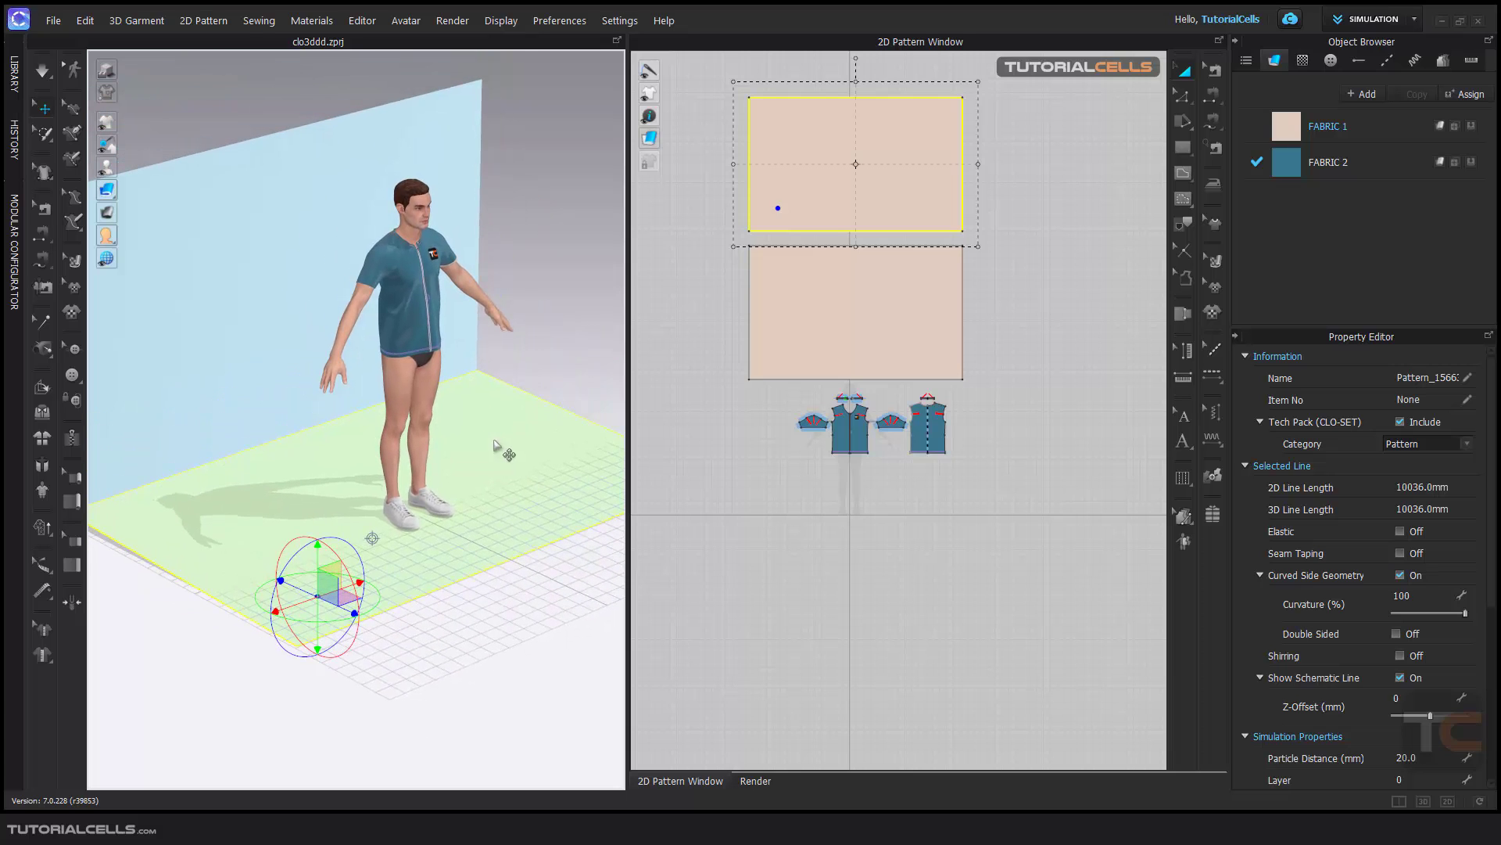
Start the interactive render of the avatar with its wall and floor rectangles
{"action": "left_click", "coordinate": [741, 780]}
{"action": "left_click", "coordinate": [1186, 72]}
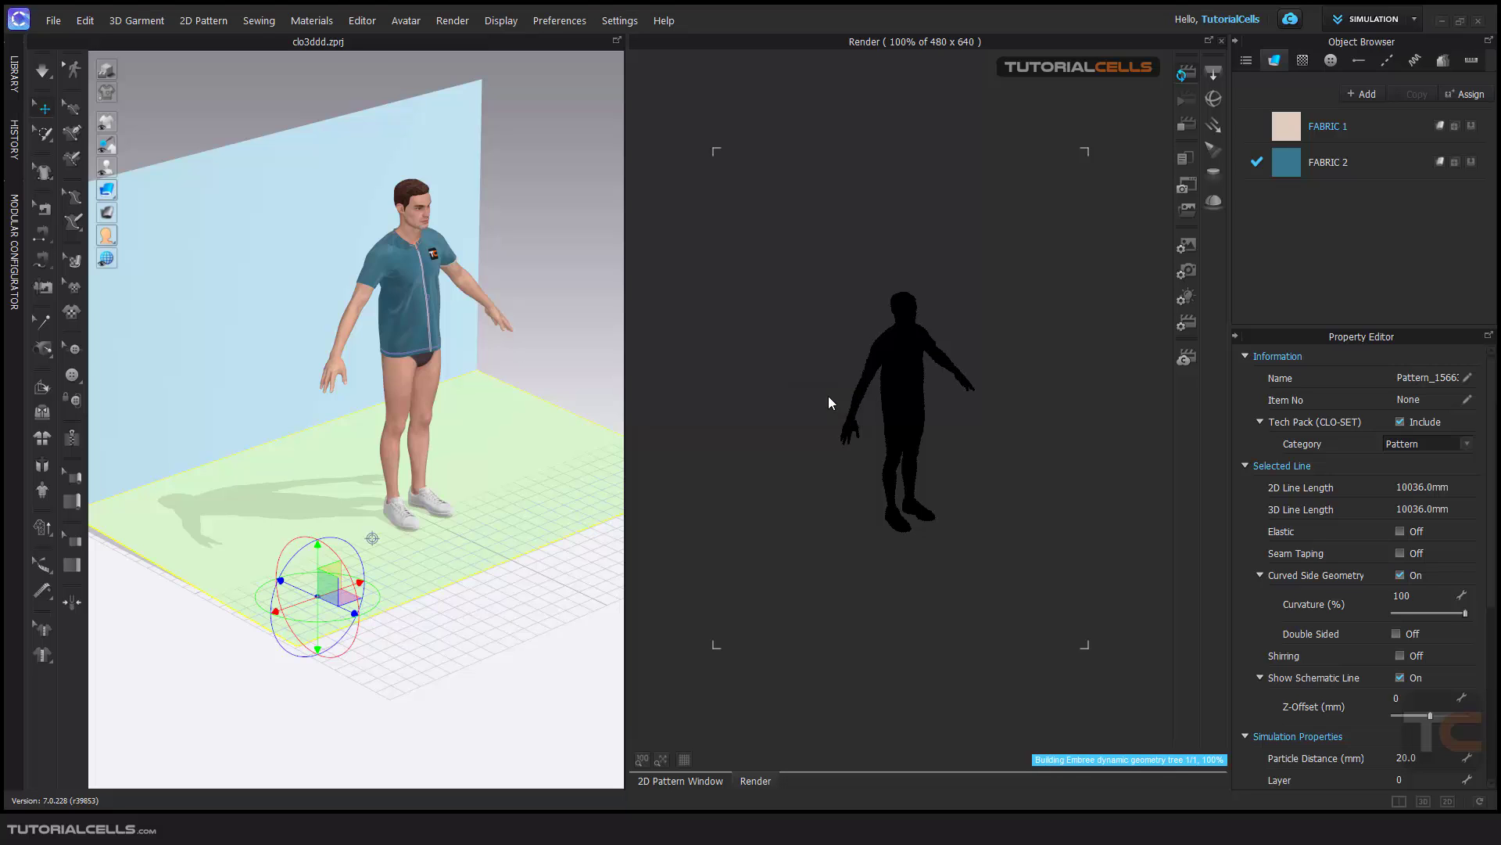
{"action": "scroll", "coordinate": [937, 405], "scroll_direction": "up", "scroll_amount": 2}
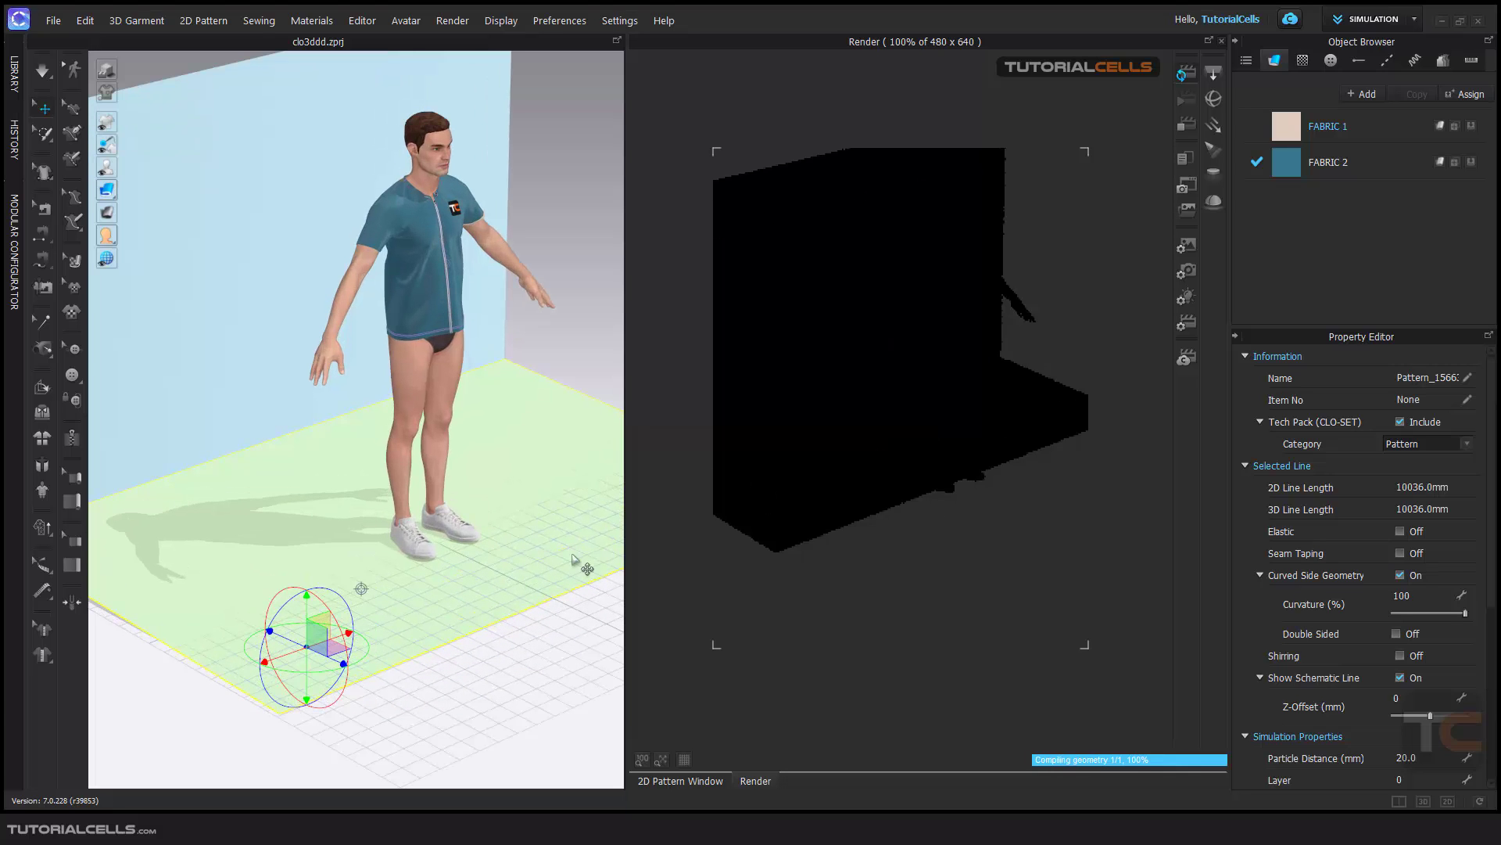
Rotate the floor rectangle slightly in the 3D scene to level it above the grid
{"action": "left_click", "coordinate": [530, 466]}
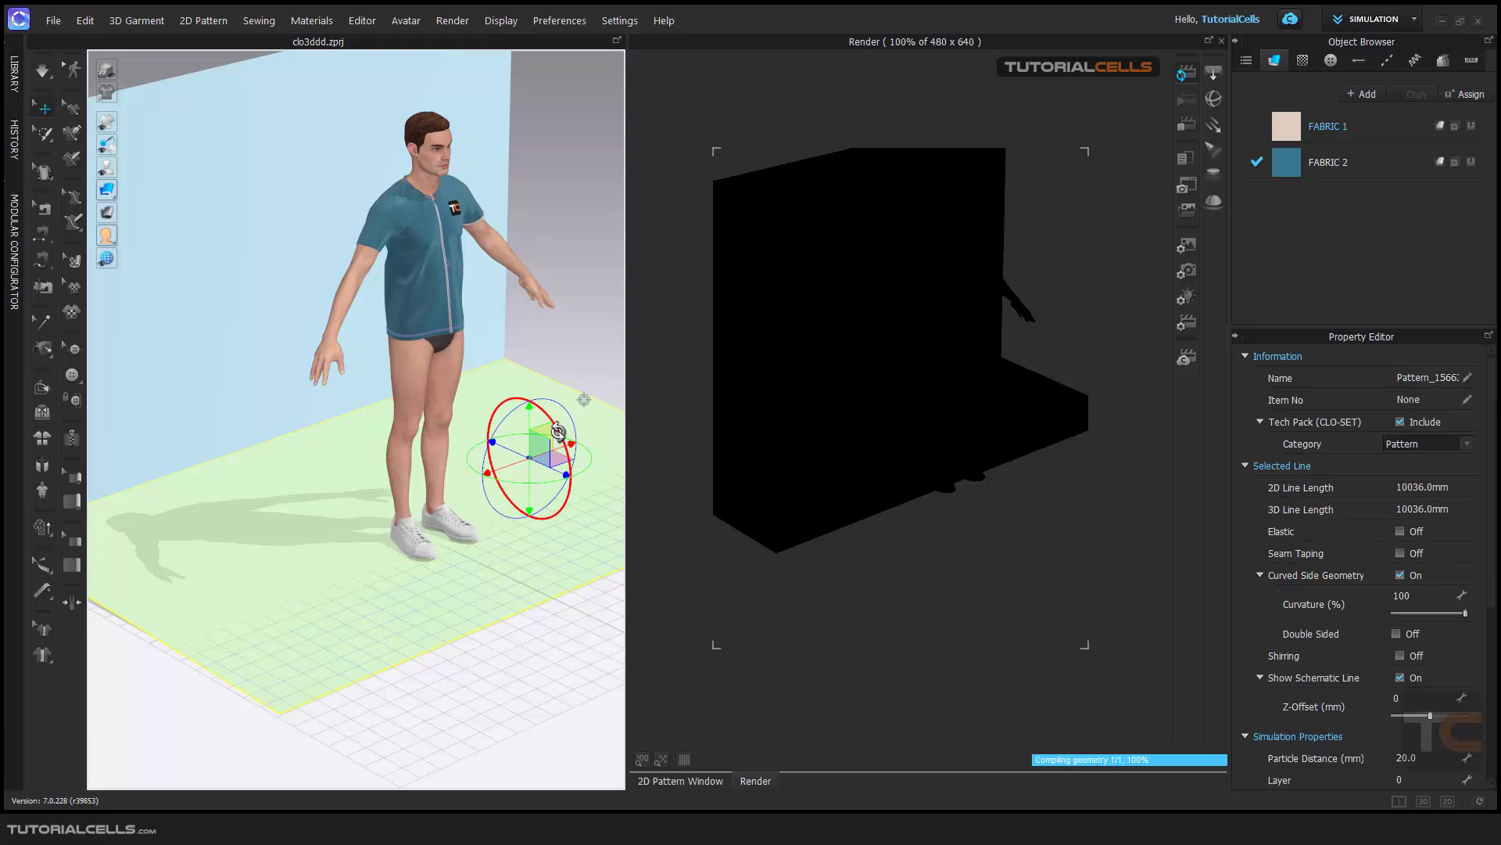
{"action": "left_click_drag", "start_coordinate": [557, 431], "coordinate": [553, 442]}
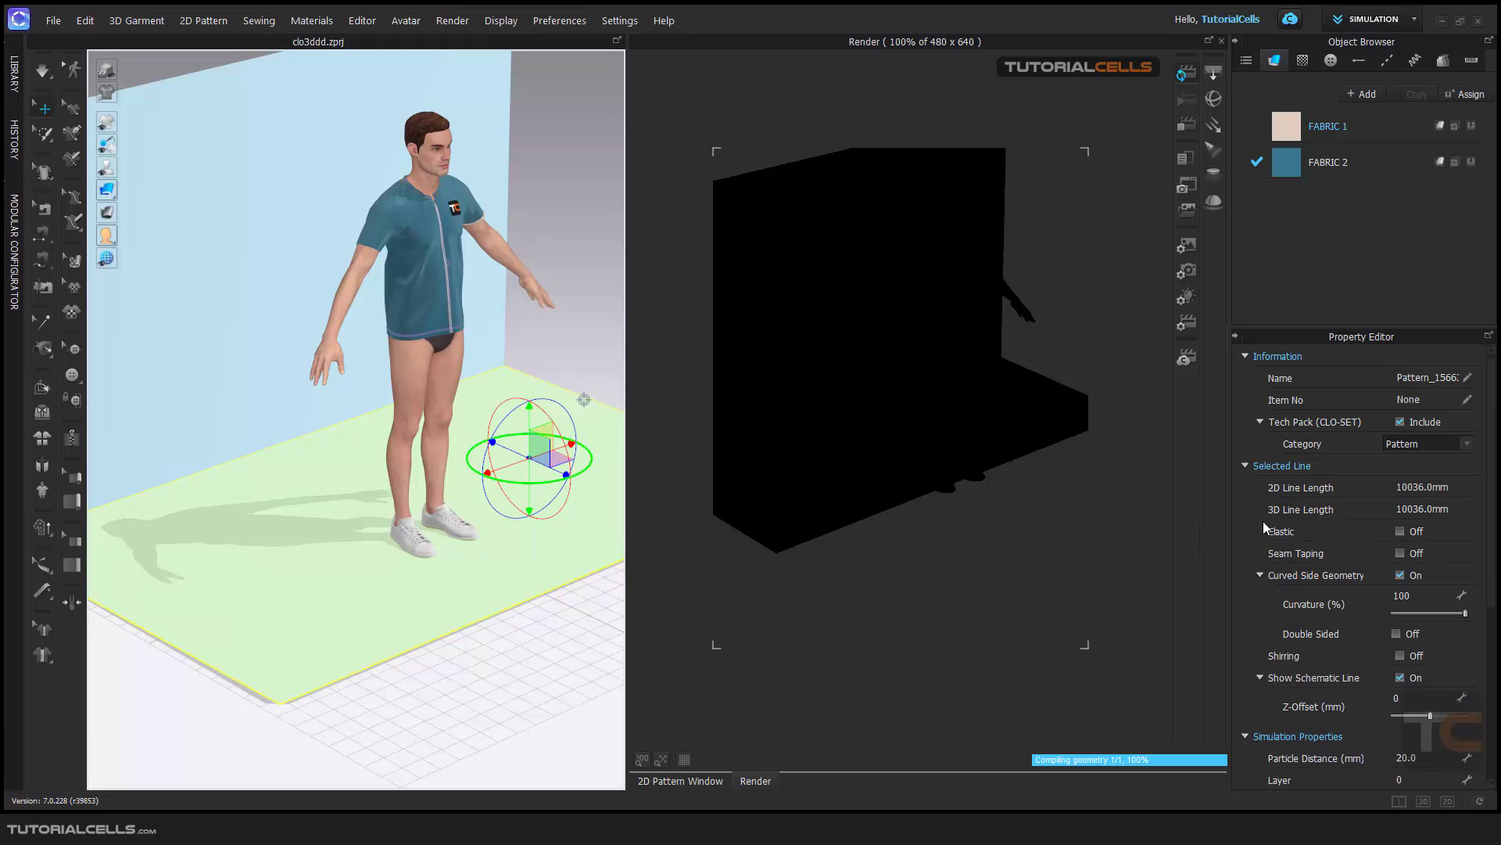
{"action": "scroll", "coordinate": [981, 465], "scroll_direction": "down", "scroll_amount": 3}
{"action": "mouse_move", "coordinate": [981, 465]}
{"action": "right_mouse_down"}
{"action": "mouse_move", "coordinate": [967, 456]}
{"action": "mouse_move", "coordinate": [980, 458]}
{"action": "right_mouse_up"}
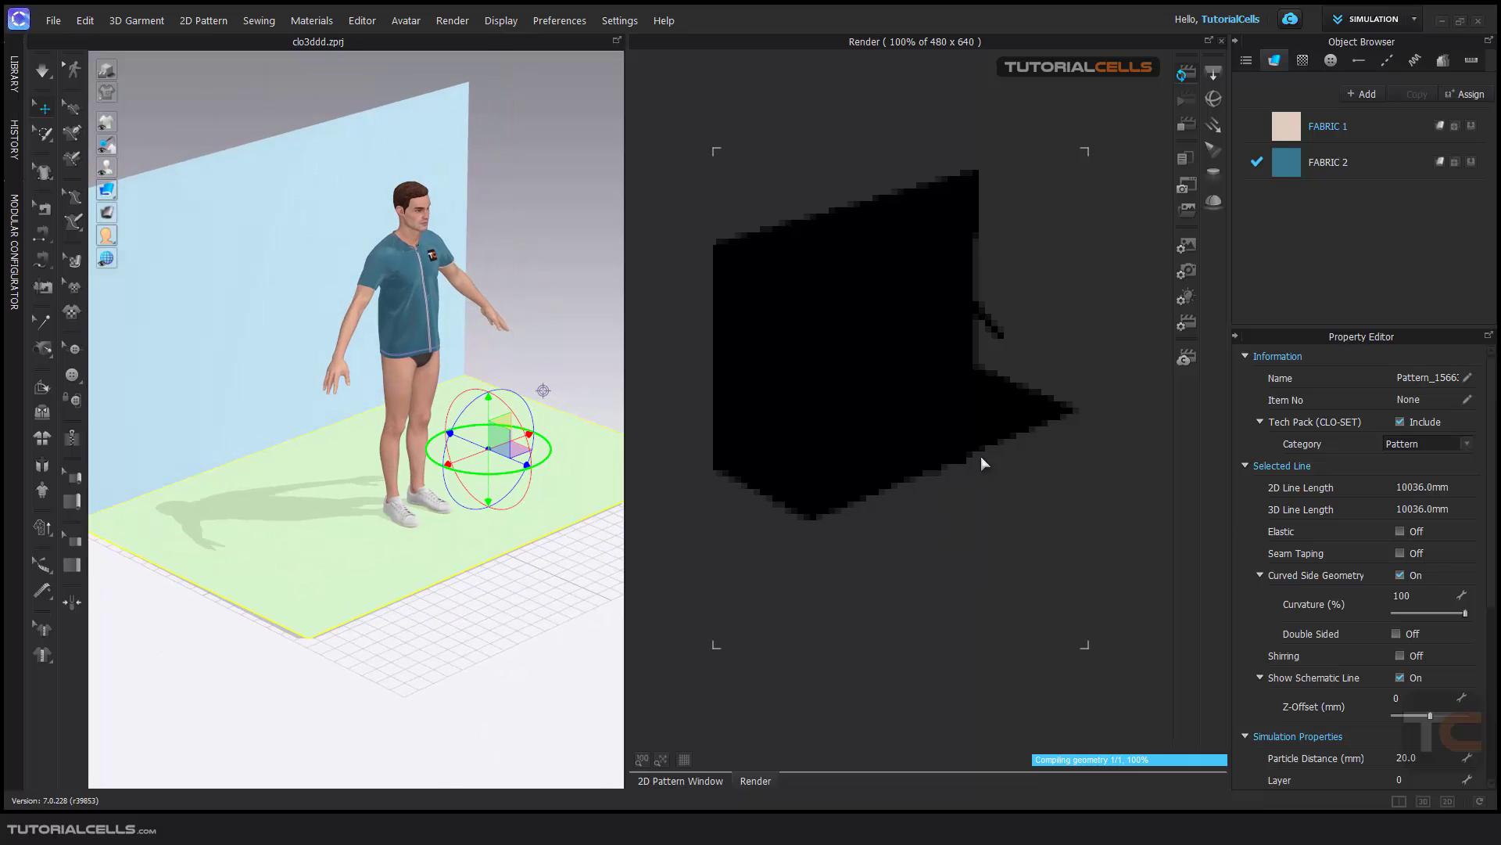
Turn off the ground shadow in the render's light properties
{"action": "left_click", "coordinate": [1185, 295]}
{"action": "left_click", "coordinate": [1245, 400]}
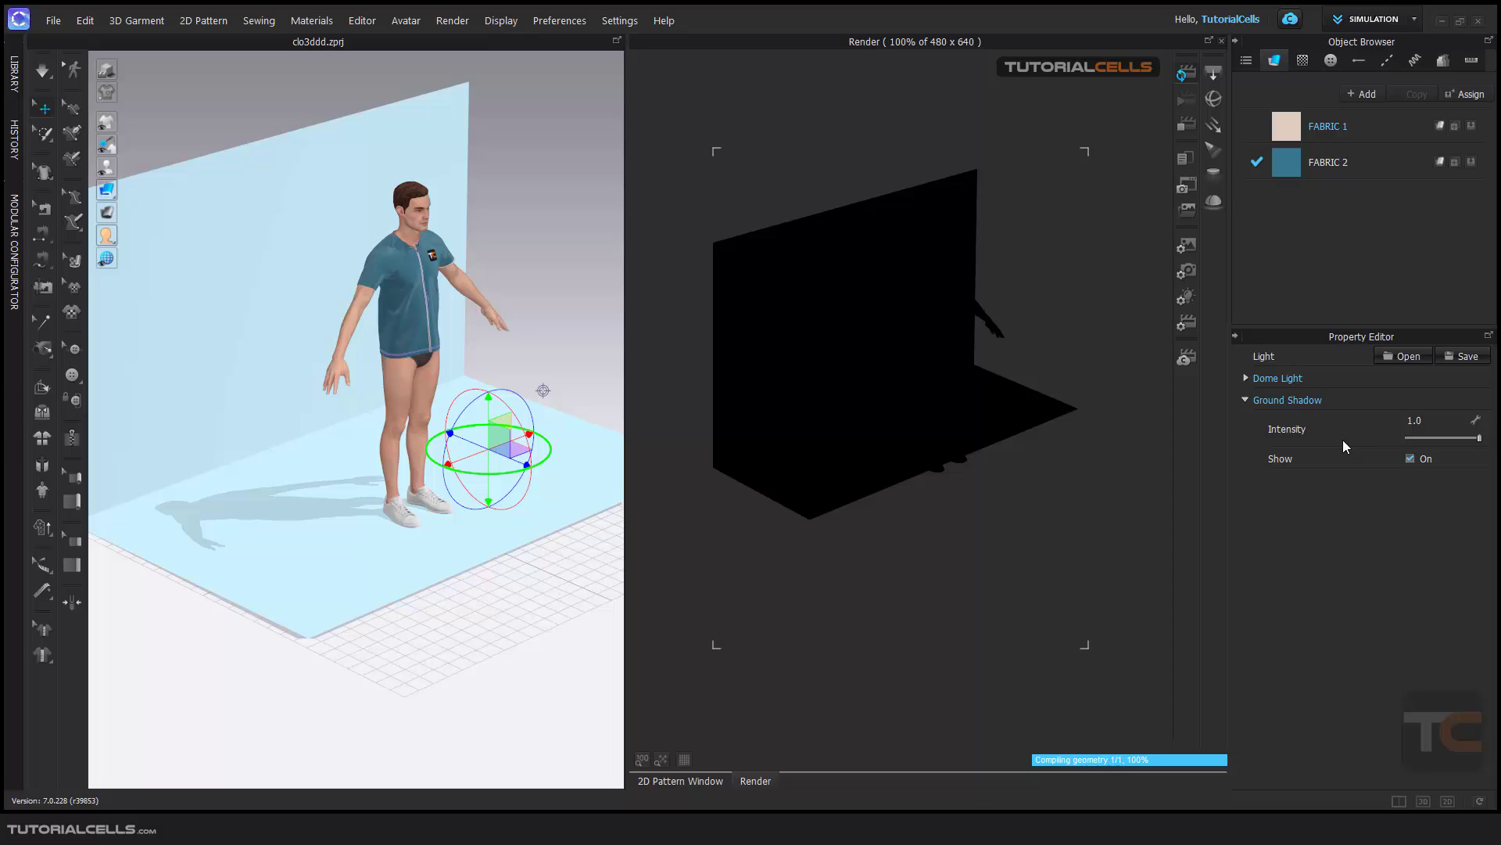
{"action": "left_click", "coordinate": [1411, 458]}
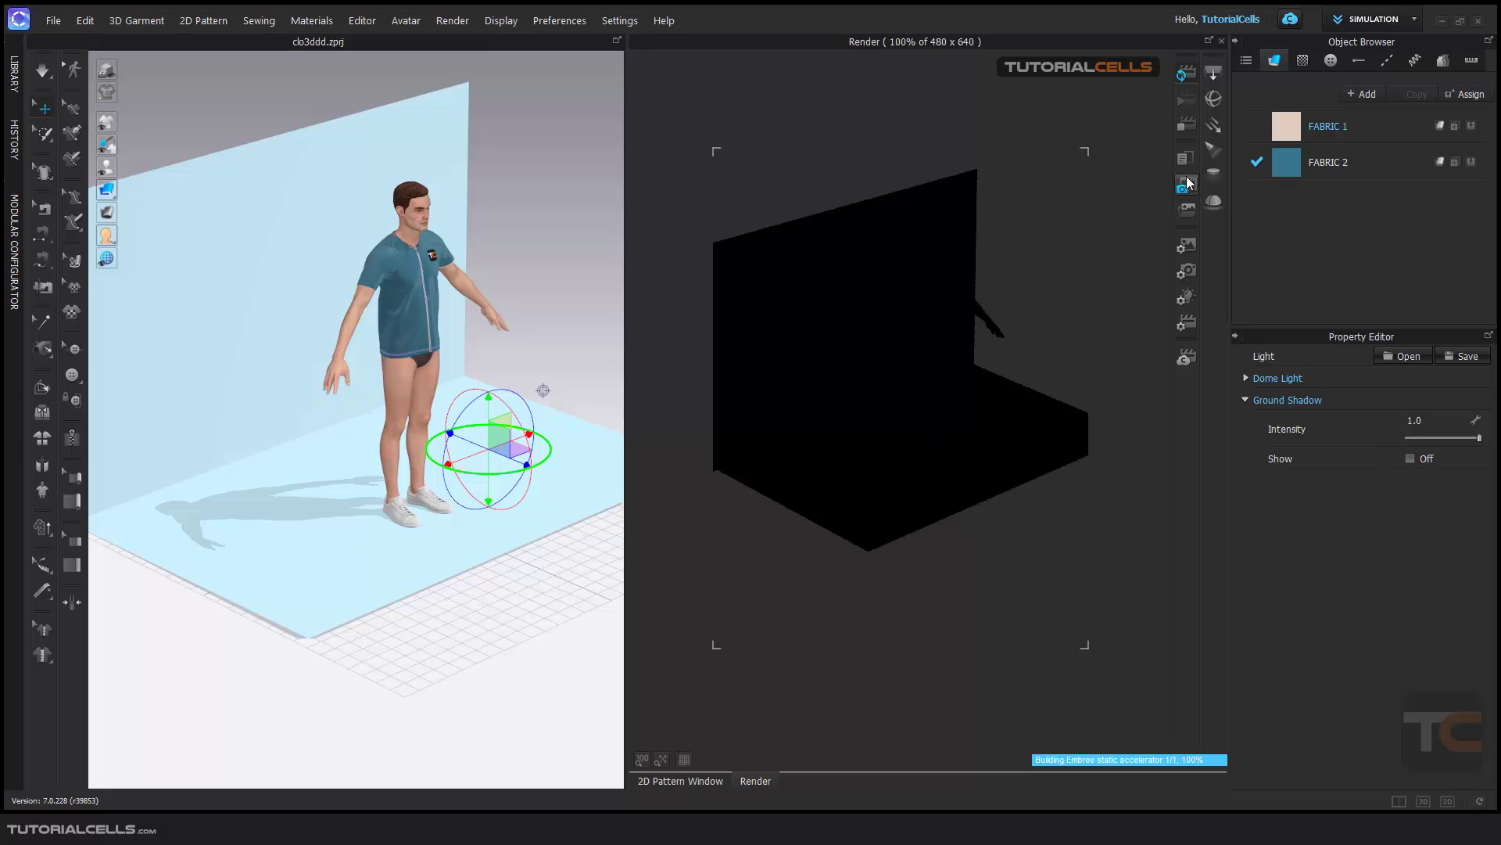
Add a spot light and place it in front of the avatar's hand, aimed down at the feet
{"action": "left_click", "coordinate": [1212, 152]}
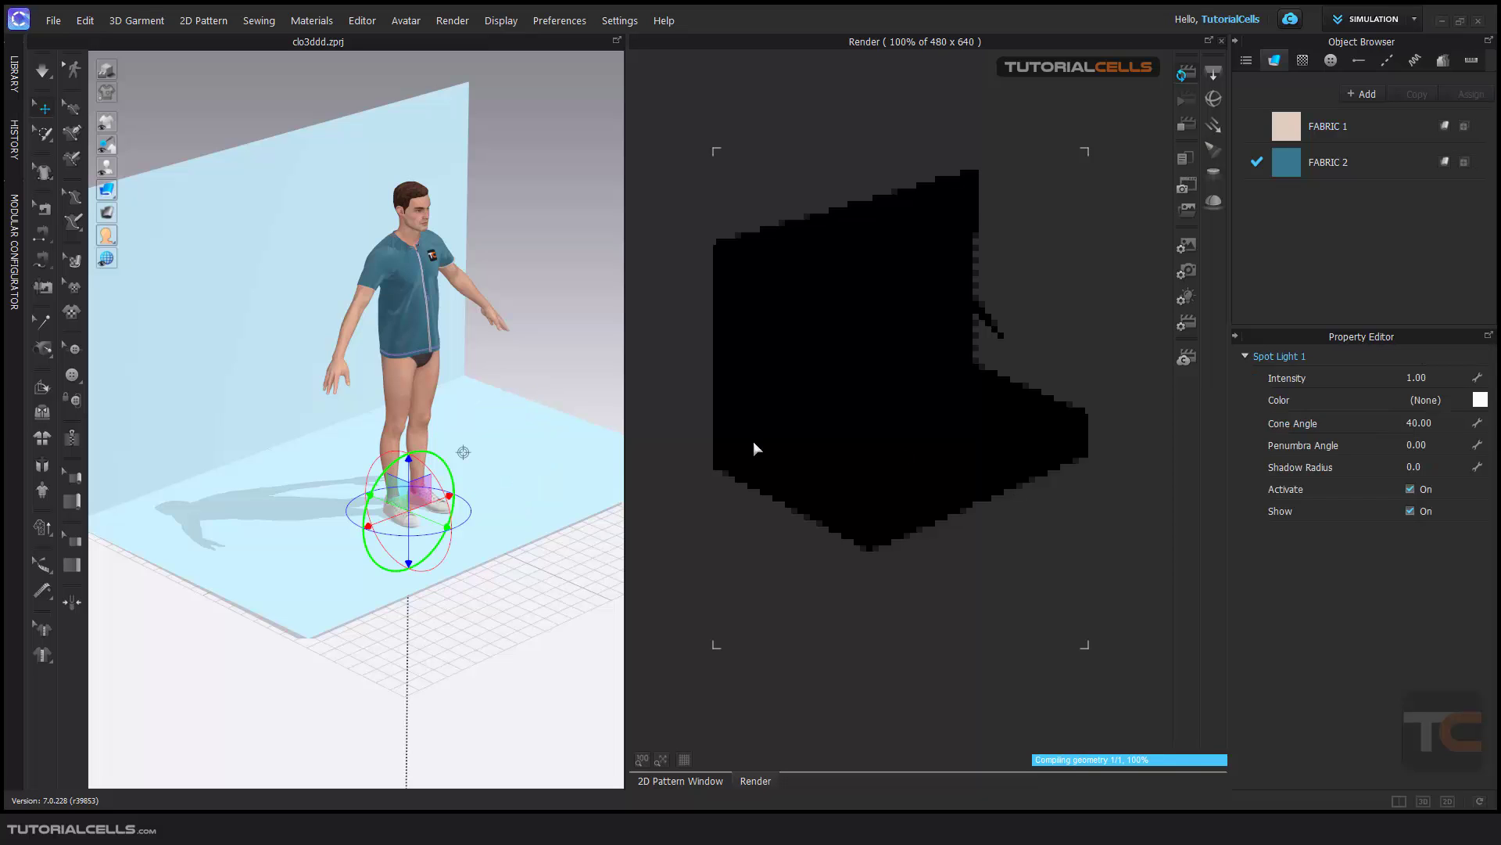
{"action": "mouse_move", "coordinate": [388, 489]}
{"action": "left_mouse_down"}
{"action": "mouse_move", "coordinate": [468, 332]}
{"action": "mouse_move", "coordinate": [529, 332]}
{"action": "left_mouse_up"}
{"action": "scroll", "coordinate": [937, 452], "scroll_direction": "up", "scroll_amount": 5}
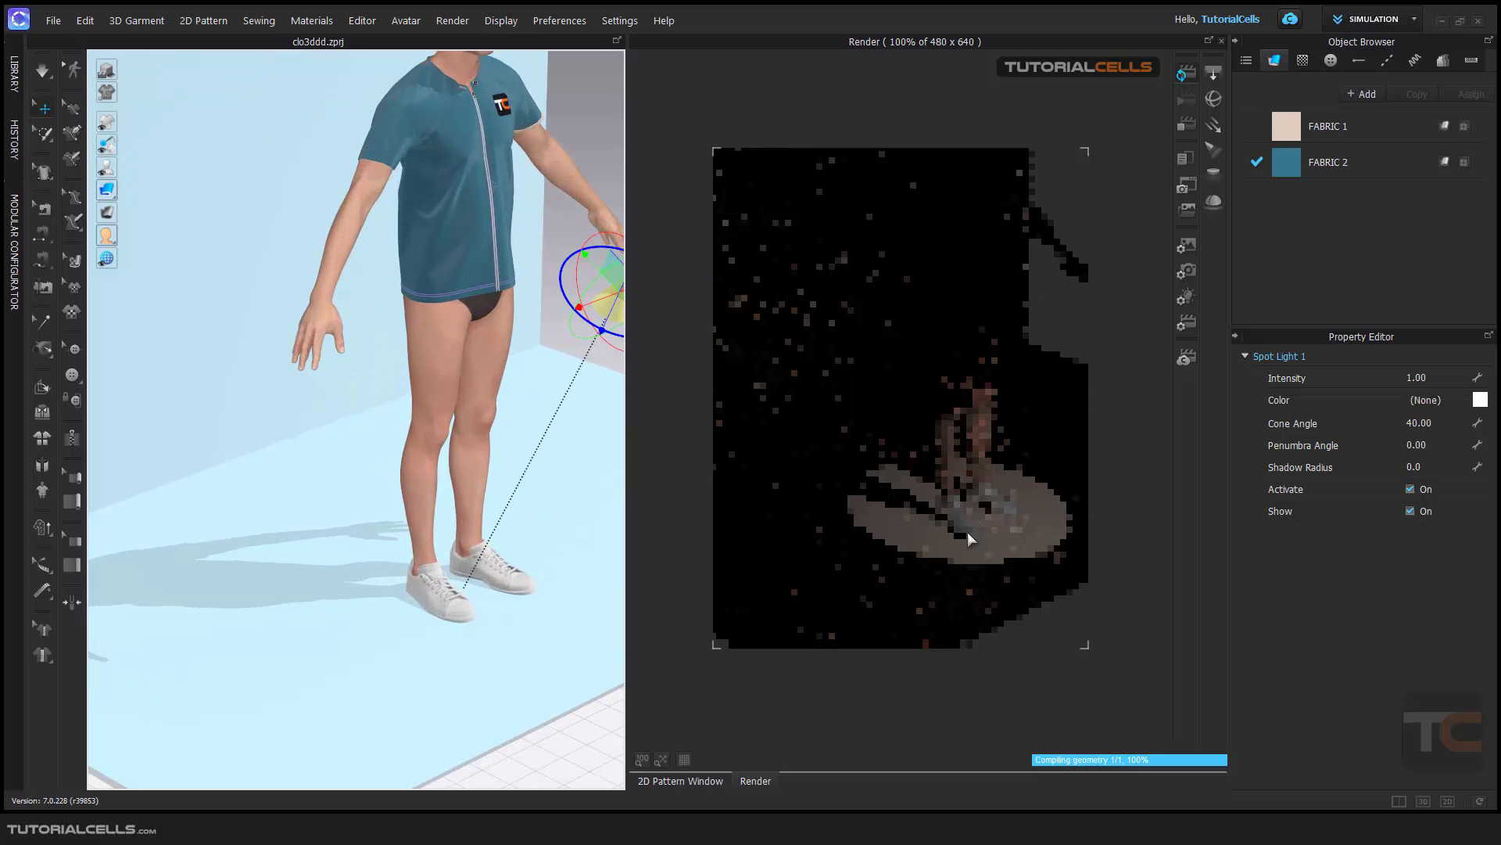
{"action": "scroll", "coordinate": [977, 524], "scroll_direction": "up", "scroll_amount": 2}
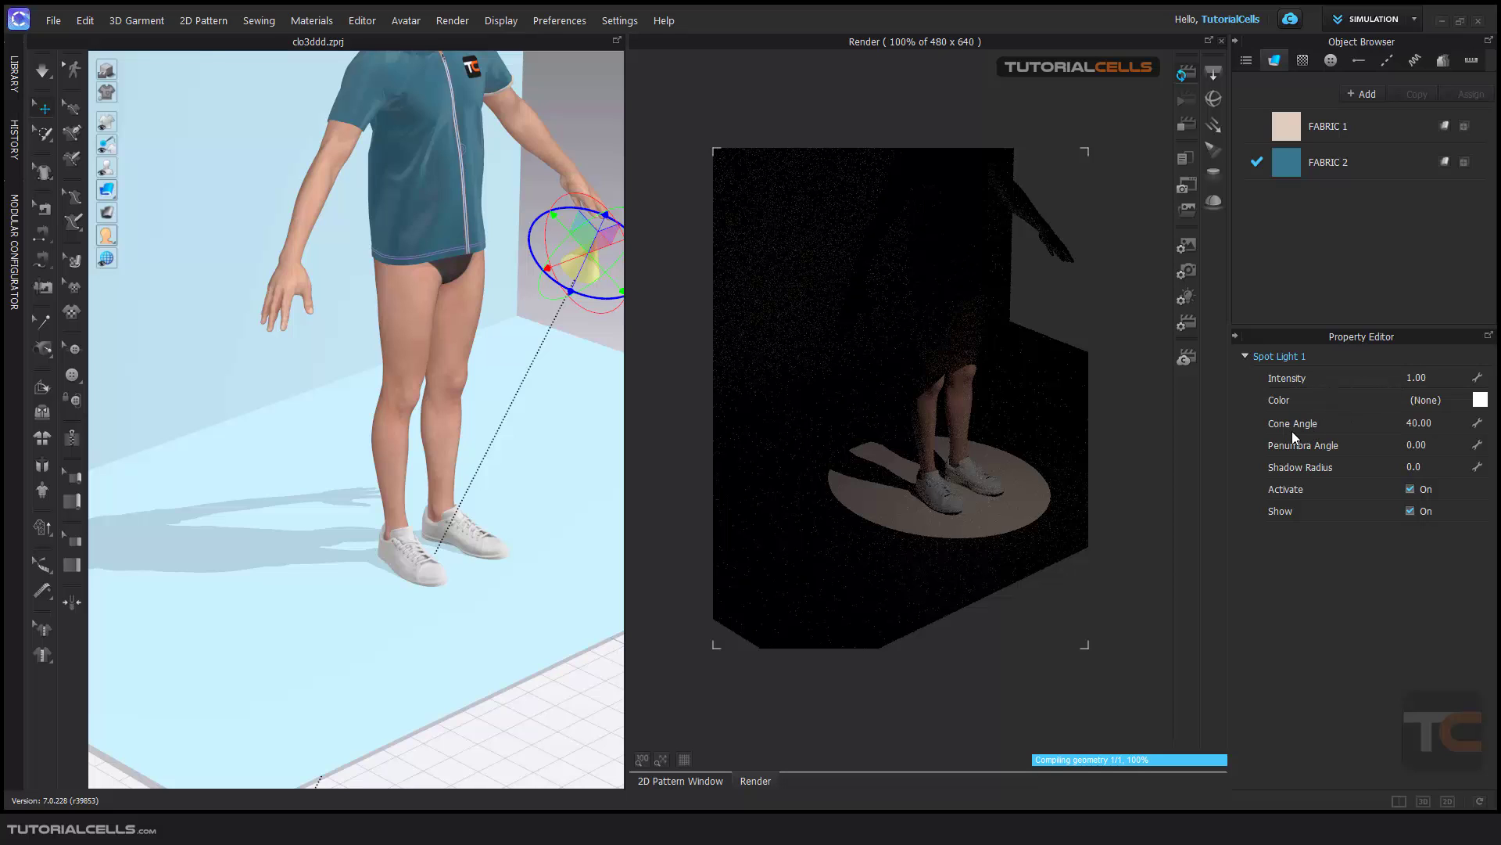
Set the spot light's cone angle to 90
{"action": "double_click", "coordinate": [1416, 423]}
{"action": "type", "text": "90"}
{"action": "key", "text": "Return"}
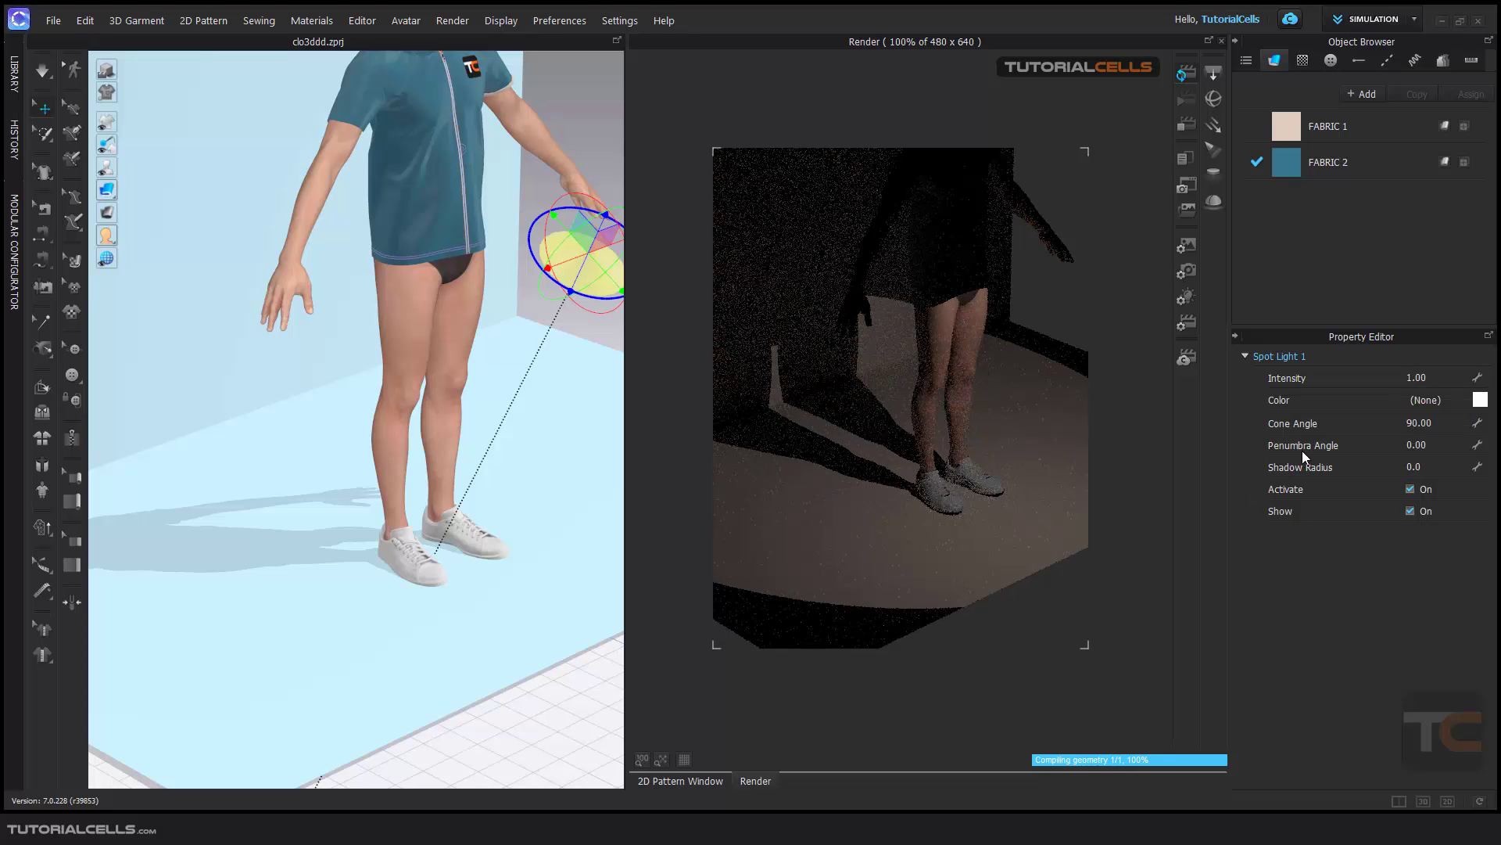
Set the spot light's penumbra angle to 10, and return it to 0 to compare the light's edge
{"action": "double_click", "coordinate": [1412, 445]}
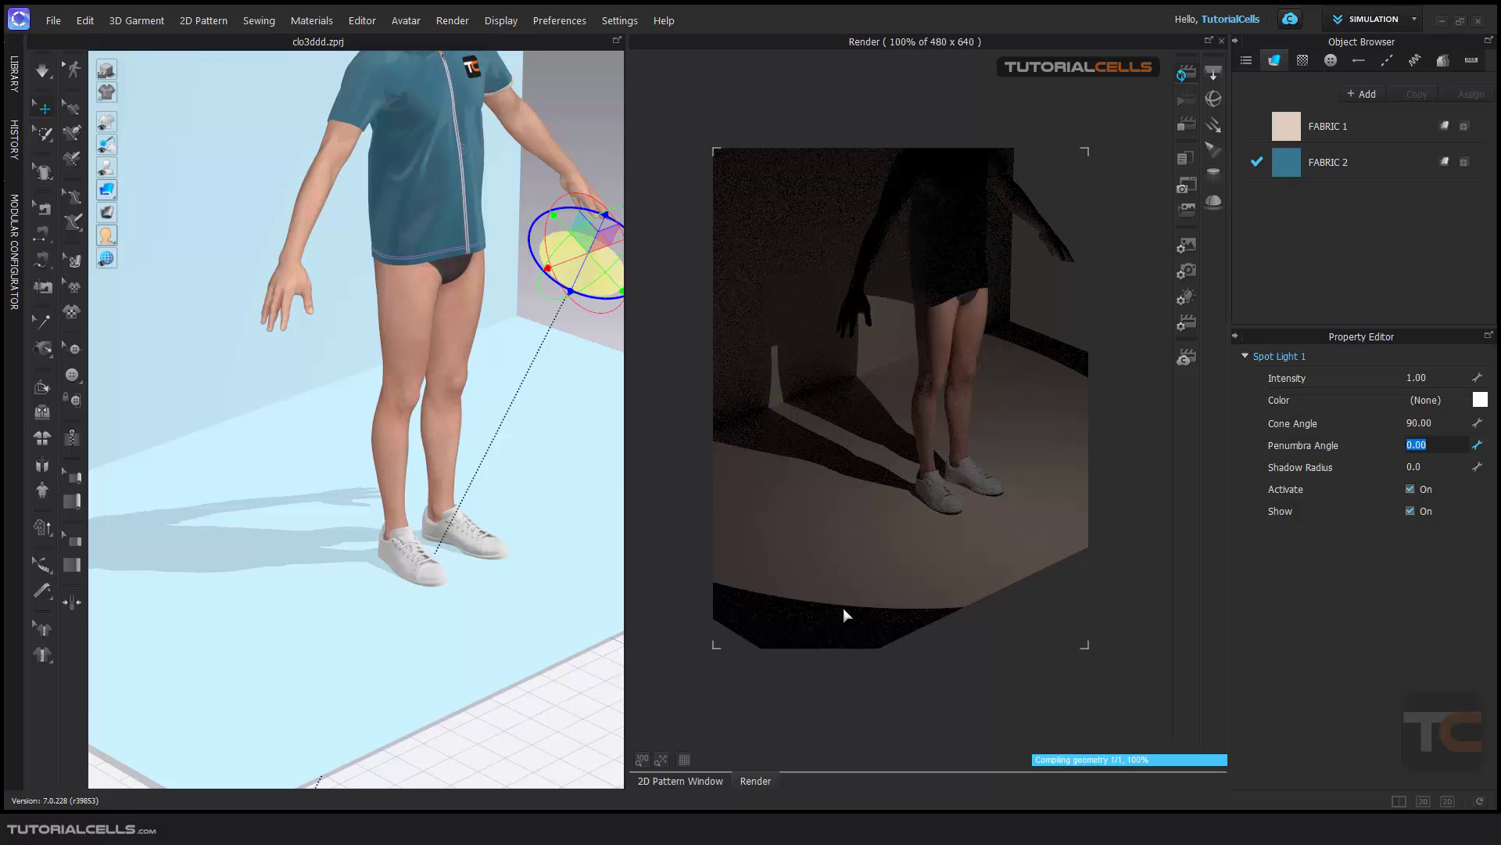
{"action": "key", "text": "Return"}
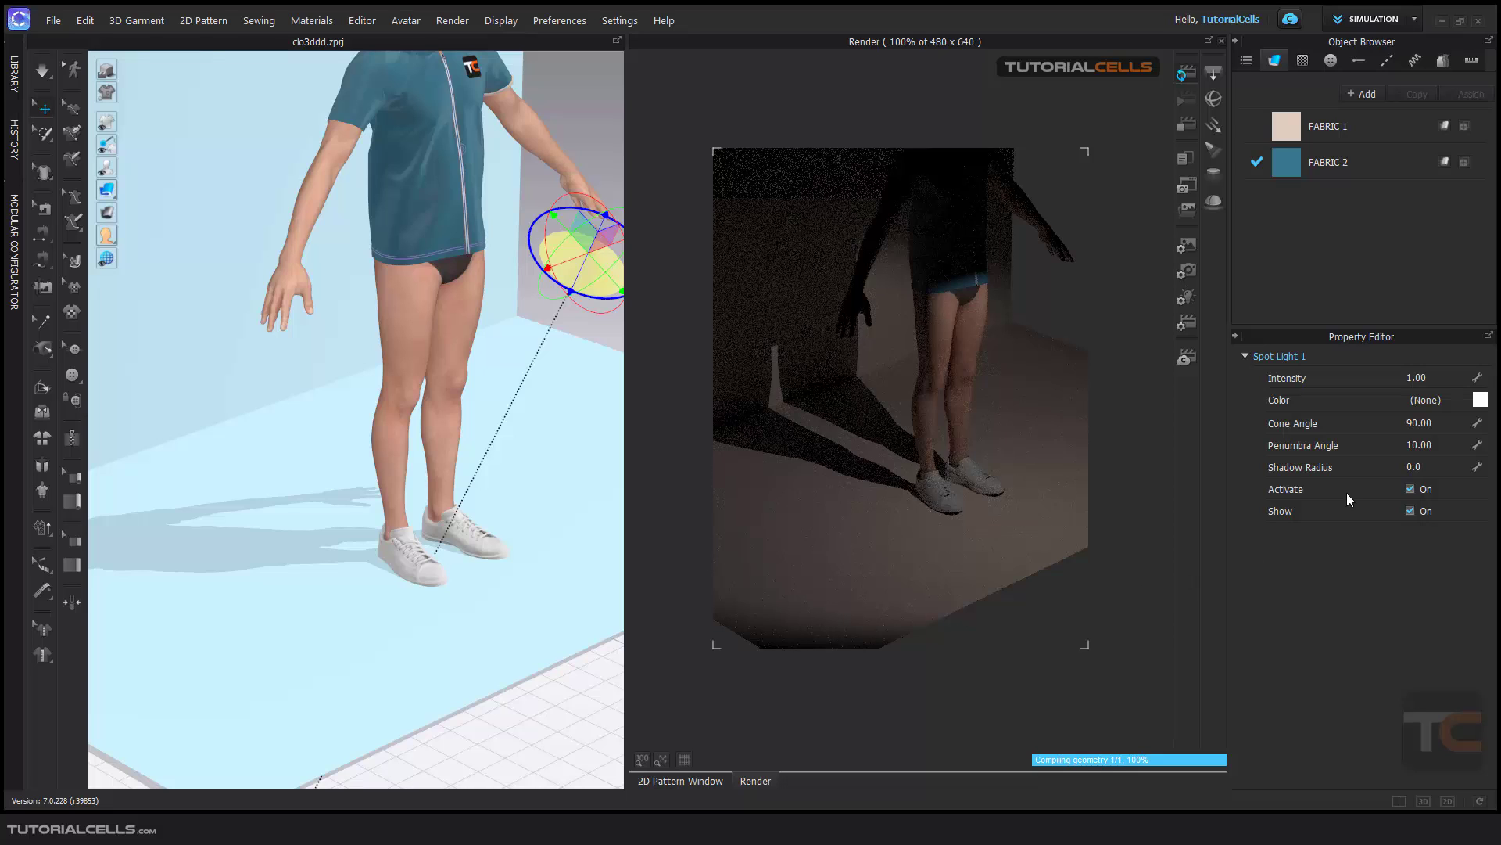
{"action": "left_click_drag", "start_coordinate": [1407, 445], "coordinate": [1428, 445]}
{"action": "type", "text": "0"}
{"action": "key", "text": "Return"}
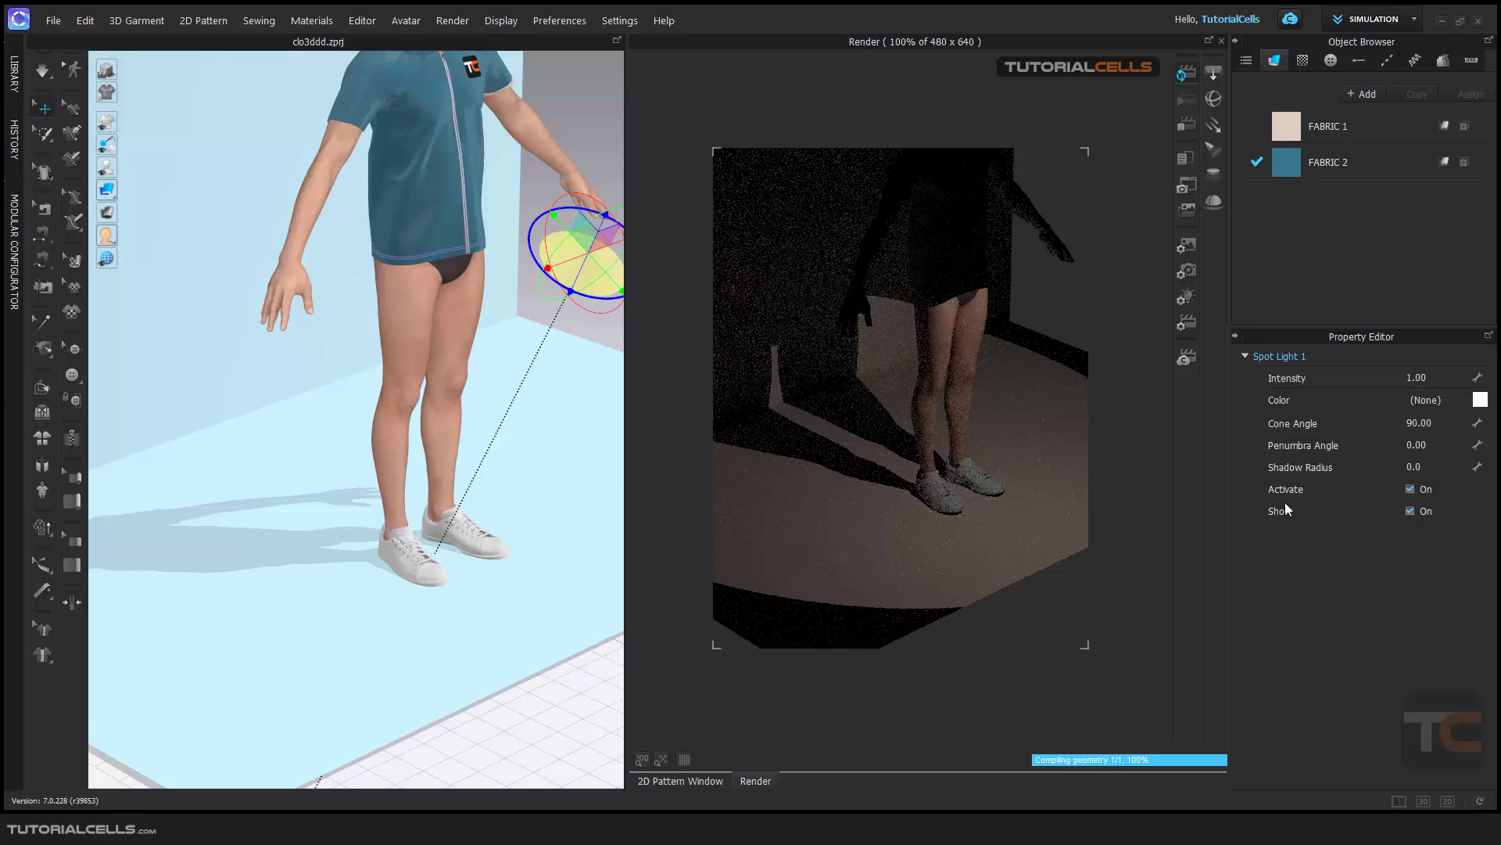
Set the spot light's penumbra angle to 5 and inspect the light's edge on the floor
{"action": "double_click", "coordinate": [1434, 443]}
{"action": "key", "text": "Return"}
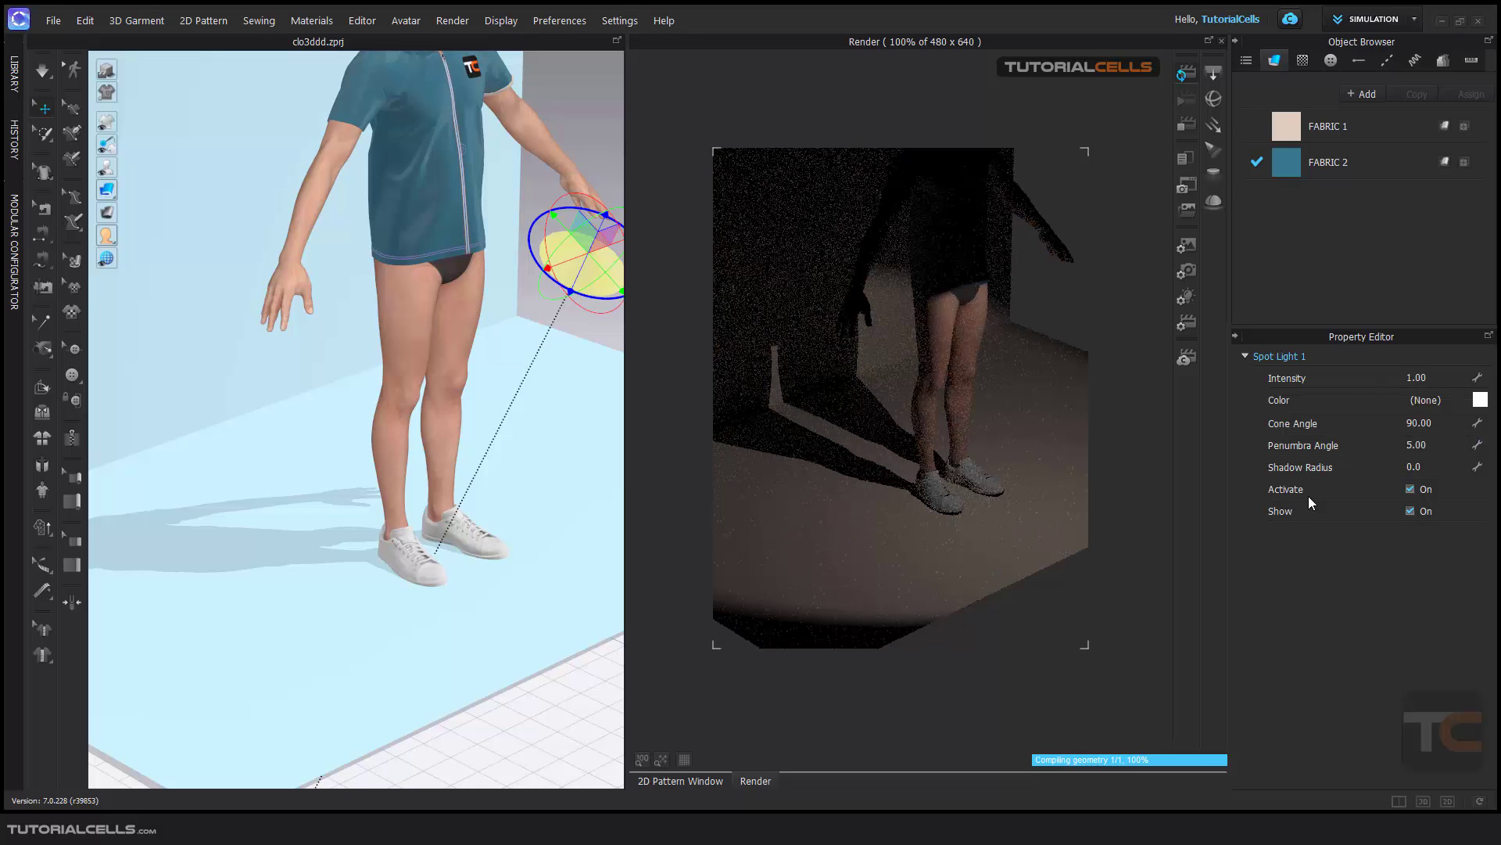
{"action": "scroll", "coordinate": [812, 627], "scroll_direction": "up", "scroll_amount": 1}
{"action": "middle_click_drag", "start_coordinate": [813, 628], "coordinate": [834, 559]}
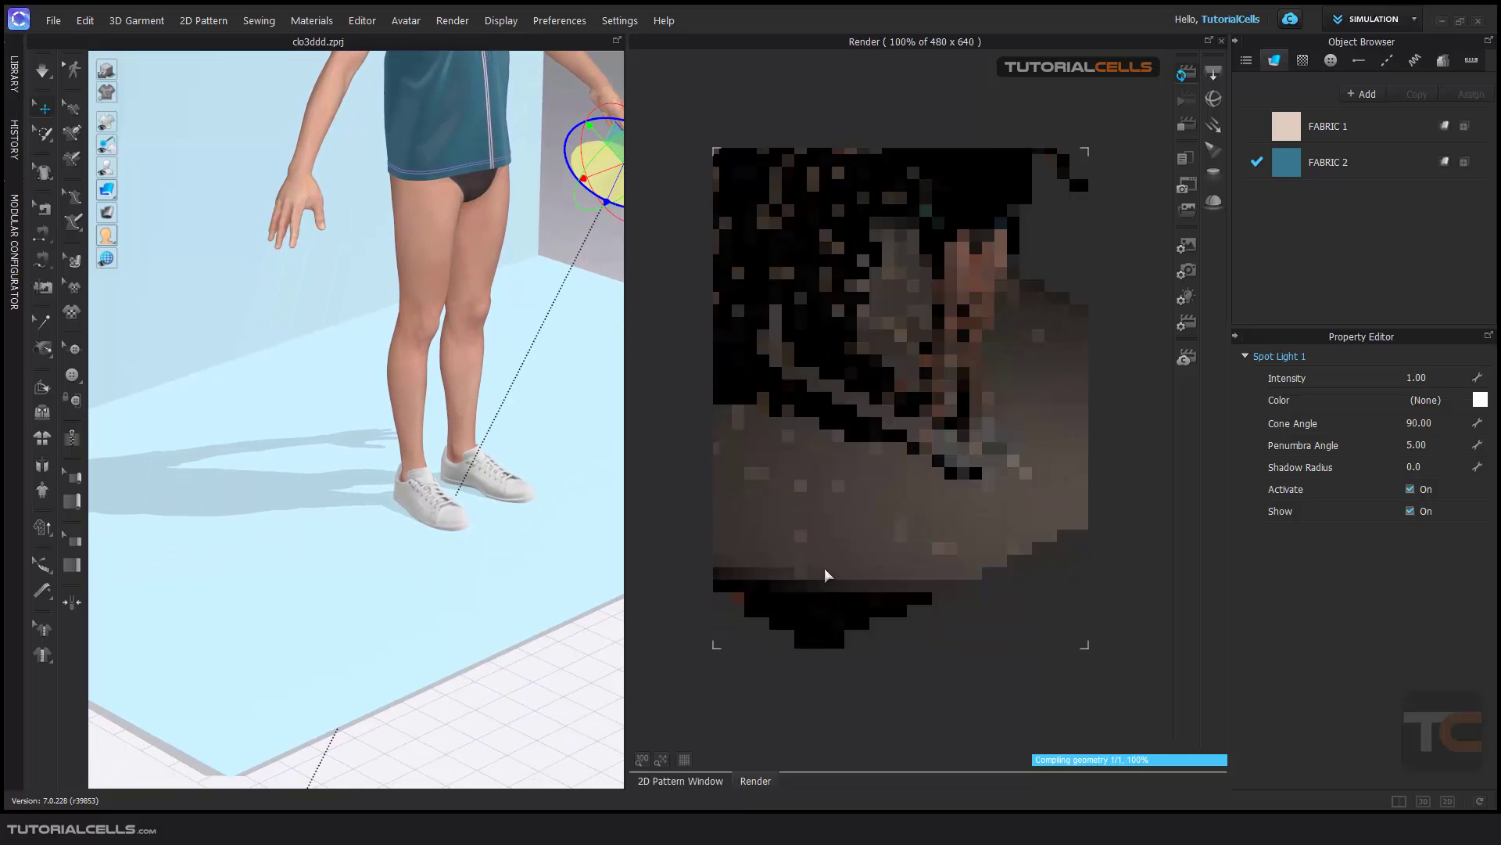
Set the spot light's cone angle to 50 and inspect the shadow of the legs
{"action": "double_click", "coordinate": [1437, 424]}
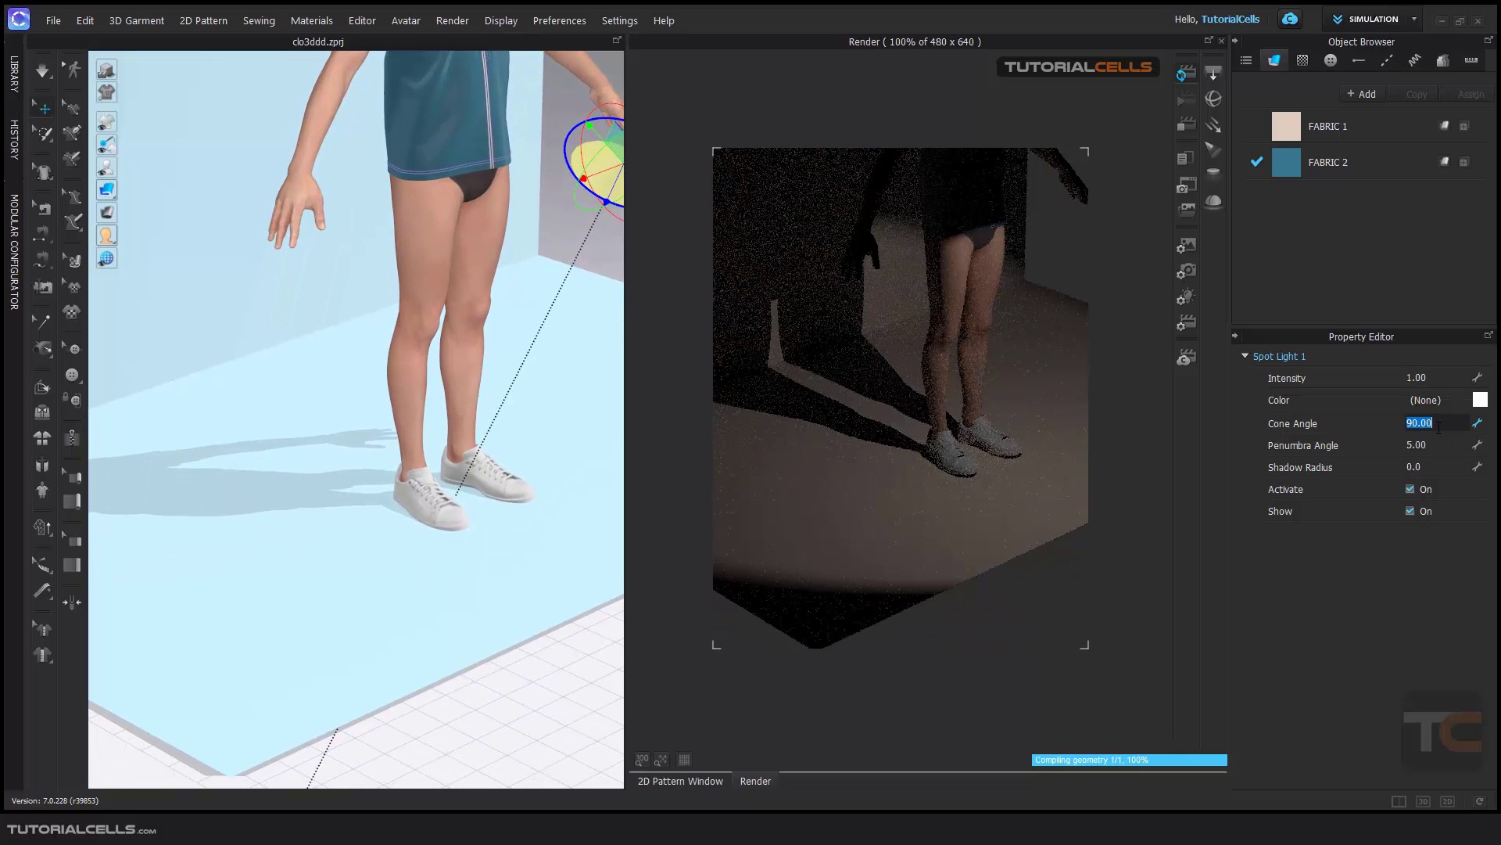
{"action": "type", "text": "50"}
{"action": "key", "text": "Return"}
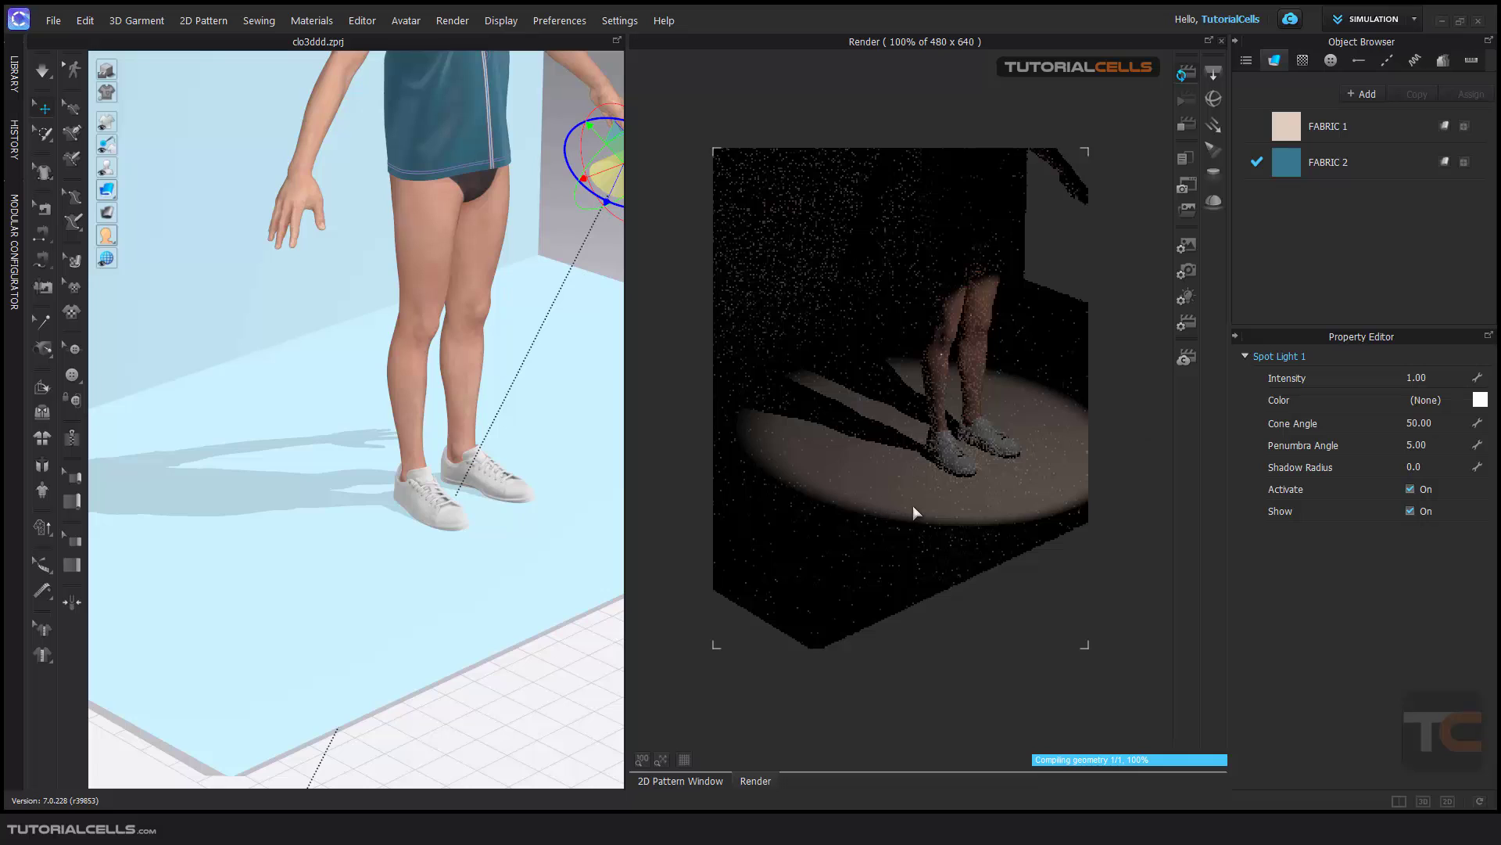
{"action": "scroll", "coordinate": [911, 508], "scroll_direction": "up", "scroll_amount": 1}
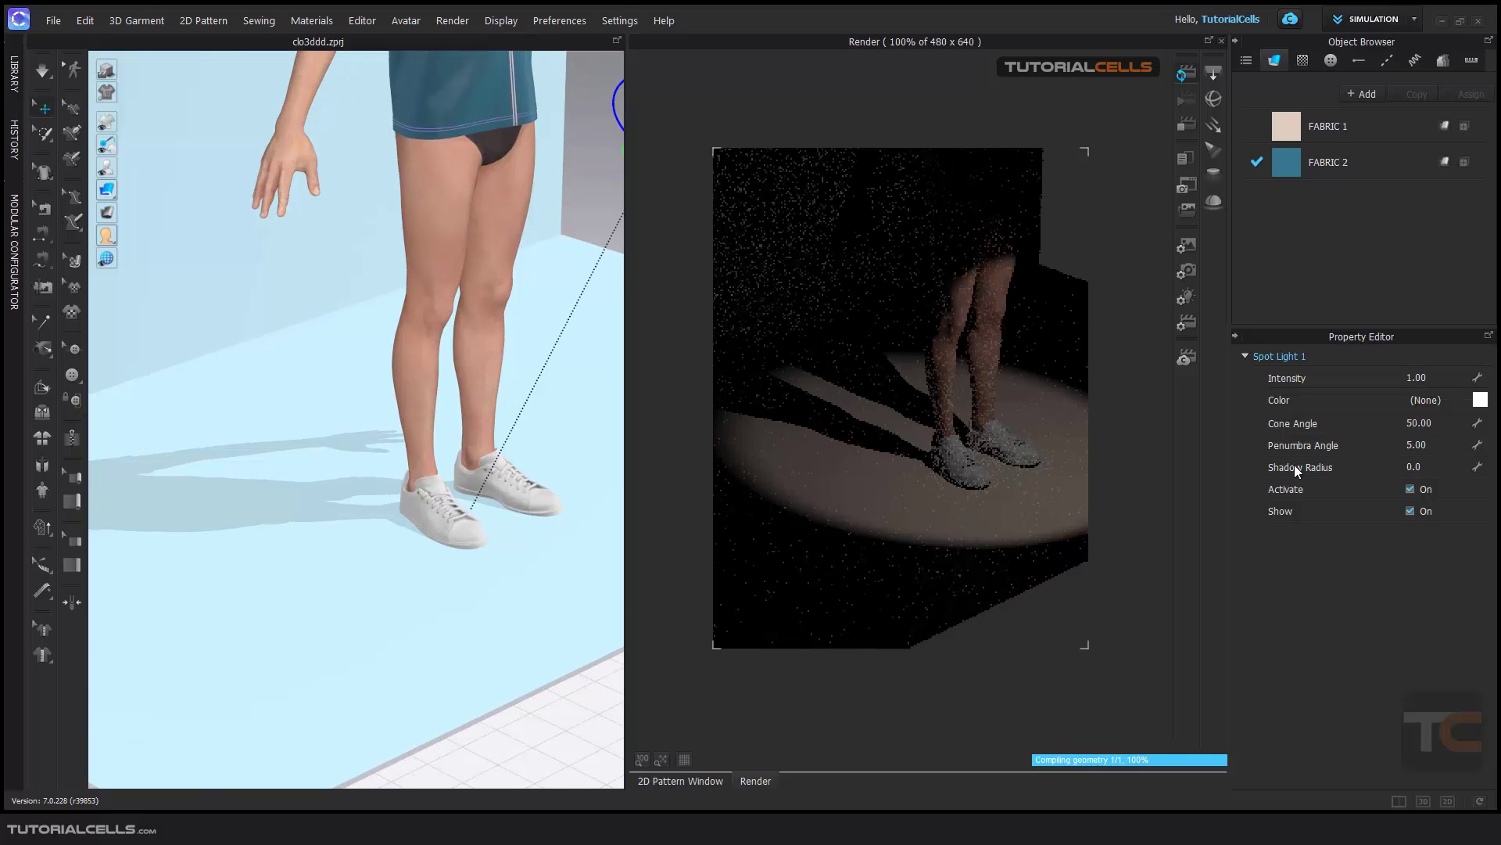
{"action": "scroll", "coordinate": [876, 461], "scroll_direction": "up", "scroll_amount": 2}
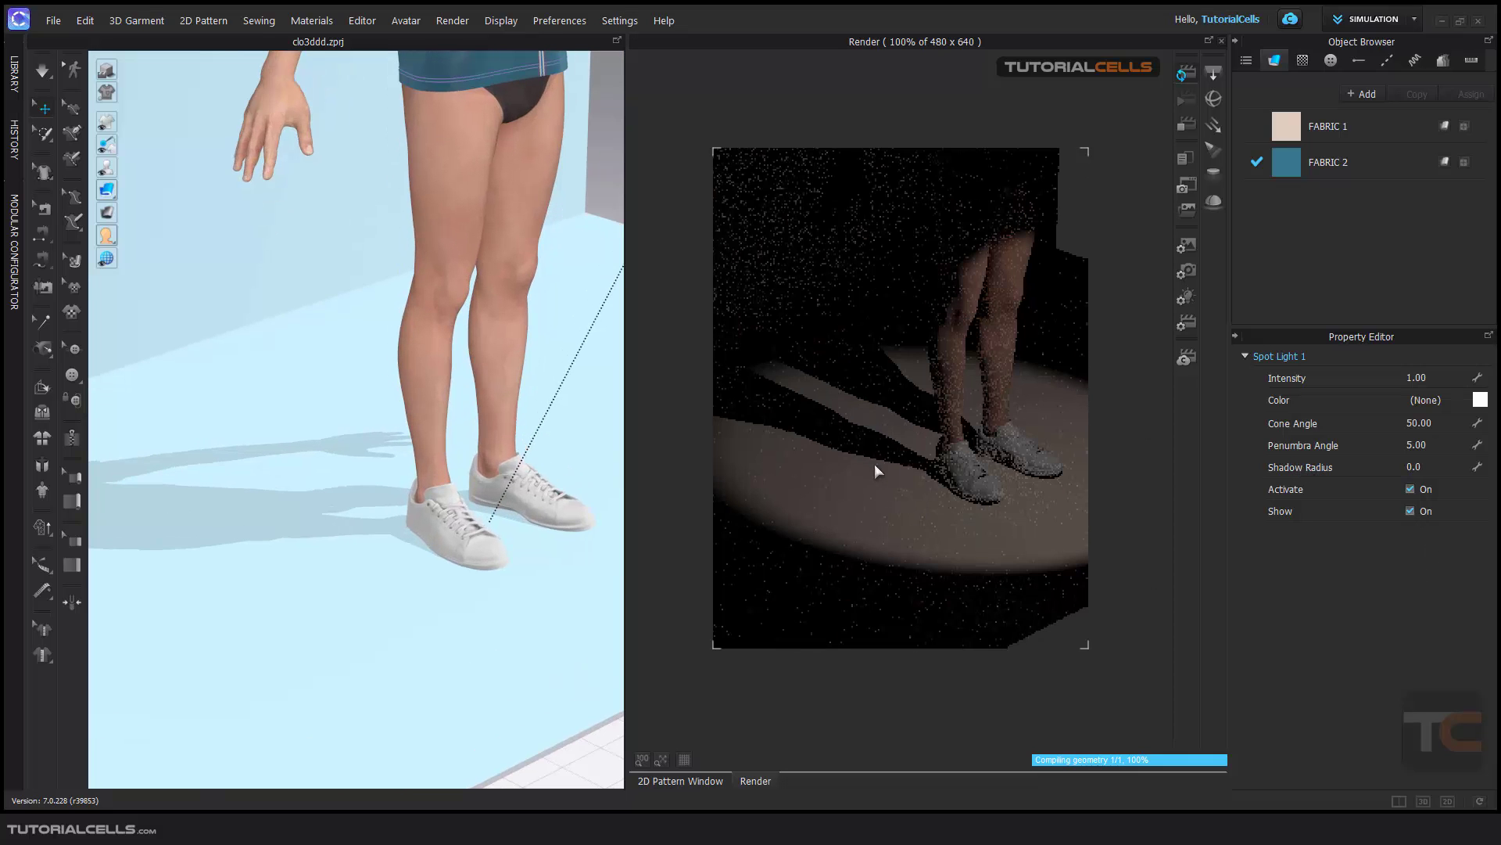
Try a shadow radius of 10 for the spot light, and raise it to 50 to soften the shadow
{"action": "left_click", "coordinate": [1424, 467]}
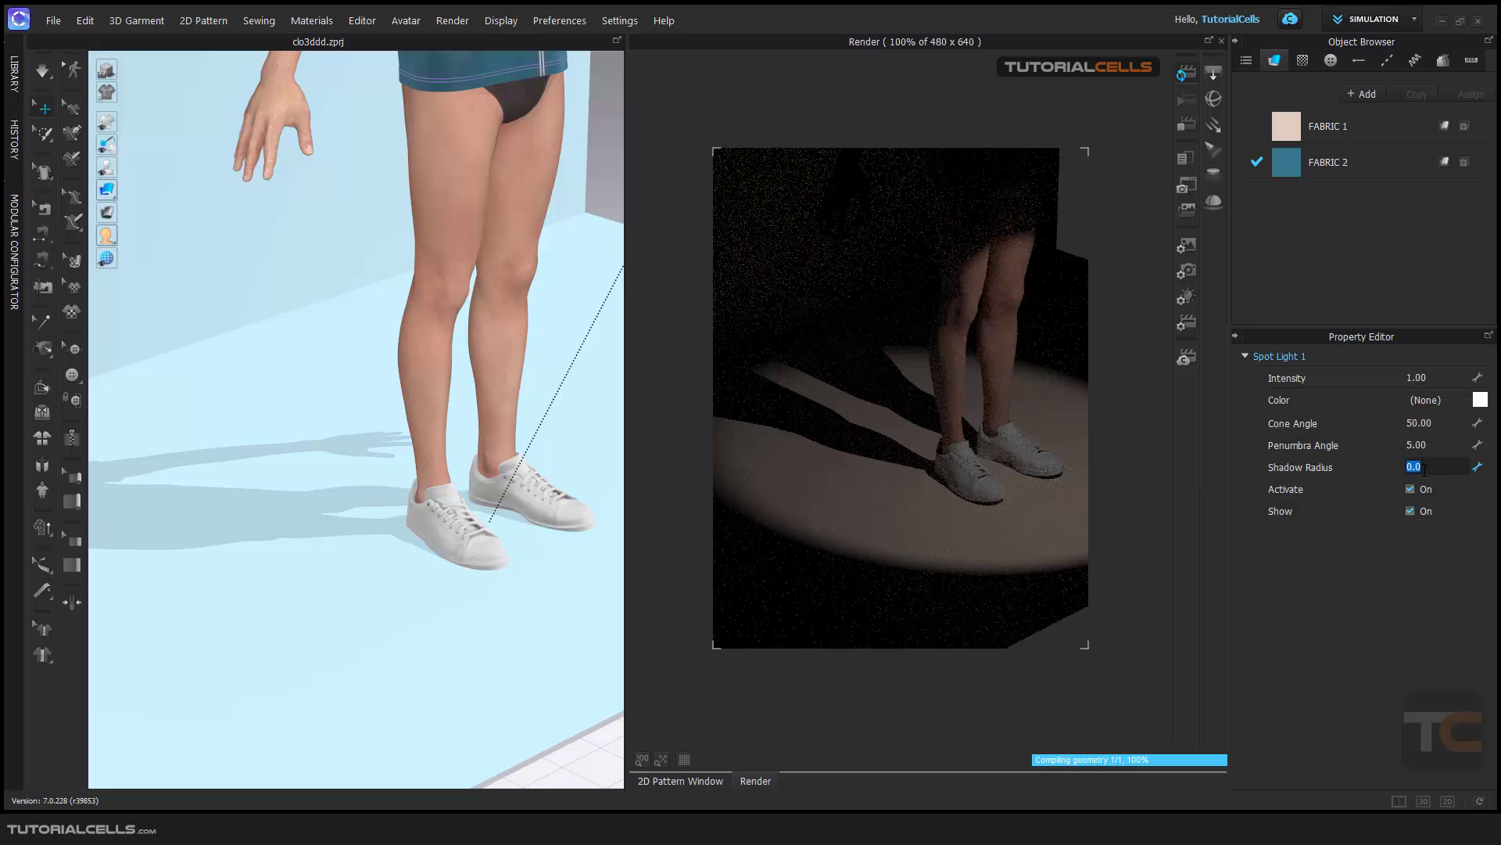
{"action": "type", "text": "10"}
{"action": "key", "text": "Return"}
{"action": "left_click", "coordinate": [1431, 467]}
{"action": "type", "text": "50"}
{"action": "key", "text": "Return"}
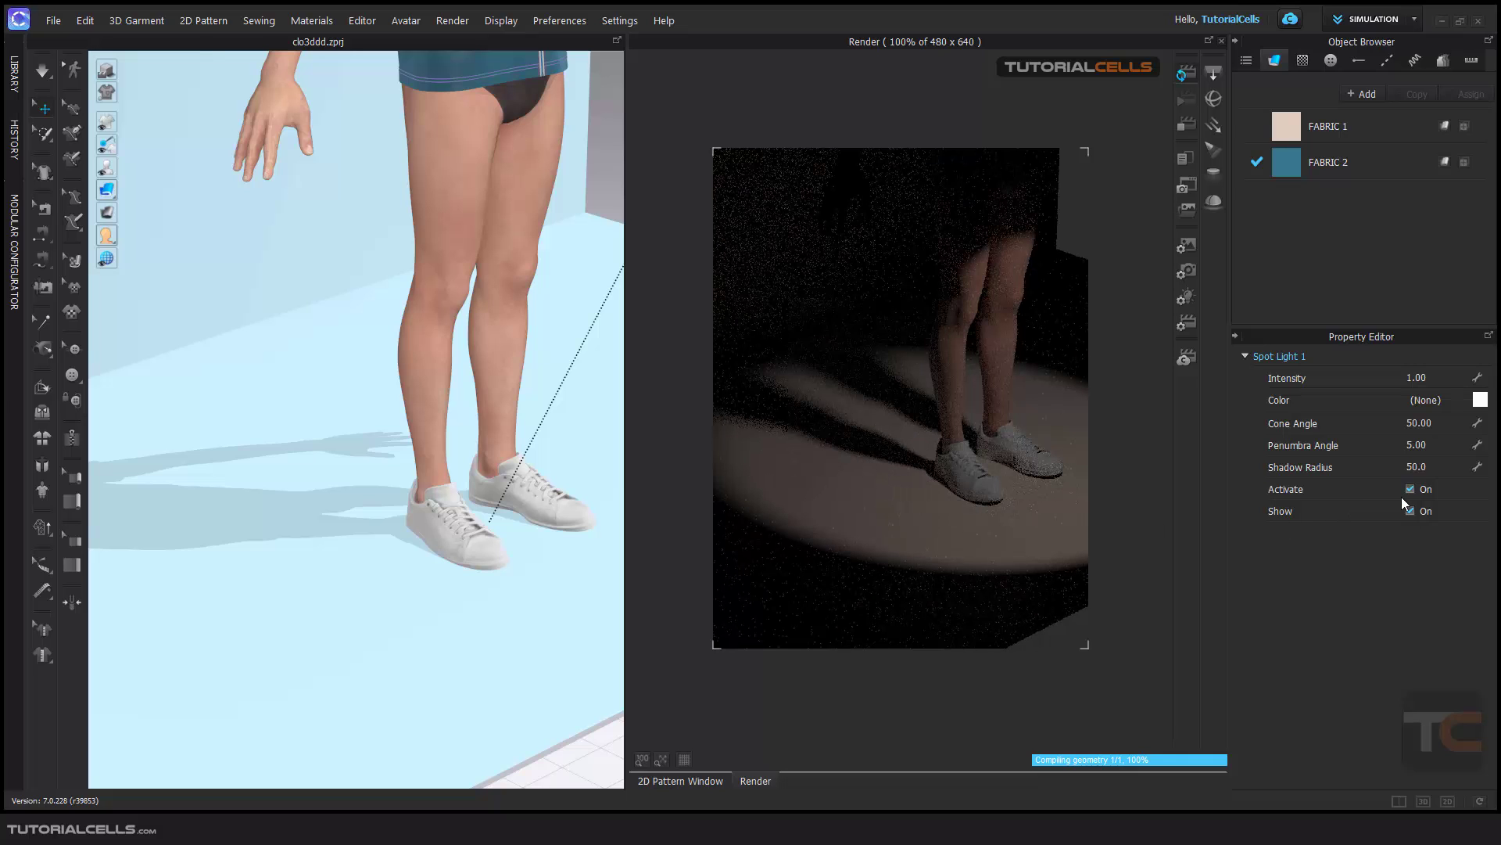
Delete the spot light and add an IES light to the scene
{"action": "scroll", "coordinate": [469, 375], "scroll_direction": "down", "scroll_amount": 6}
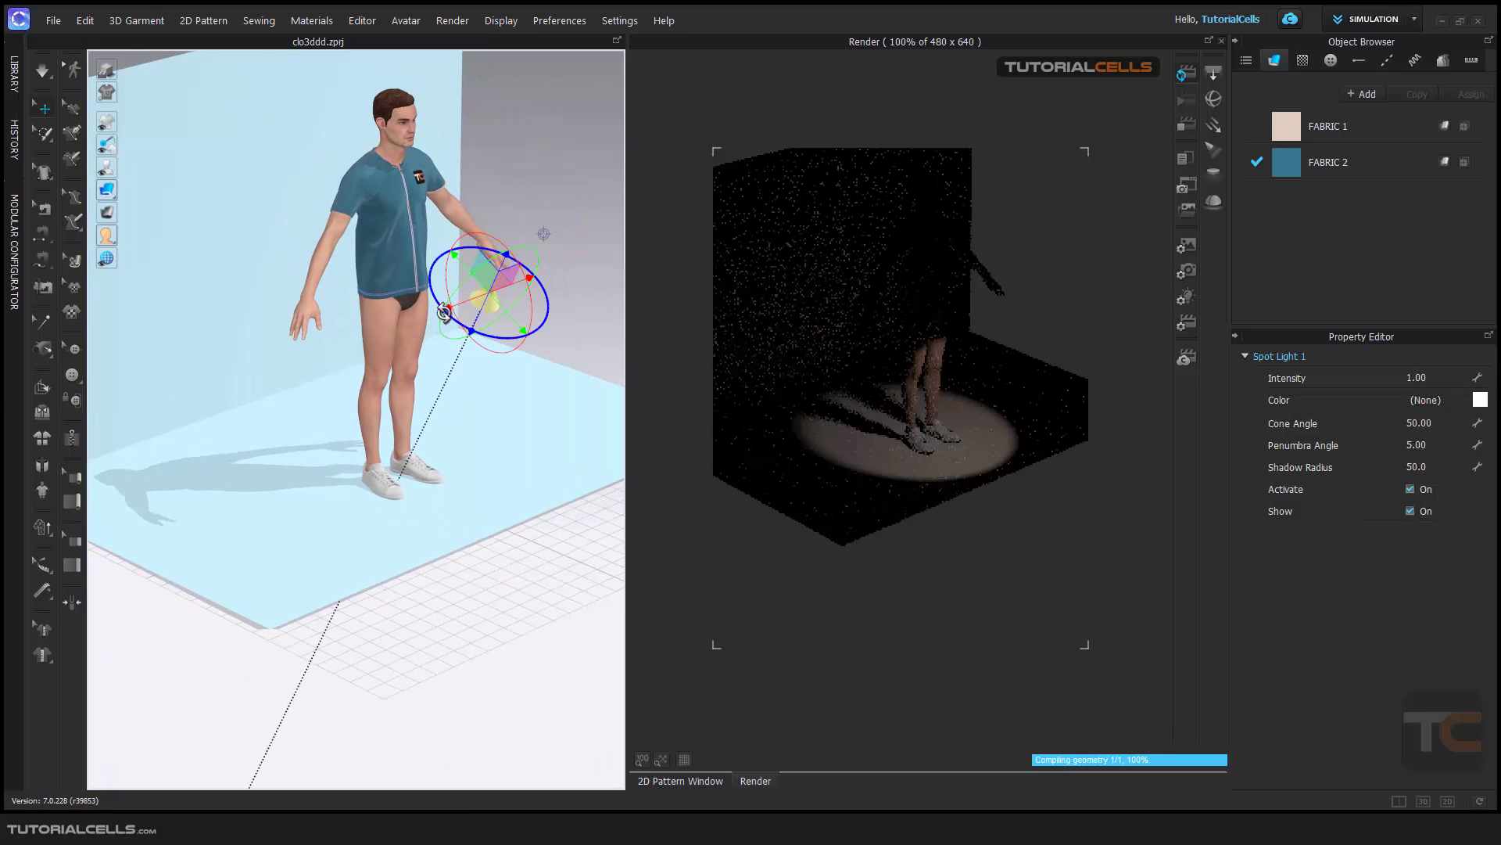
{"action": "key", "text": "Delete"}
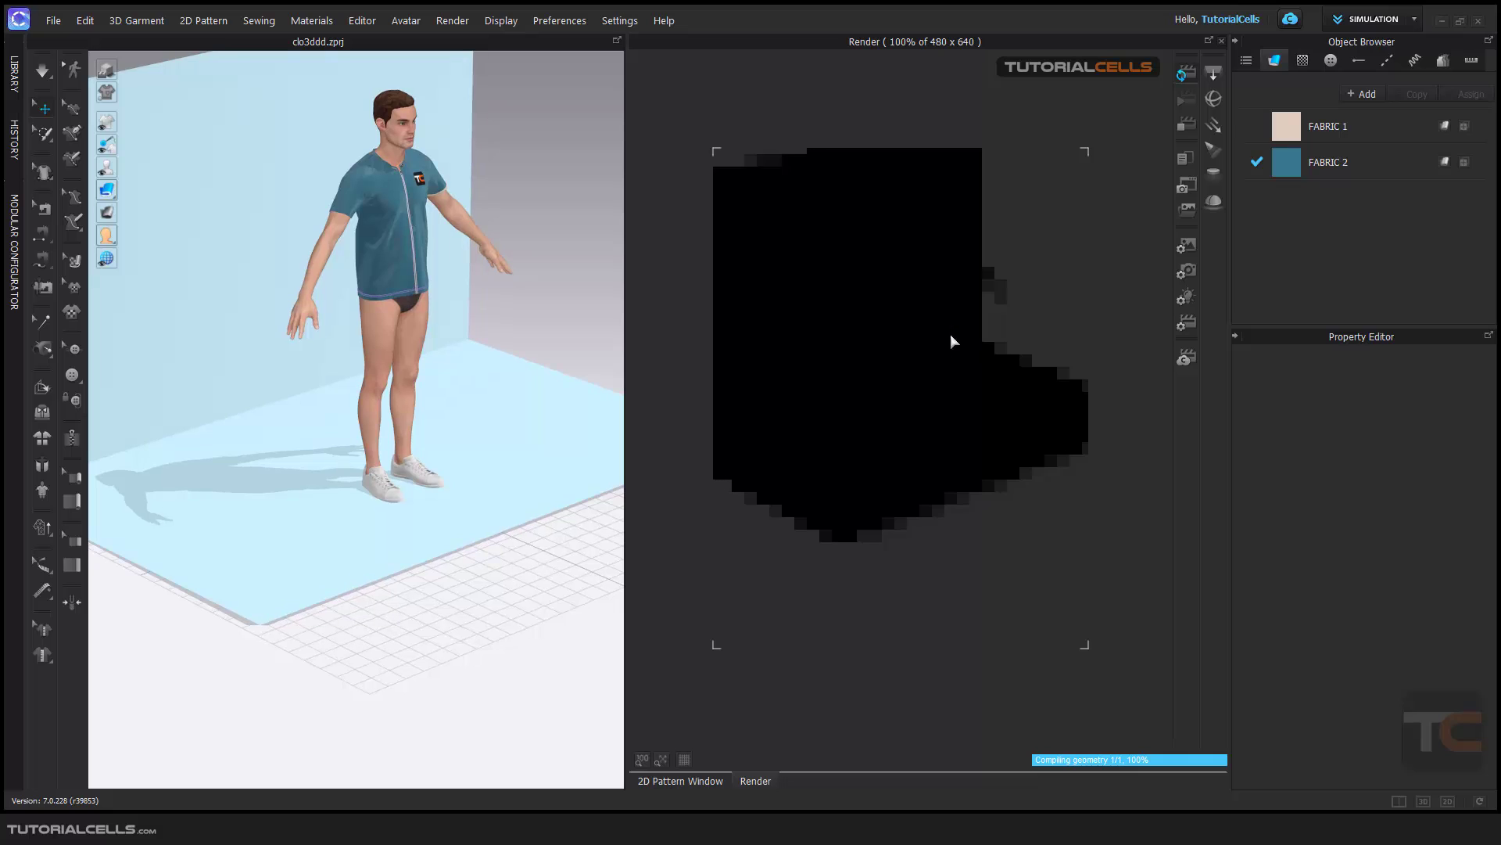
{"action": "left_click", "coordinate": [1214, 174]}
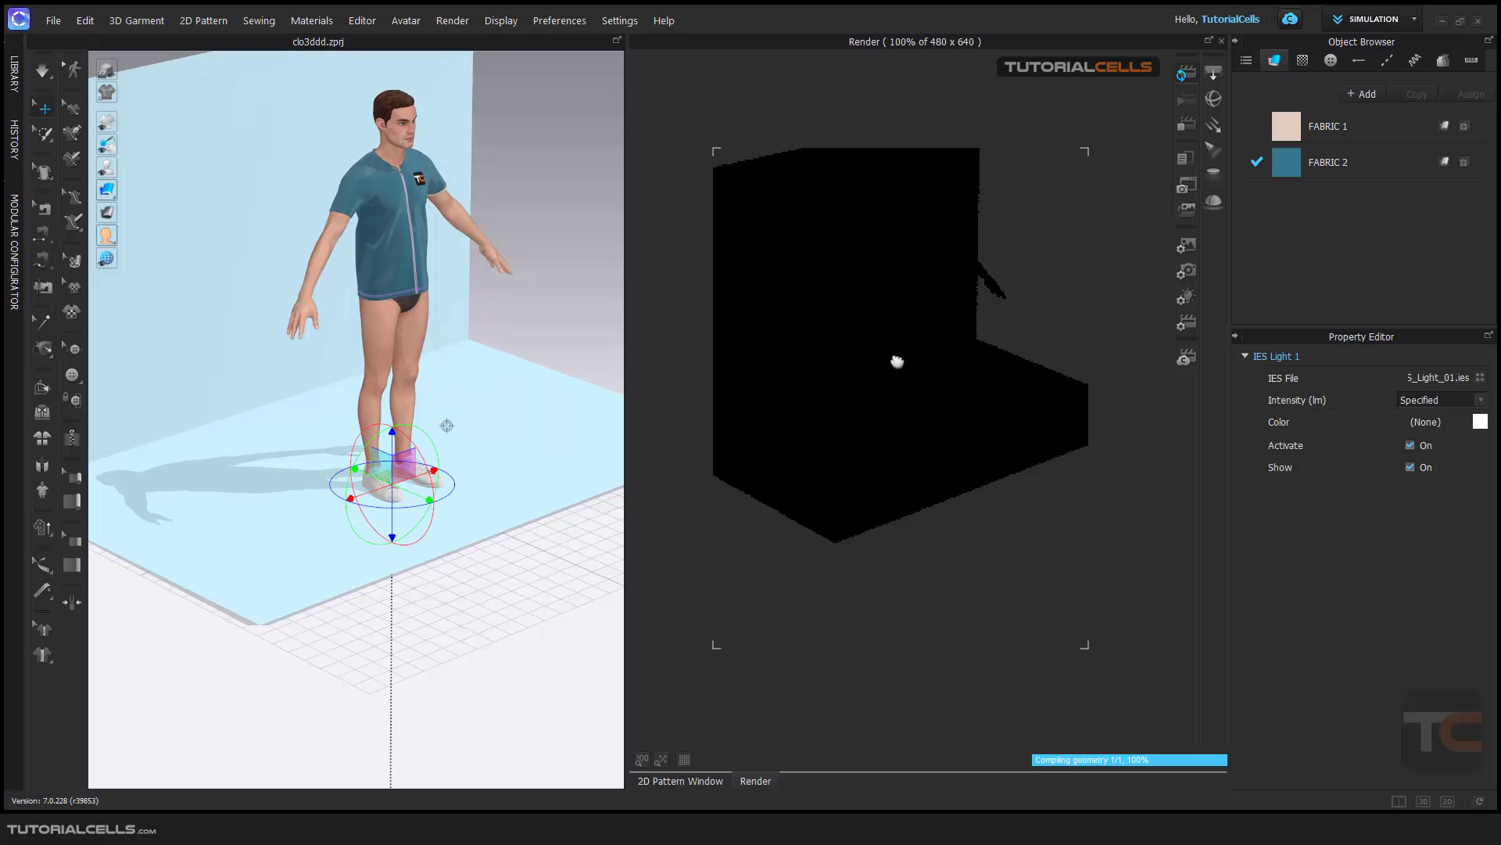
Move the IES light up from the avatar's feet to near the top of the wall, beside the avatar
{"action": "middle_click_drag", "start_coordinate": [413, 530], "coordinate": [500, 612]}
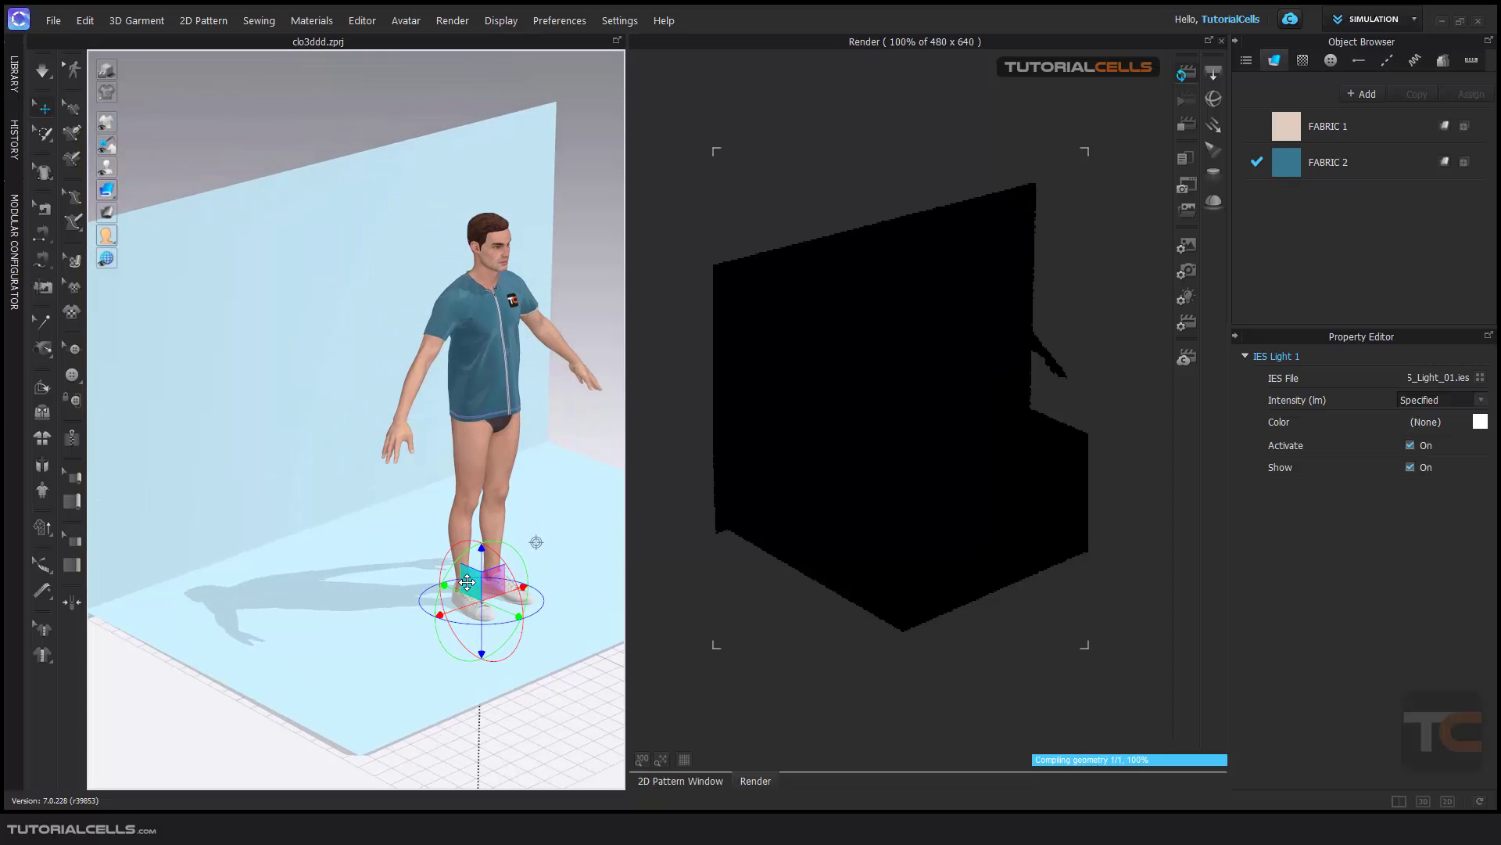
{"action": "left_click_drag", "start_coordinate": [467, 579], "coordinate": [322, 170]}
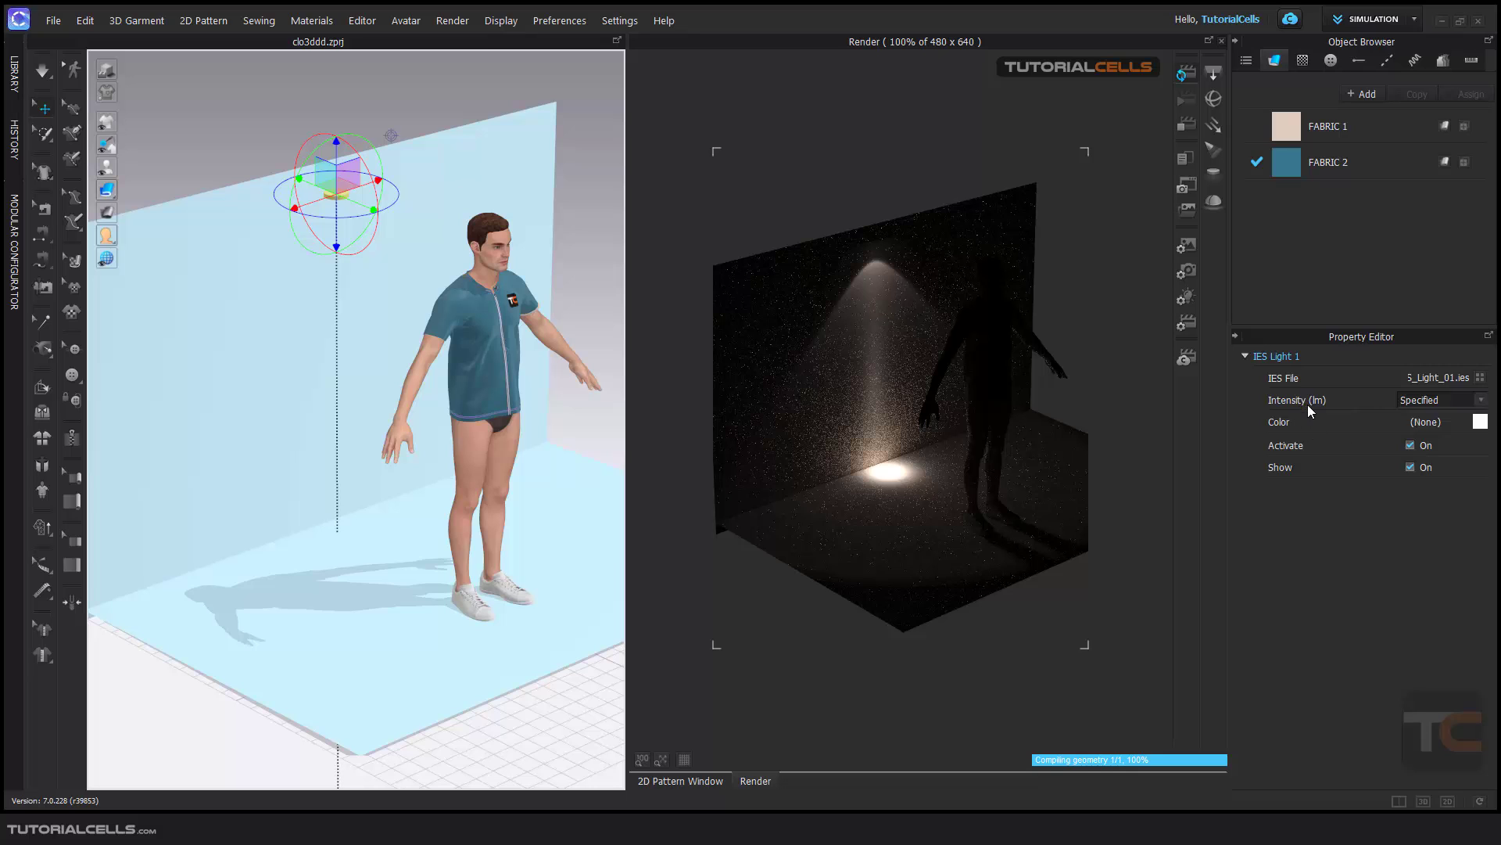
Try the Custom intensity mode for the IES light, and return it to Specified
{"action": "left_click", "coordinate": [1415, 404]}
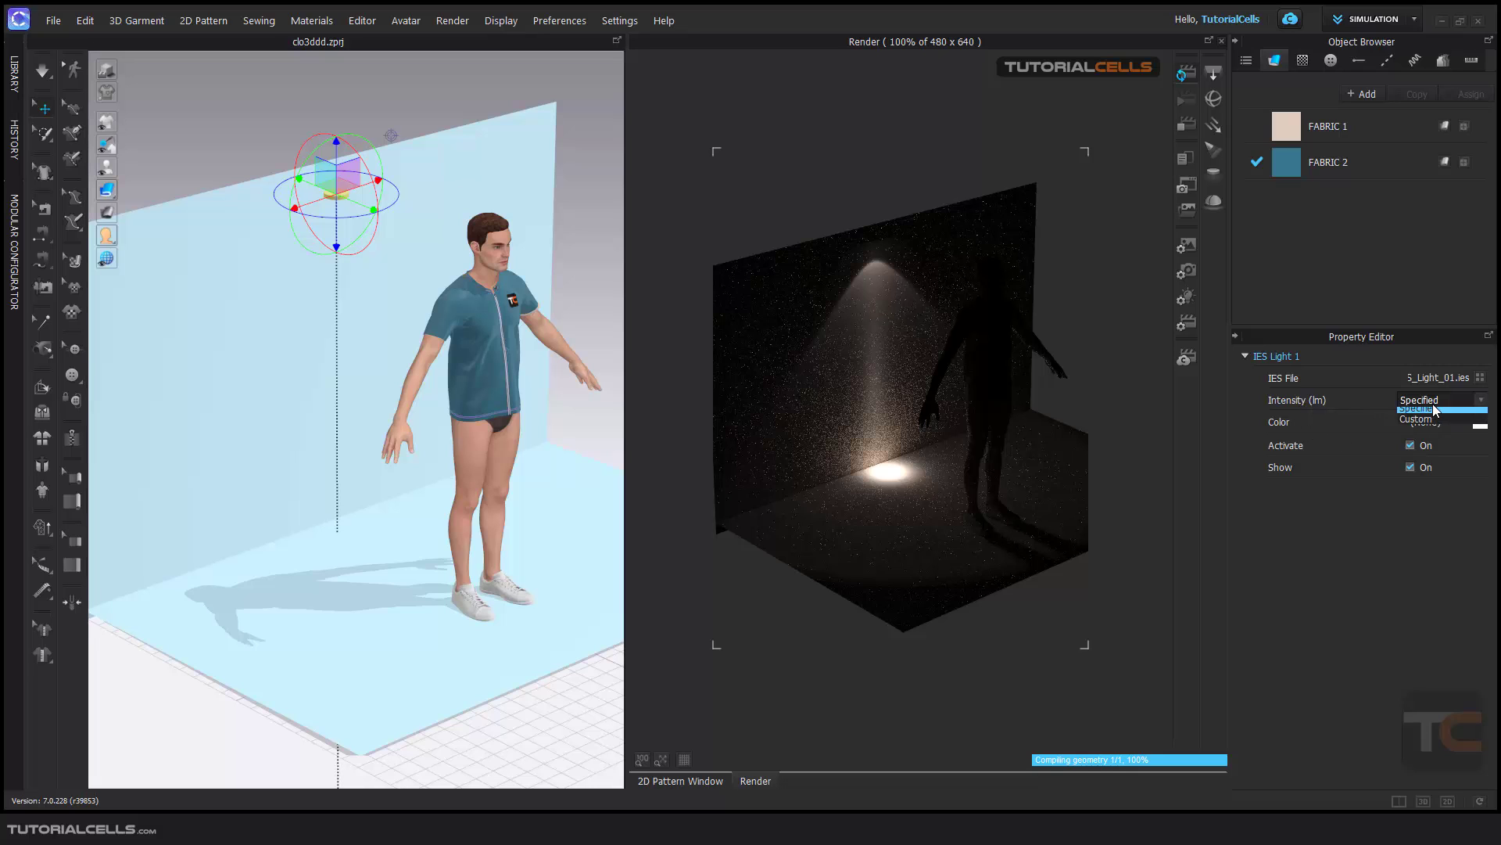
{"action": "left_click", "coordinate": [1424, 424]}
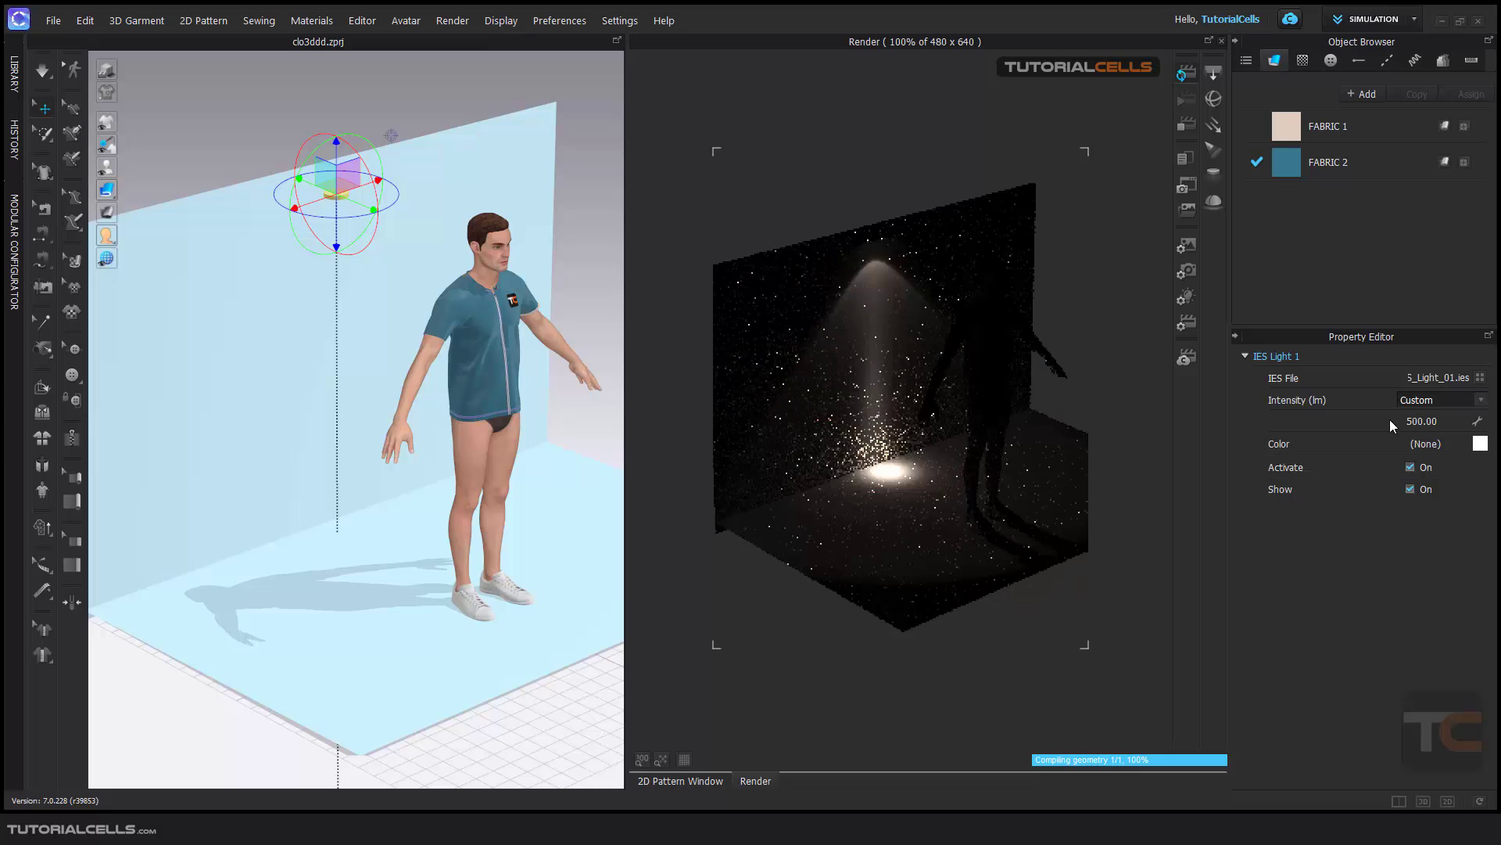
{"action": "left_click", "coordinate": [1443, 400]}
{"action": "left_click", "coordinate": [1457, 405]}
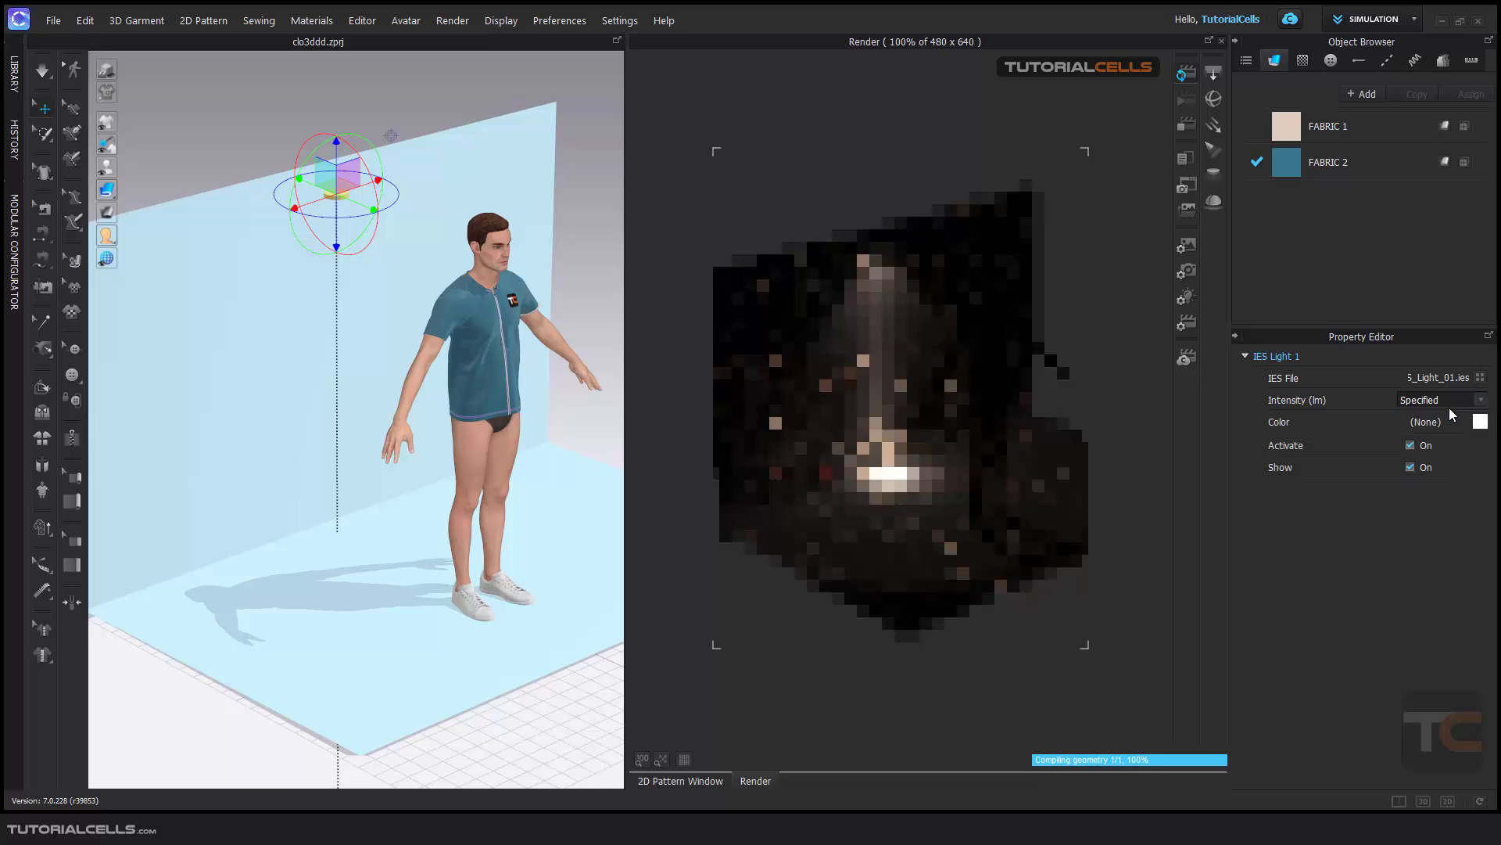
Load IES_Light_06.ies as the IES light's file and move the light above the avatar to inspect the rendered shadow
{"action": "left_click", "coordinate": [1480, 378]}
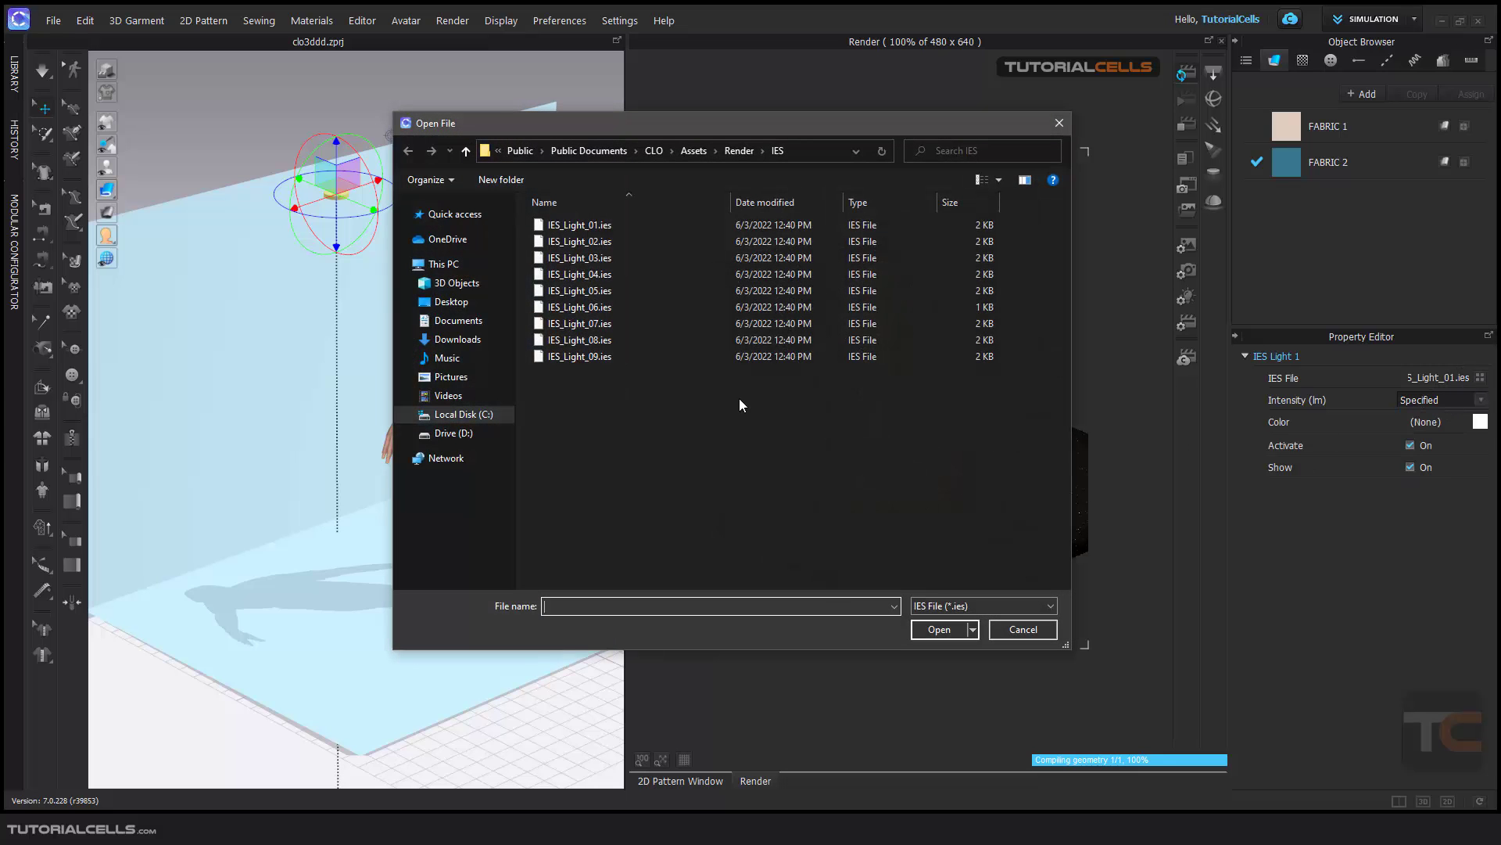
{"action": "double_click", "coordinate": [617, 307]}
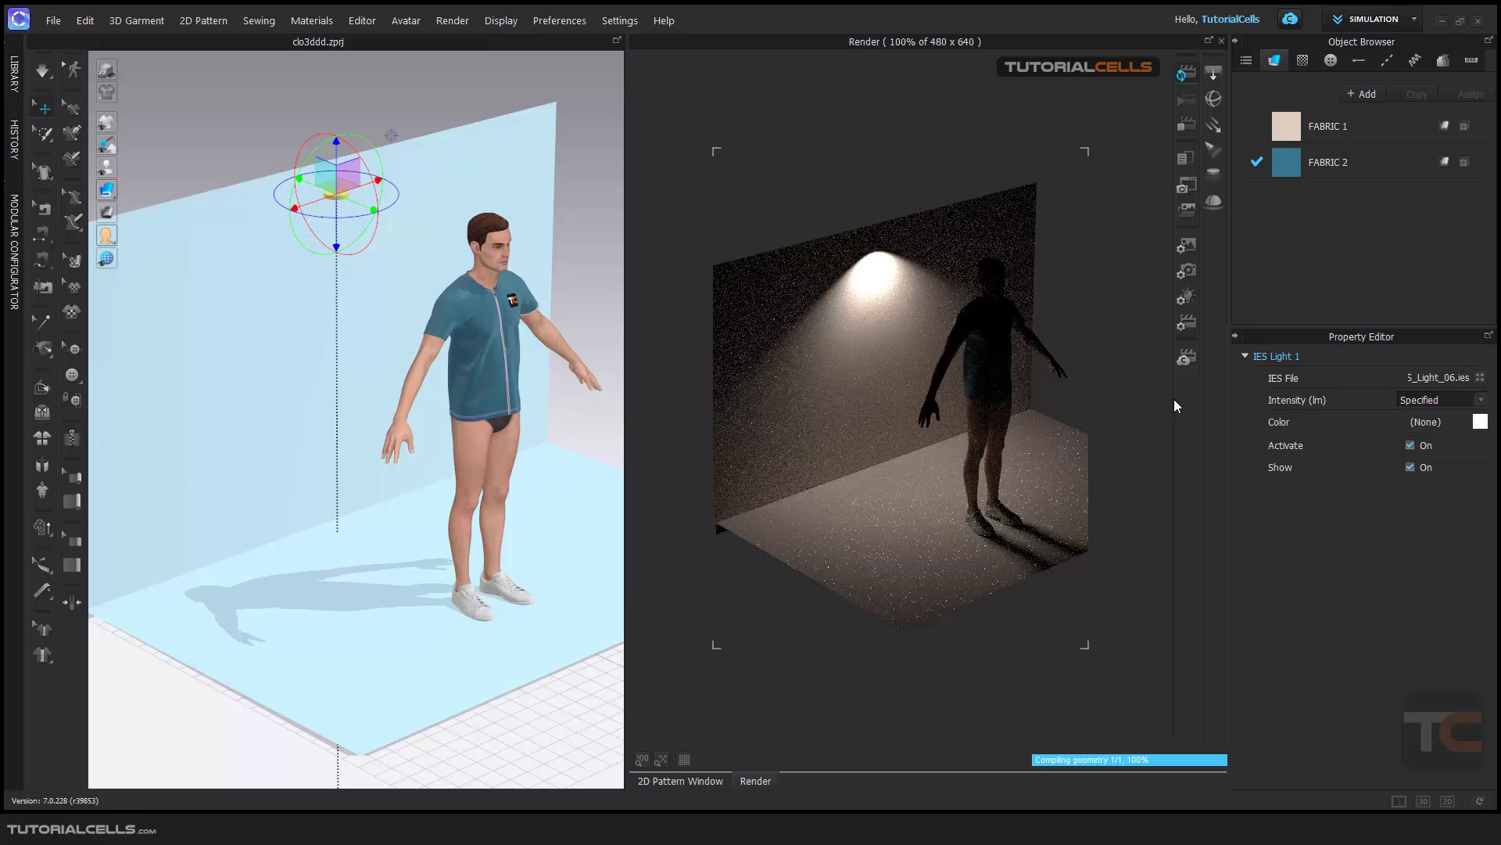
{"action": "left_click_drag", "start_coordinate": [328, 180], "coordinate": [502, 97]}
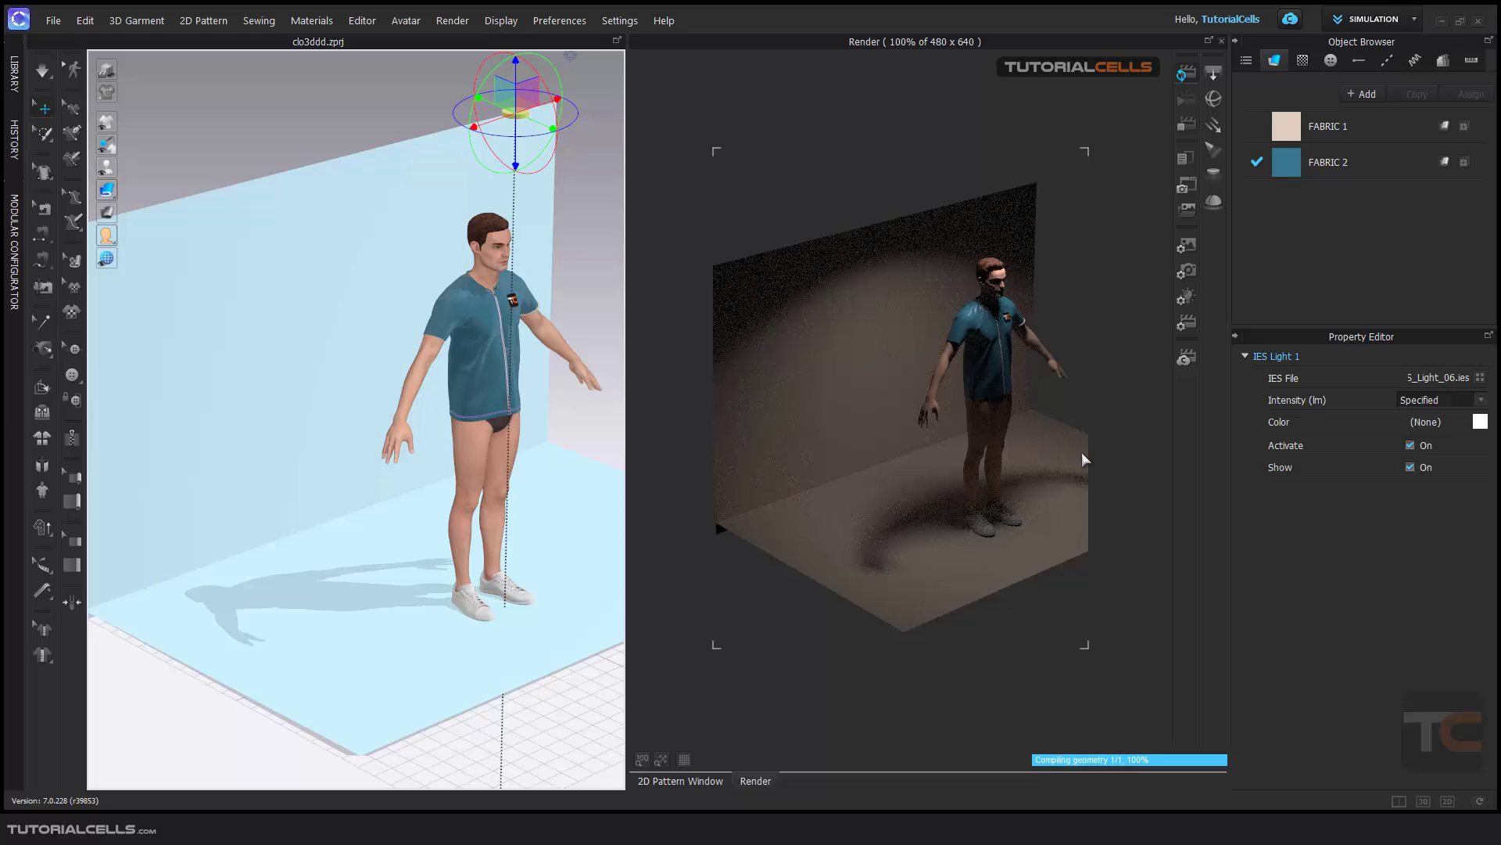
{"action": "right_click_drag", "start_coordinate": [1026, 403], "coordinate": [985, 411]}
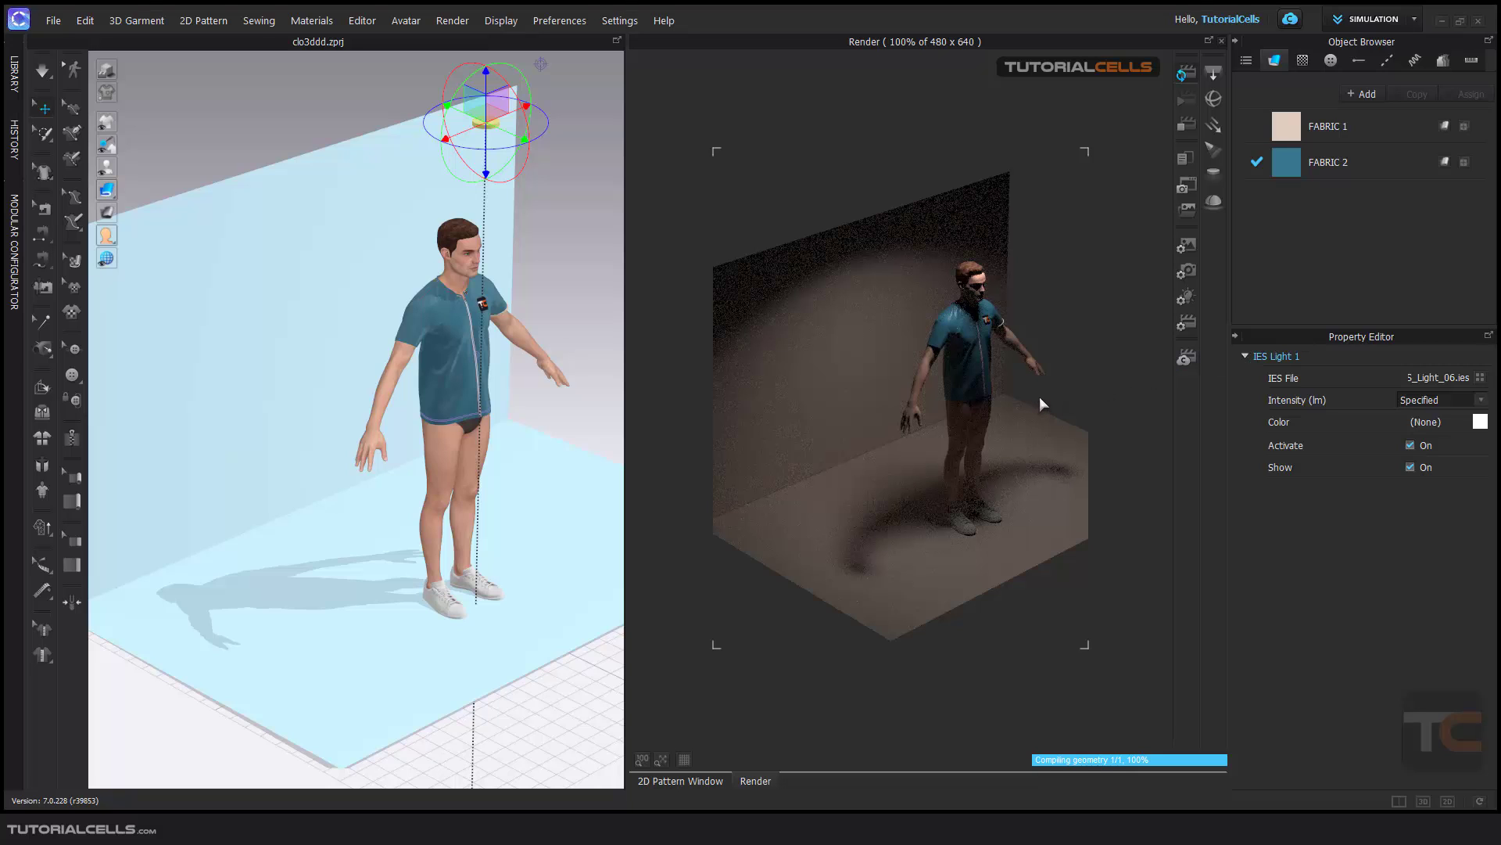
{"action": "scroll", "coordinate": [985, 381], "scroll_direction": "up", "scroll_amount": 1}
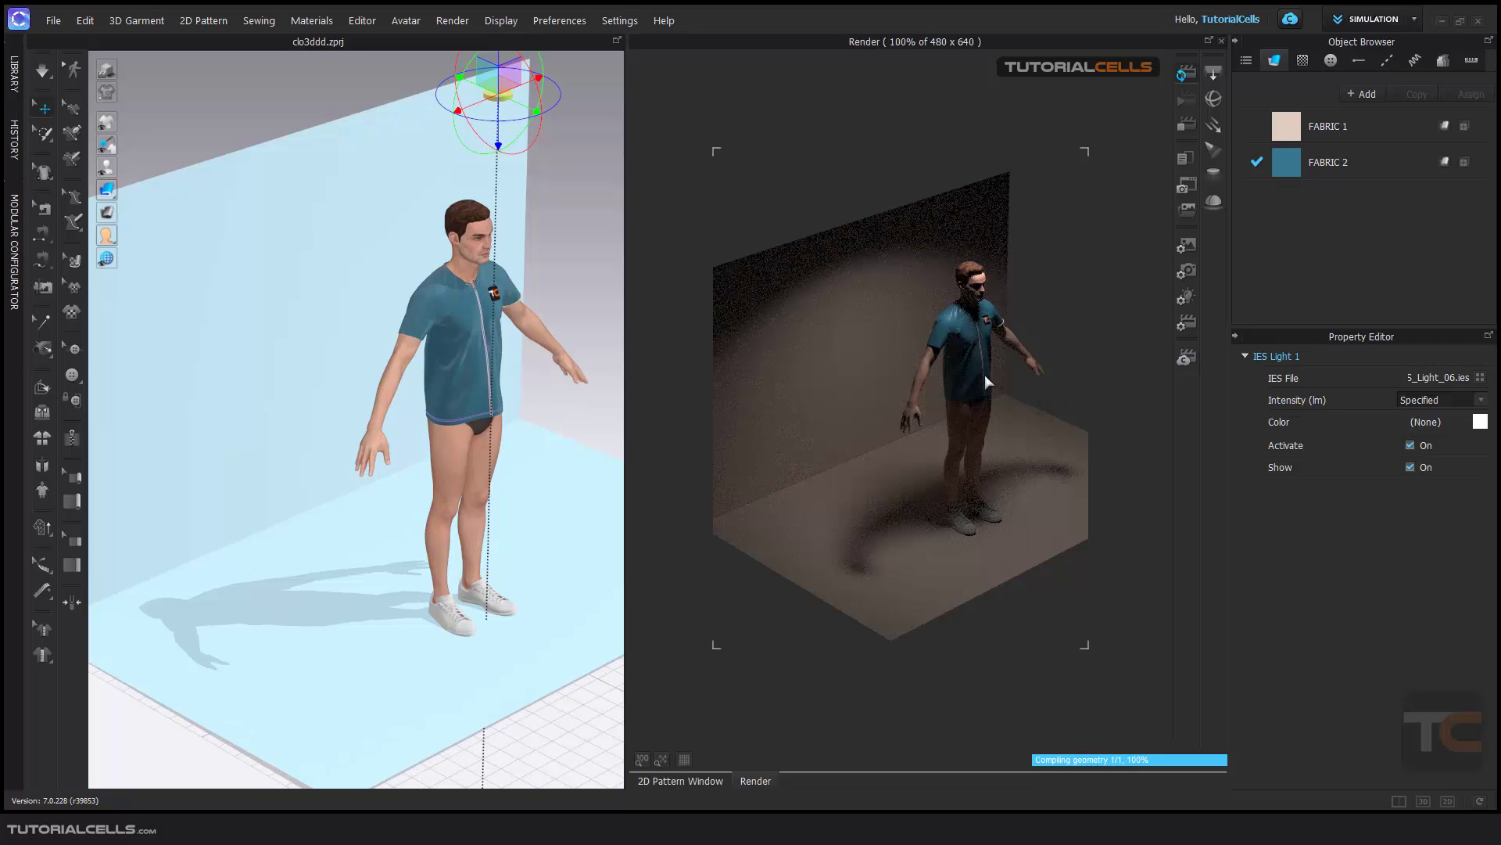